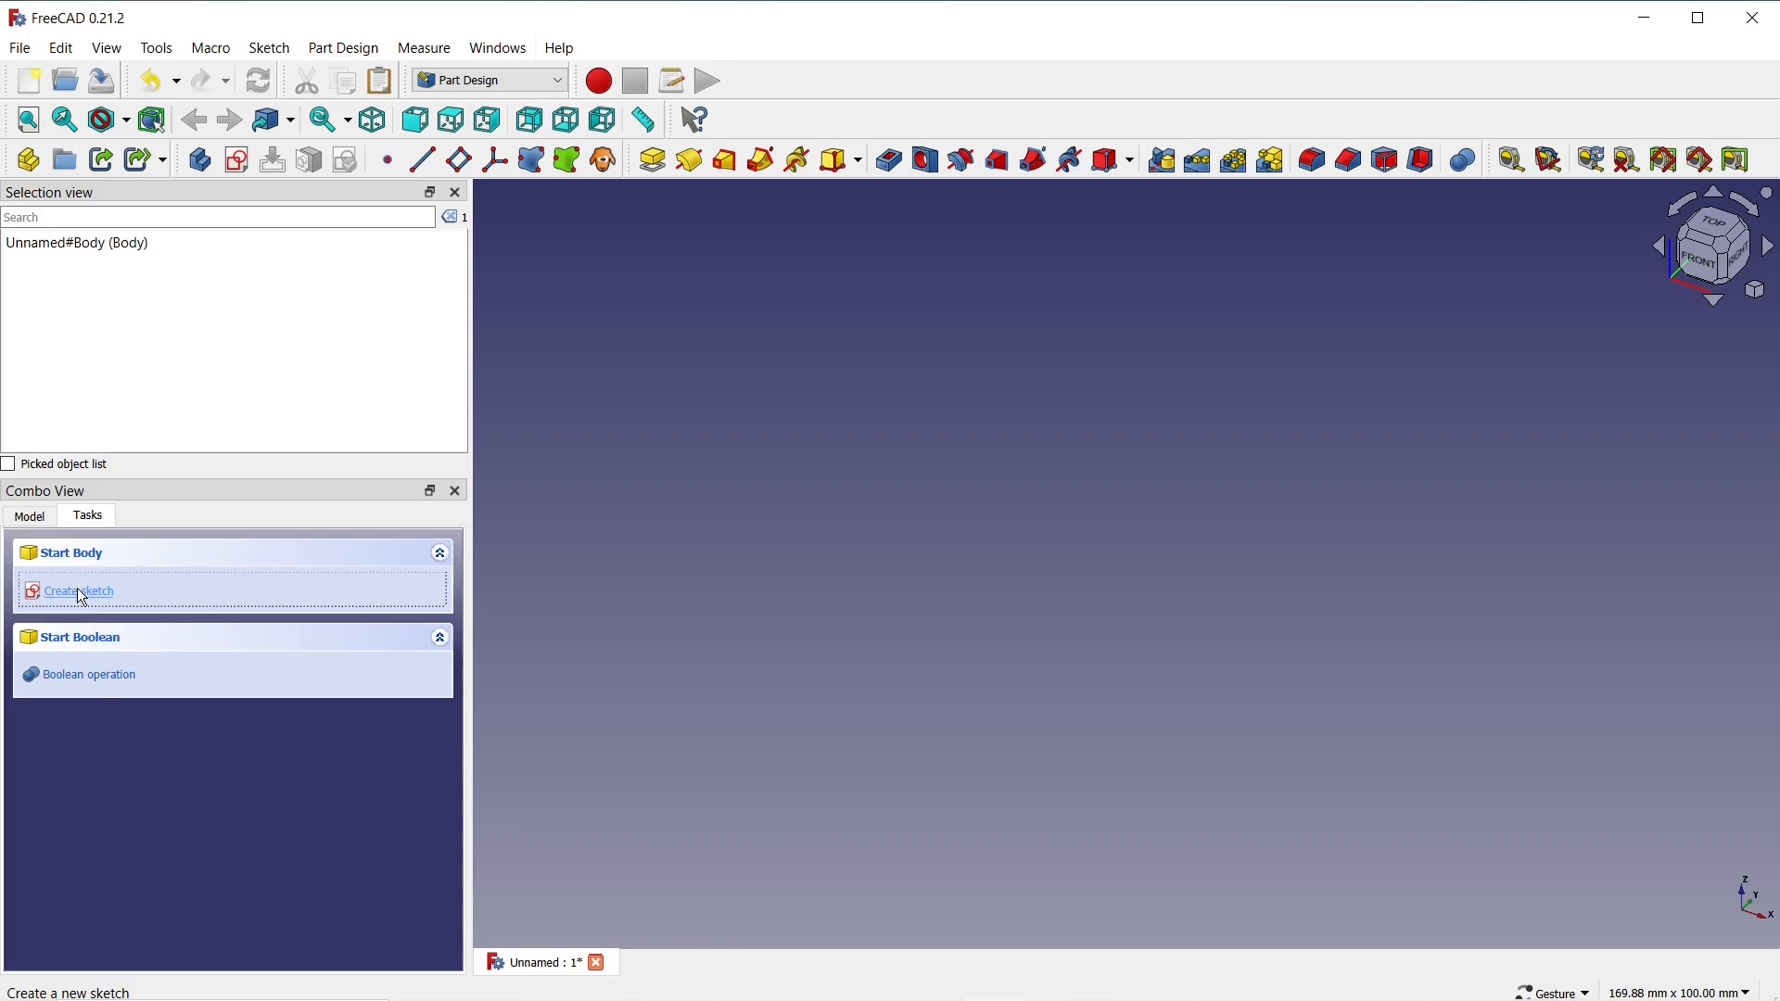
# Create a sketch in the body on the XY plane
pyautogui.click(76, 590)
pyautogui.click(109, 657)
pyautogui.click(187, 568)
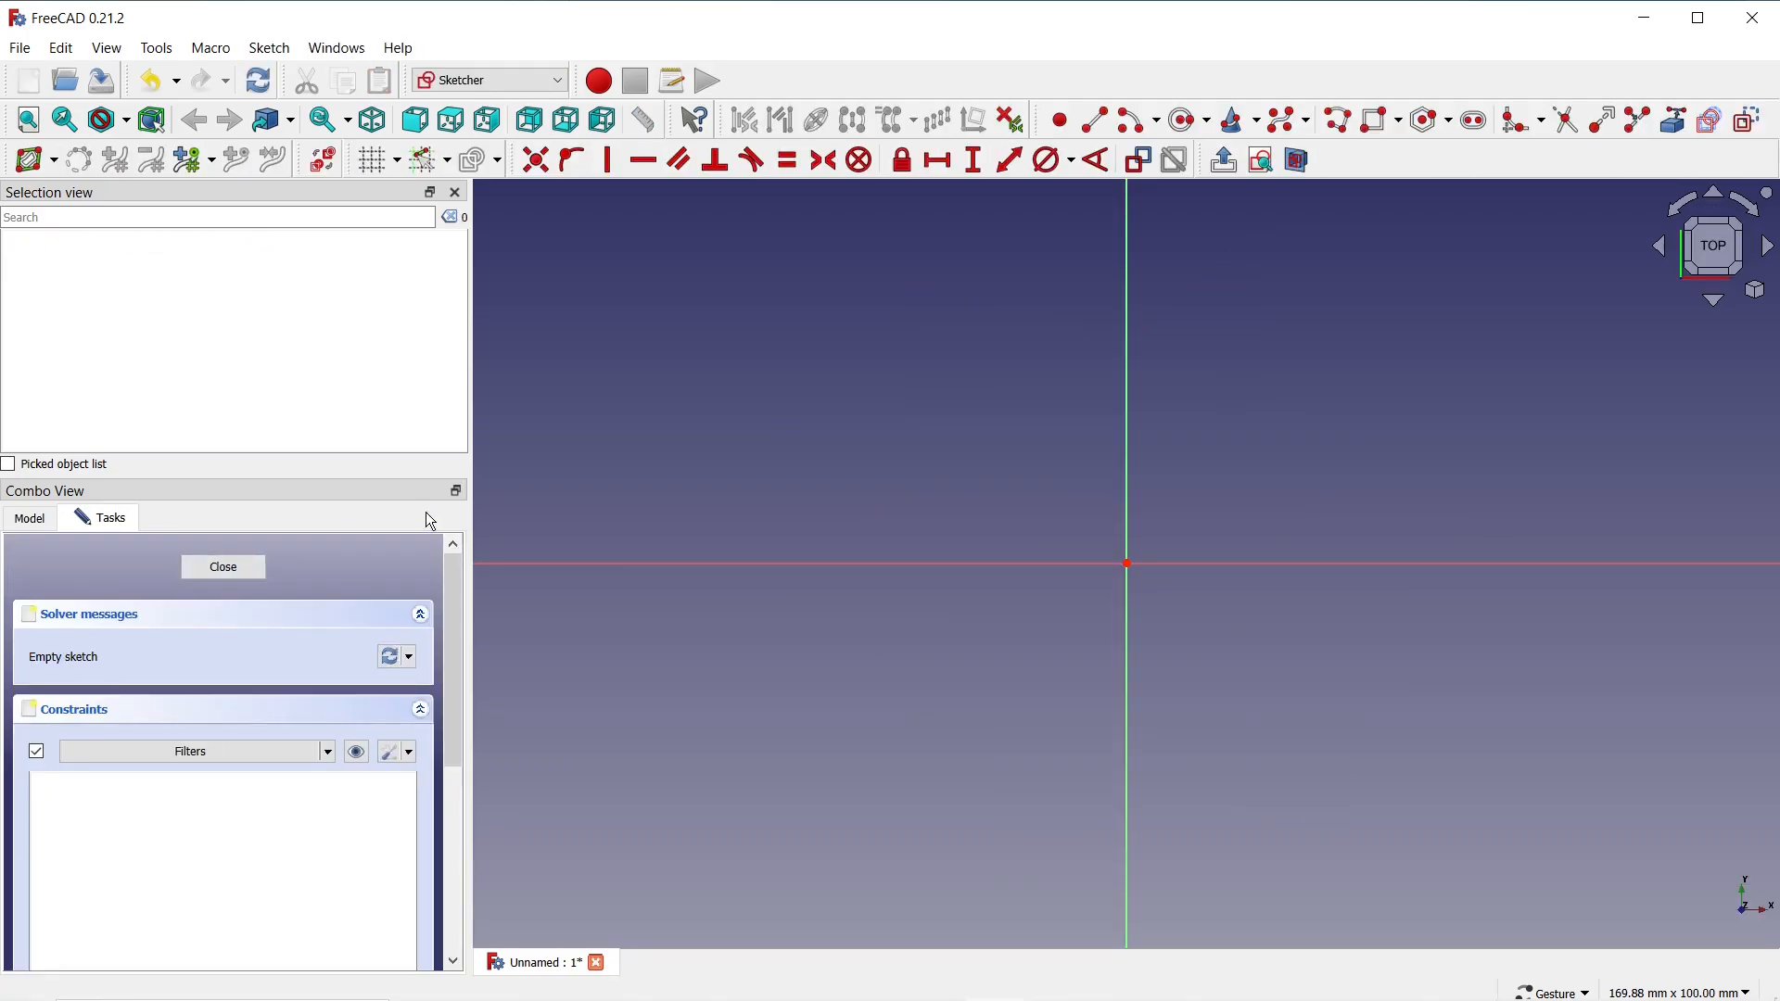
# Draw a closed six-sided polyline about 44 mm high, with horizontal and vertical edges and a notch about 29 mm wide at the upper left
pyautogui.click(1338, 121)
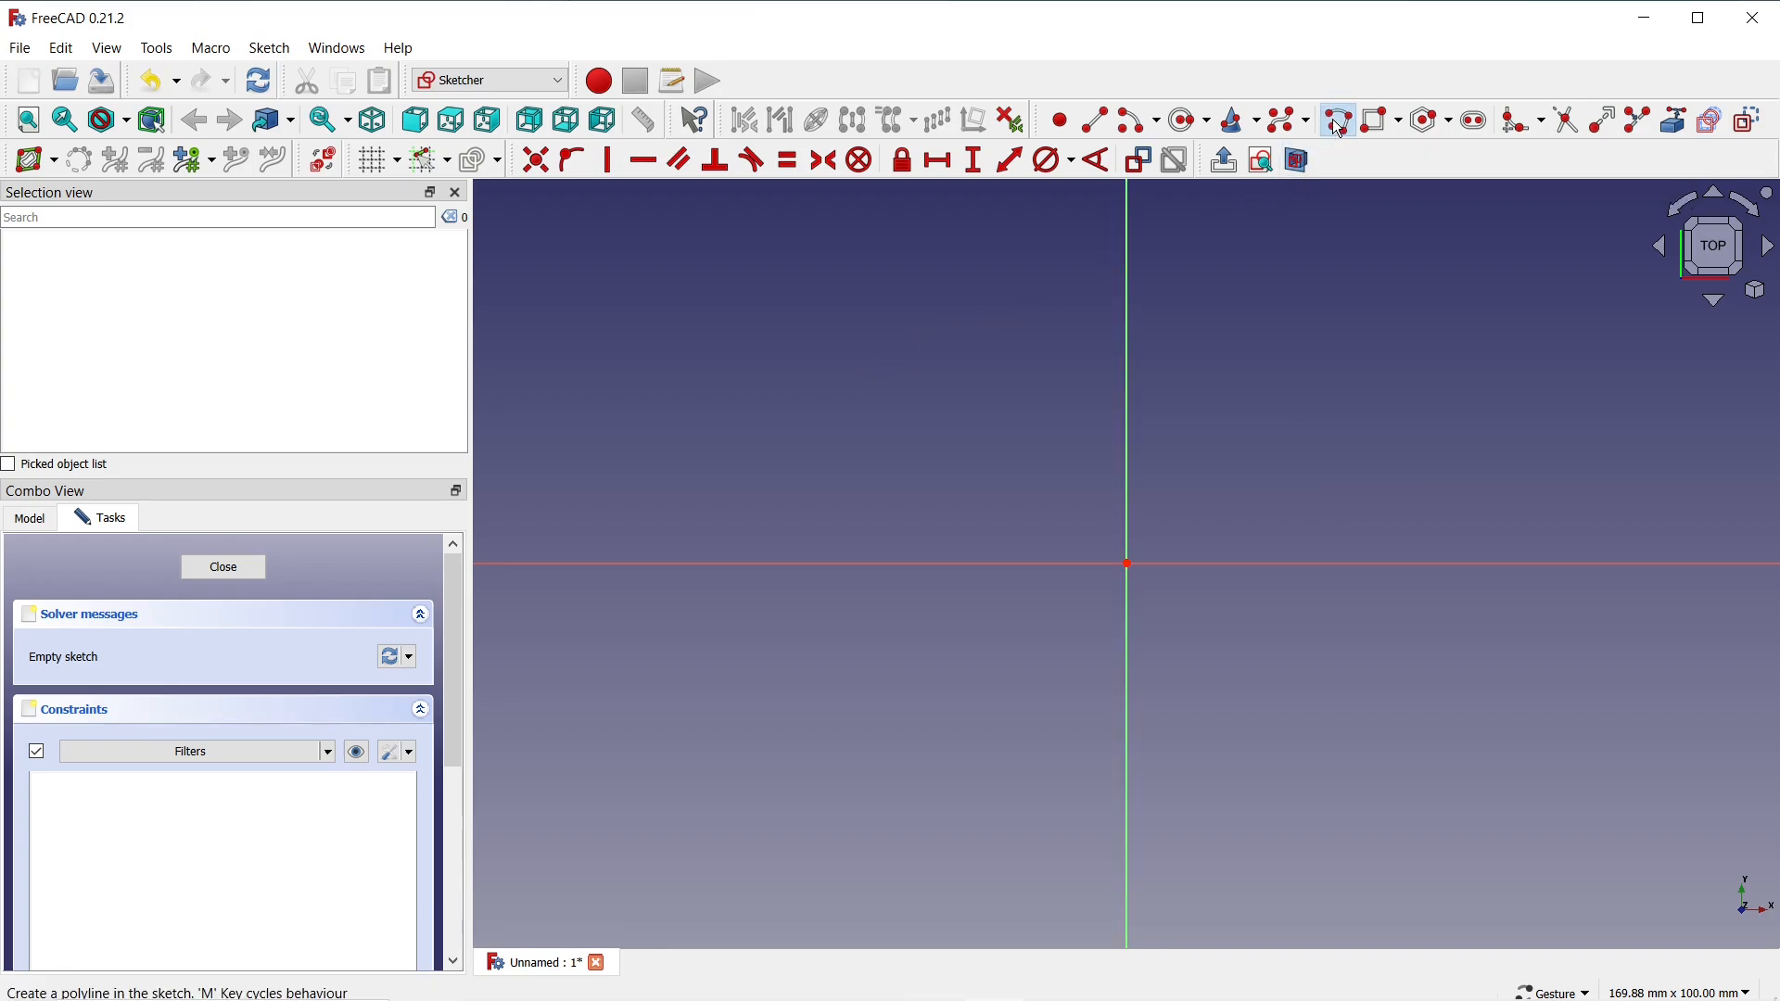
pyautogui.click(820, 713)
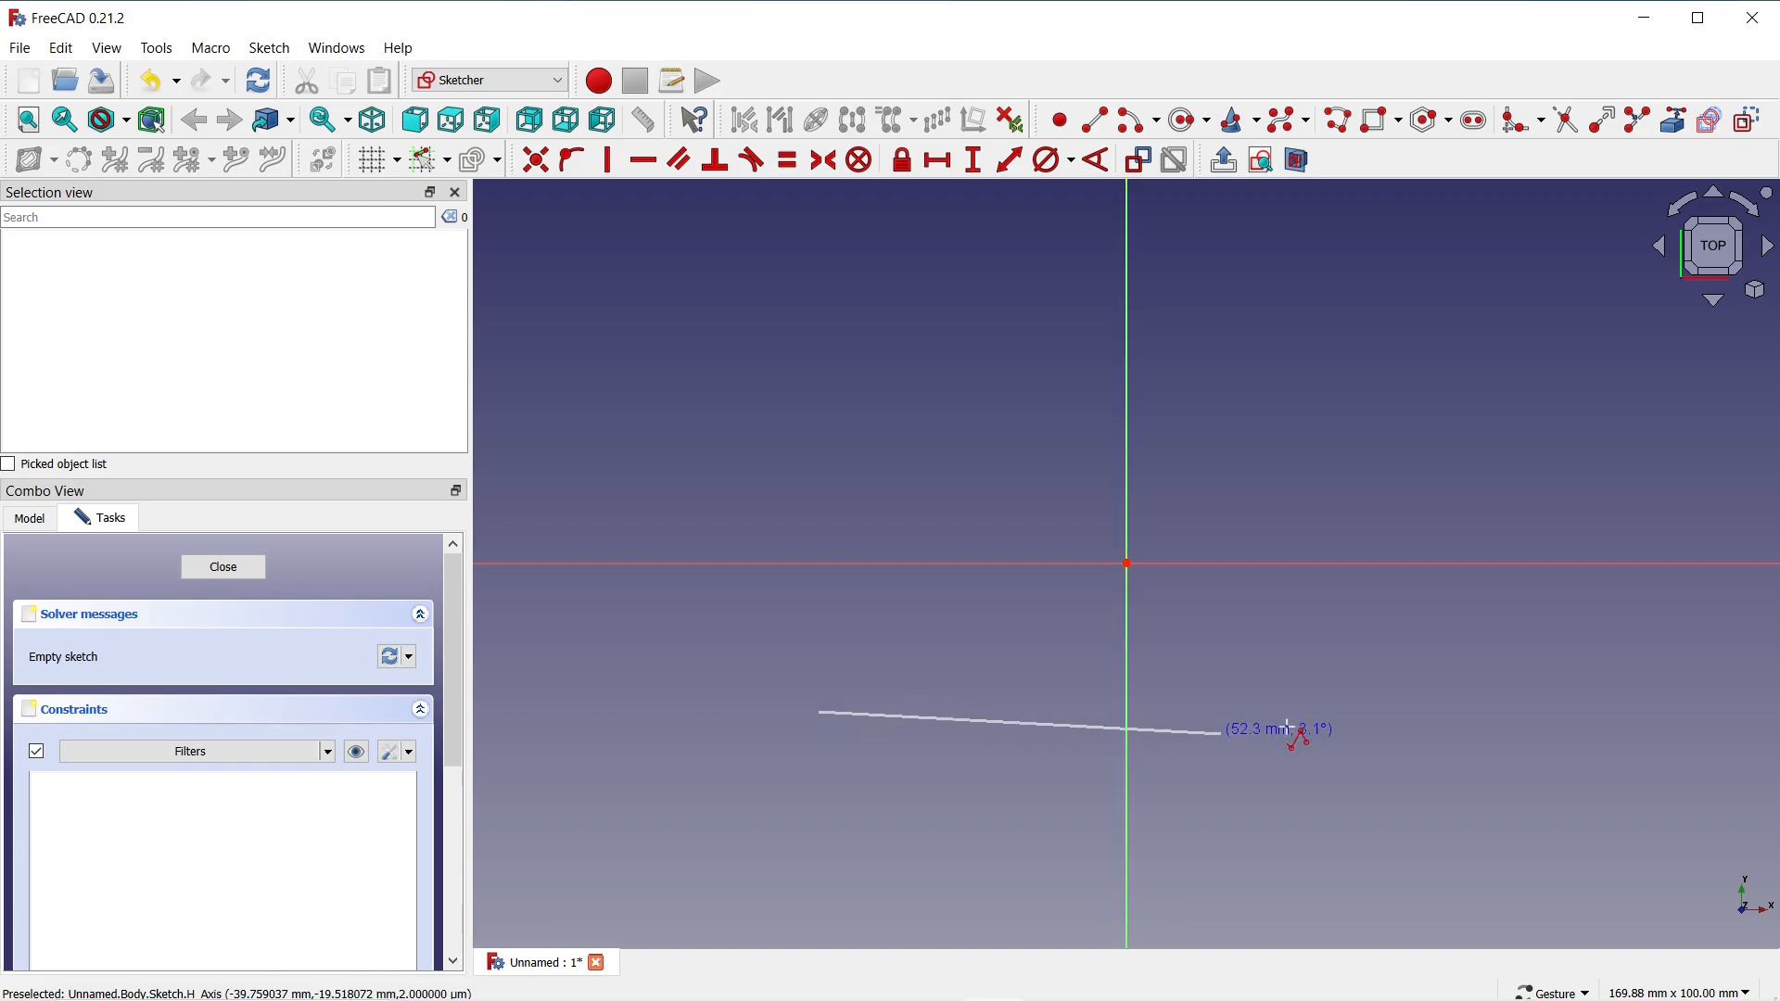
pyautogui.click(1408, 712)
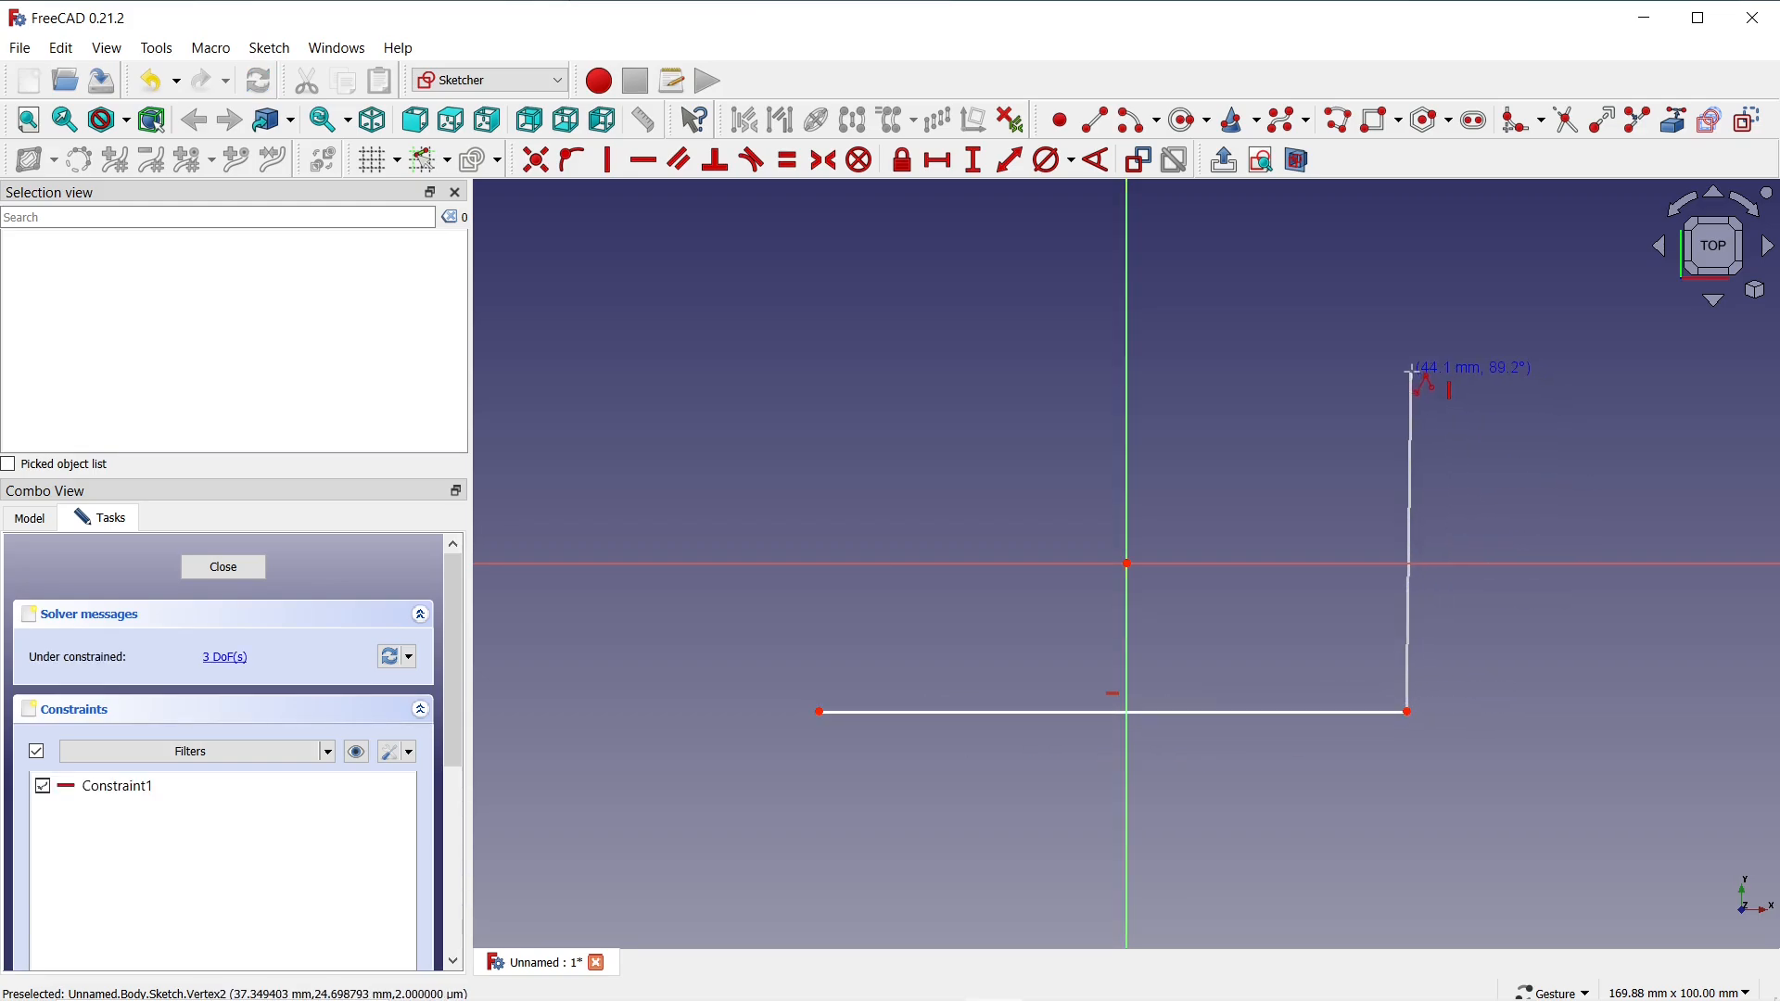
pyautogui.click(1408, 373)
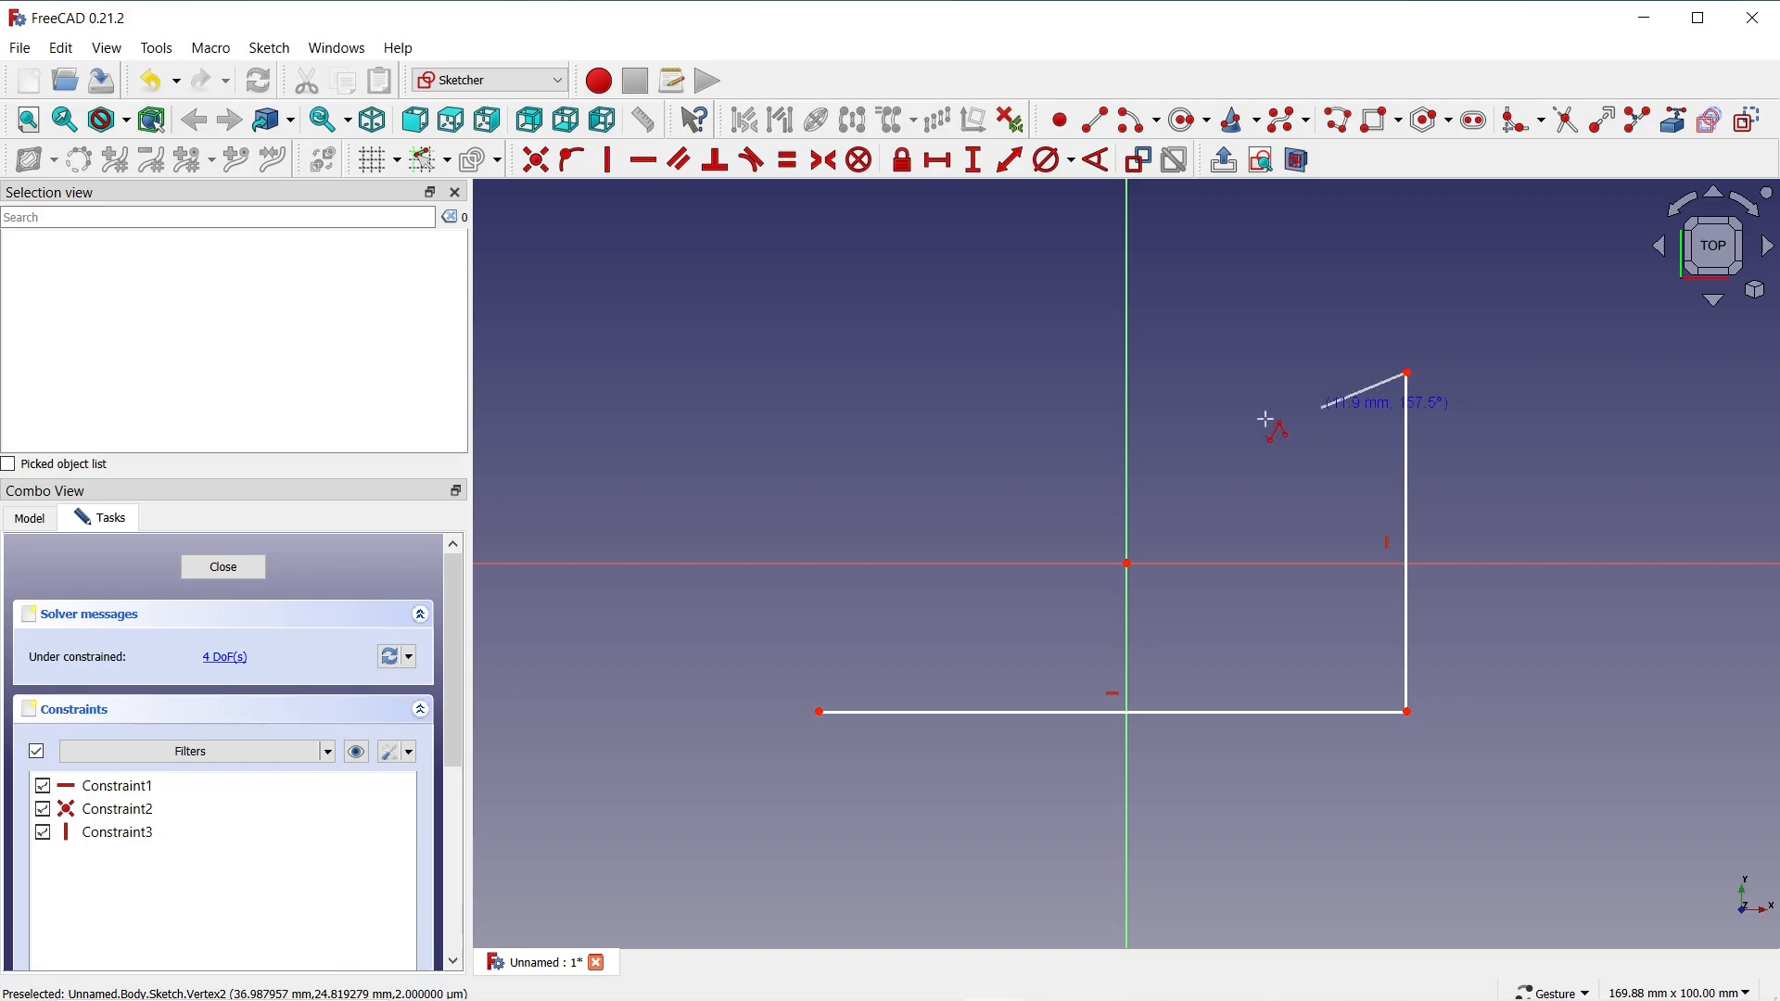
pyautogui.click(1042, 372)
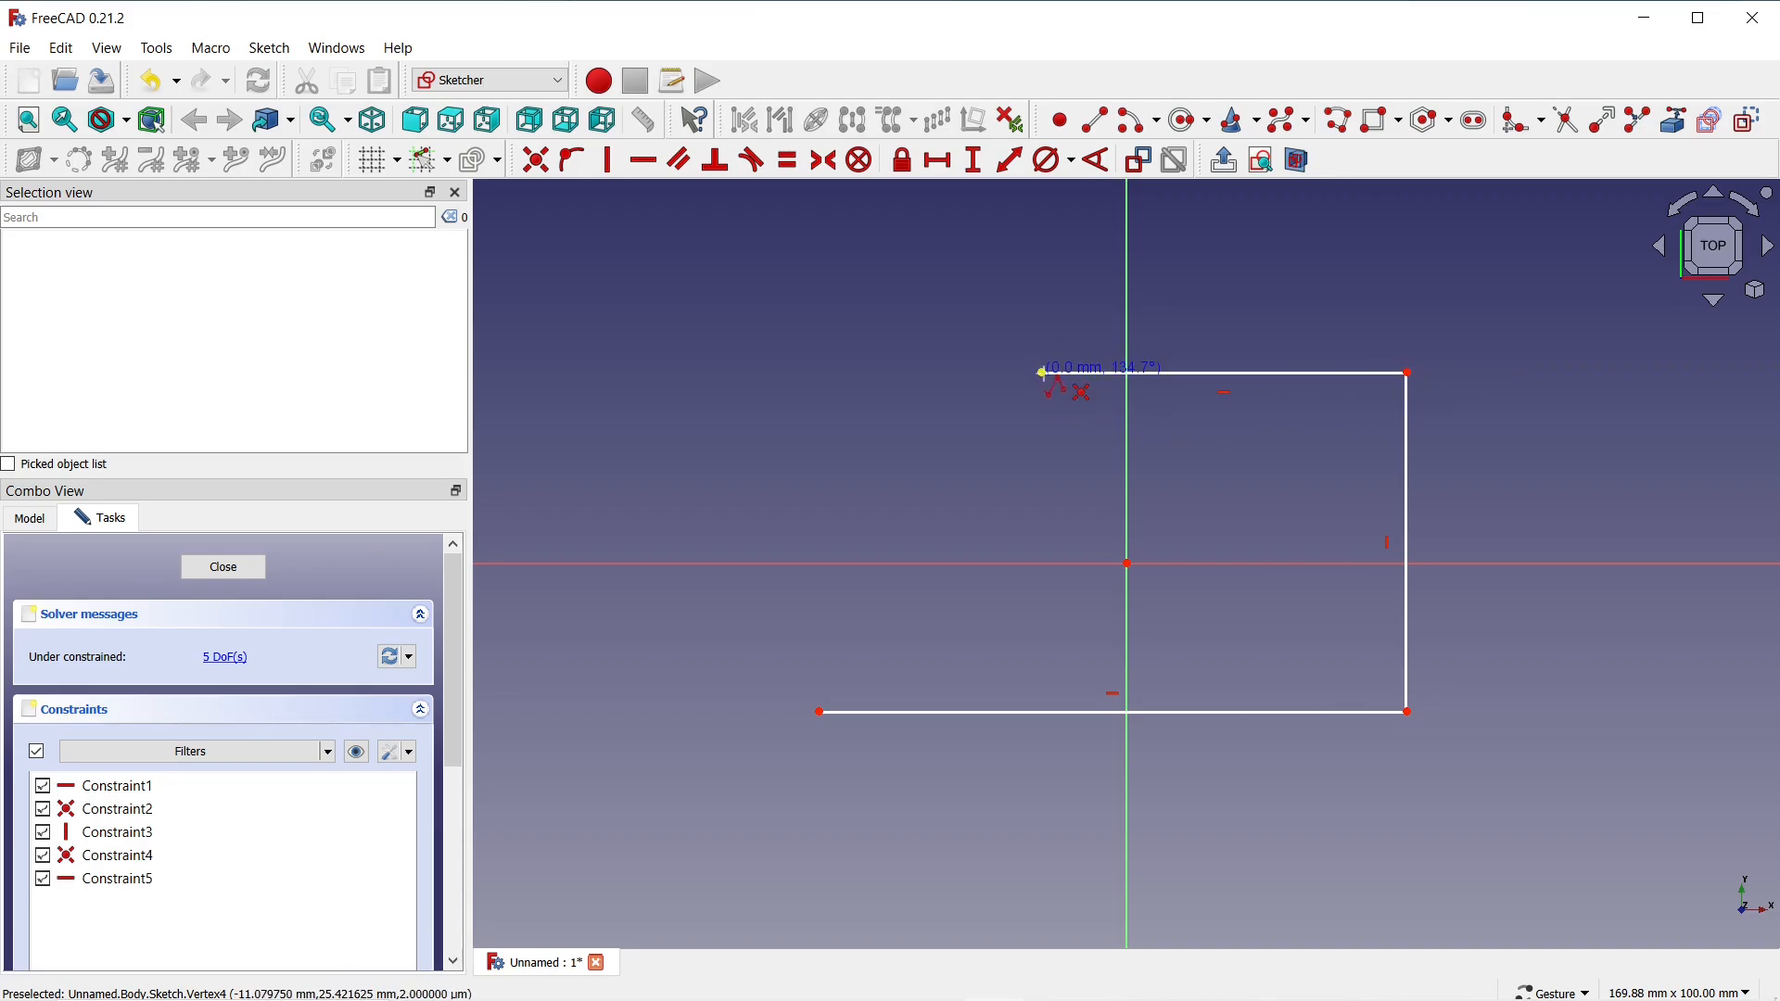
pyautogui.click(1042, 463)
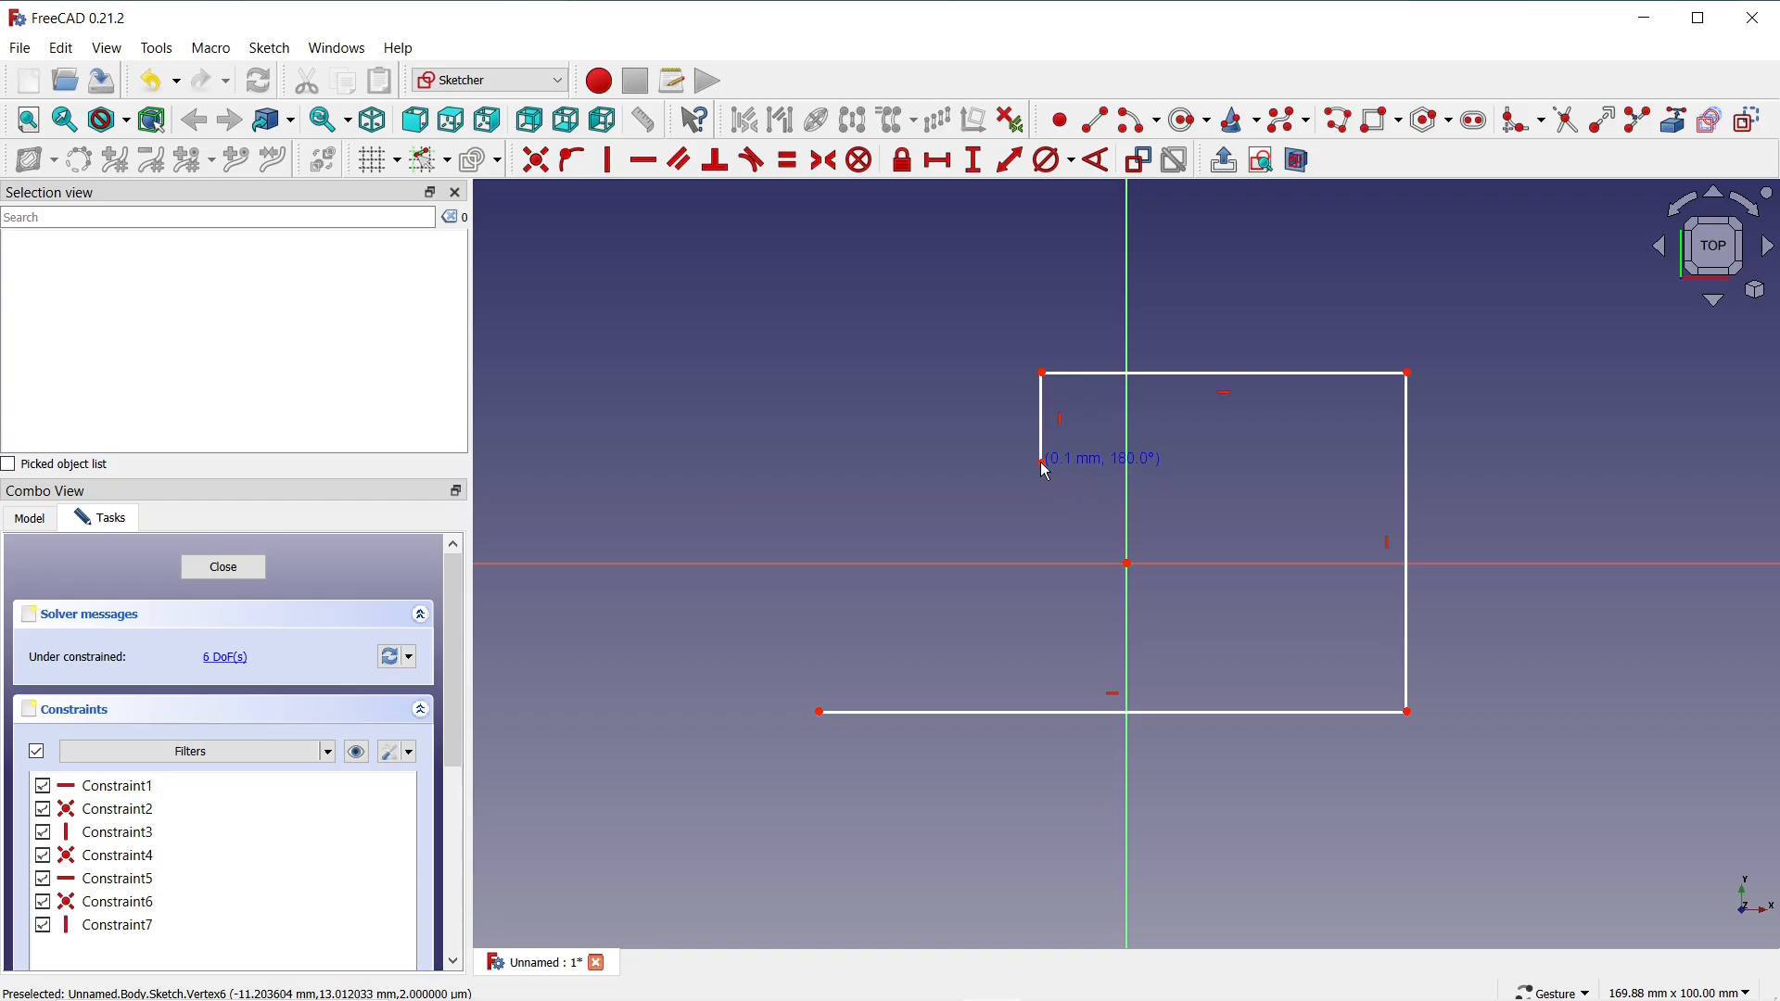
pyautogui.click(819, 462)
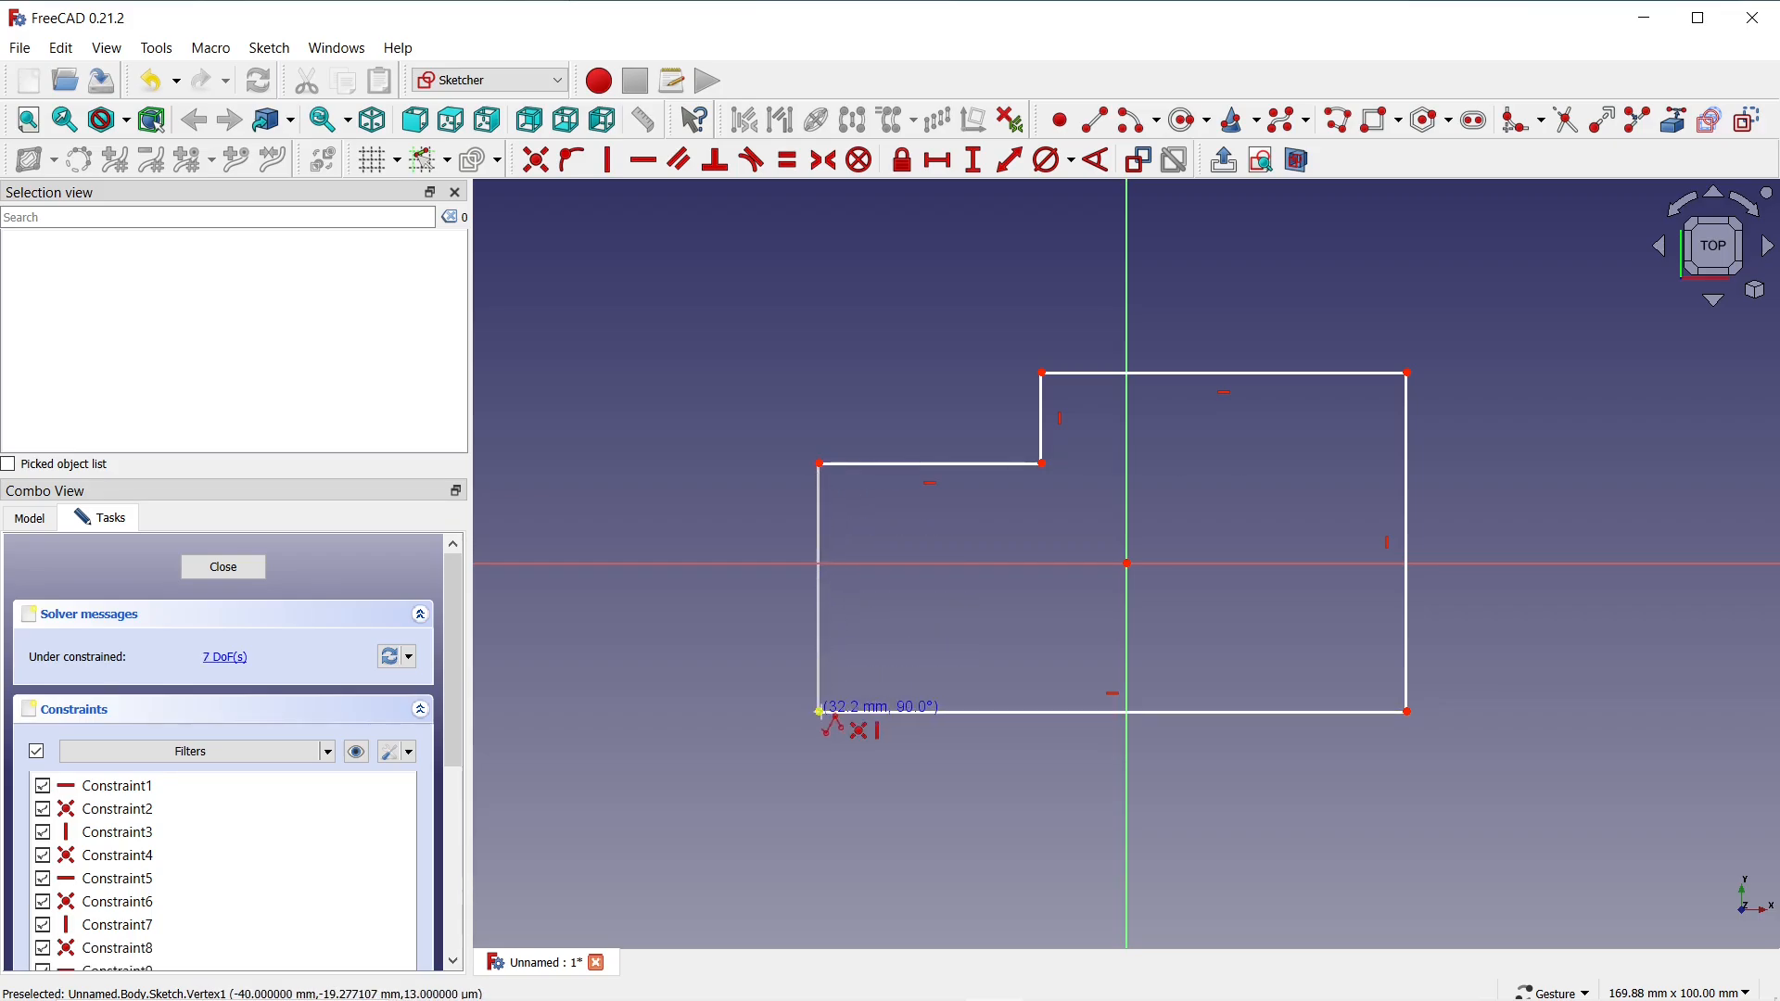
pyautogui.click(819, 712)
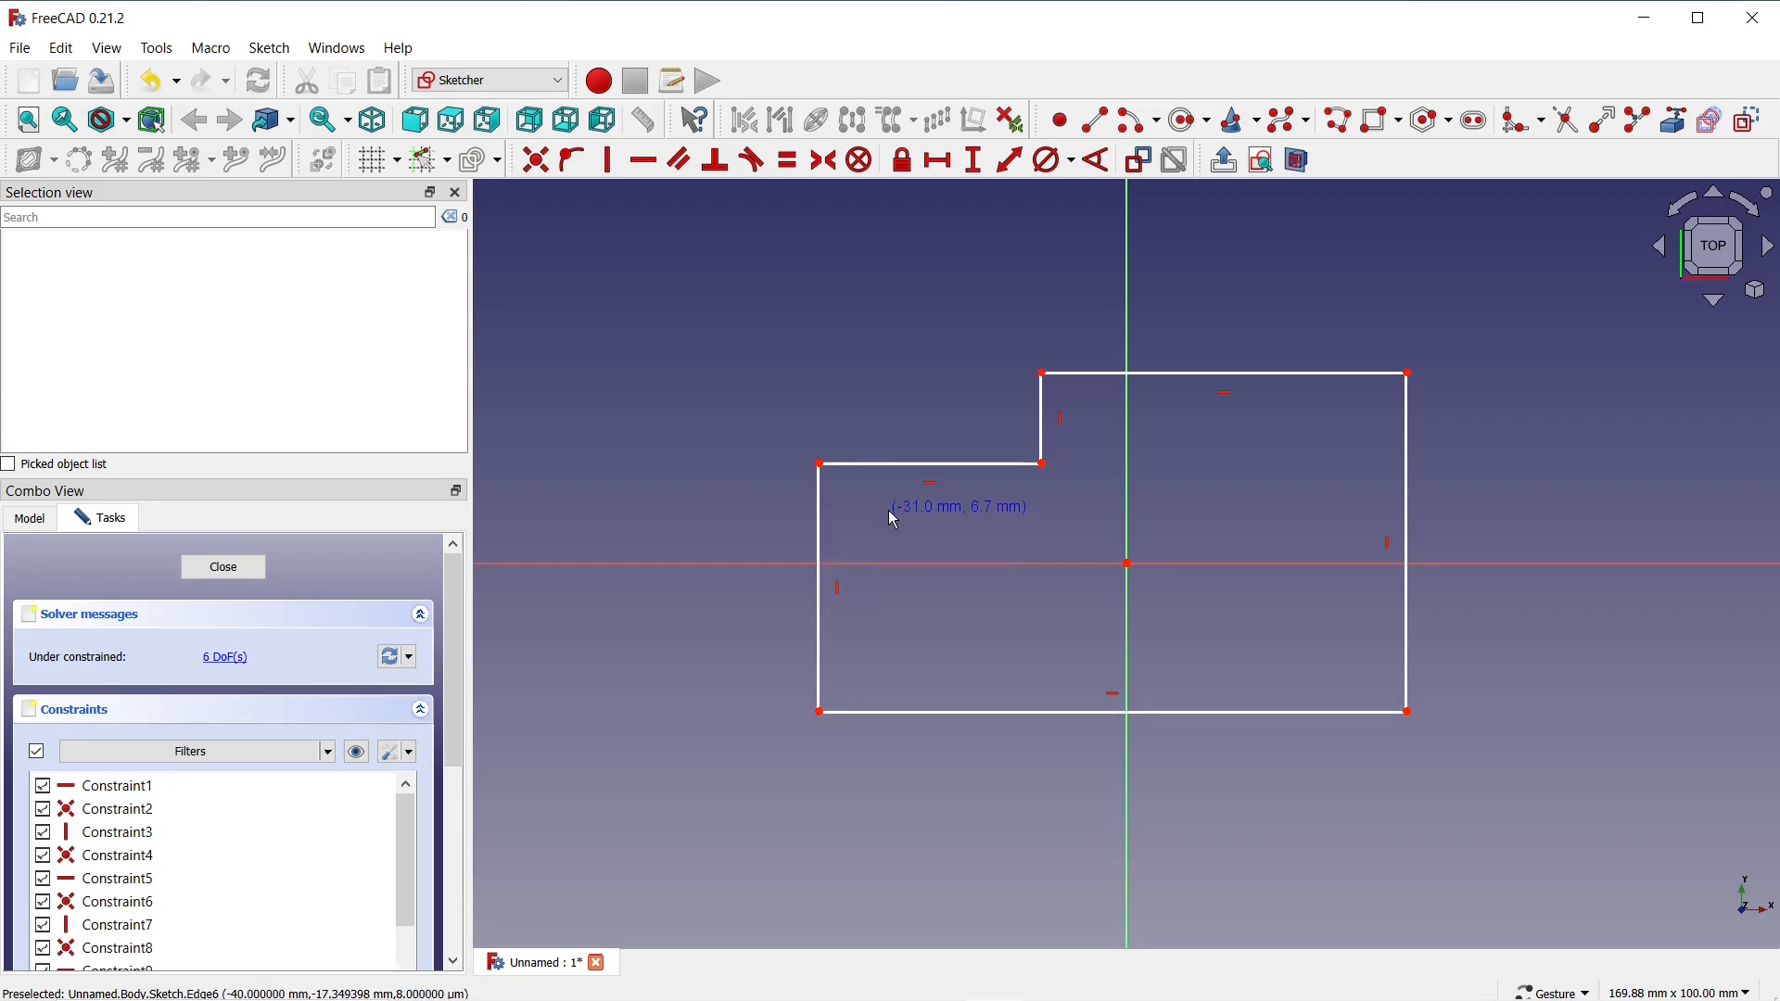
pyautogui.press('Escape')
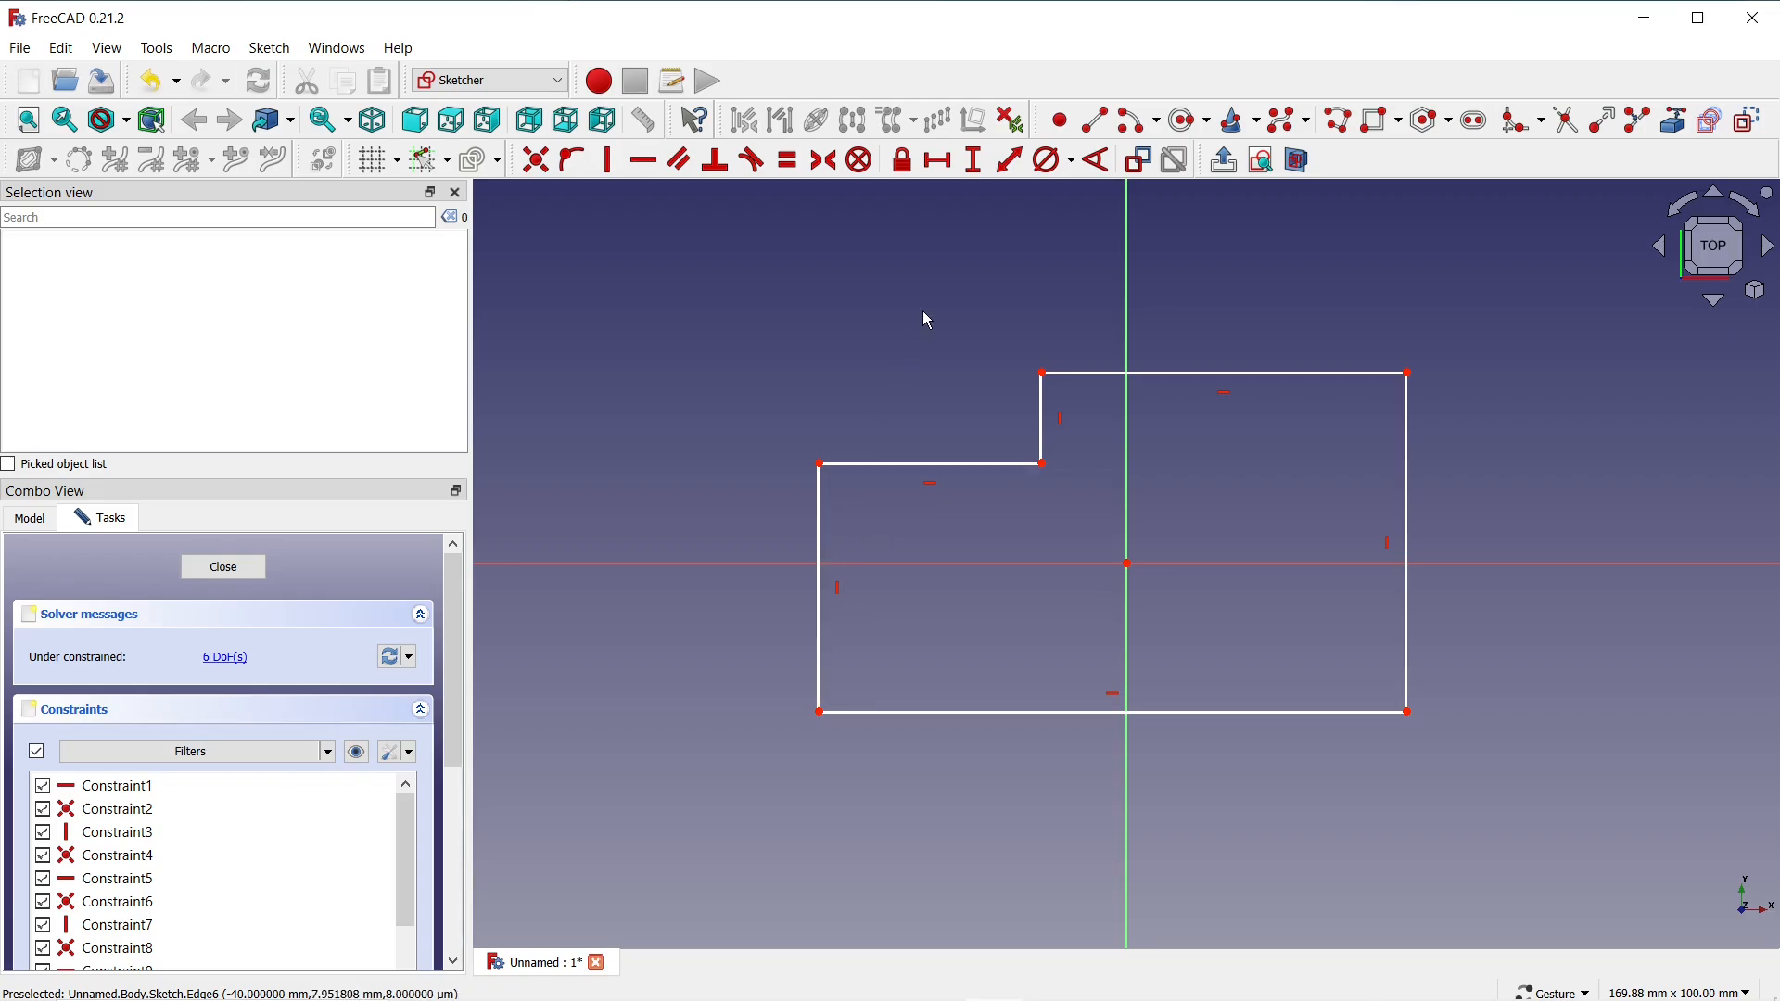
# Constrain the horizontal lengths of the profile: 30 mm for the notch's lower edge and 50 mm for the top edge
pyautogui.click(939, 163)
pyautogui.click(896, 461)
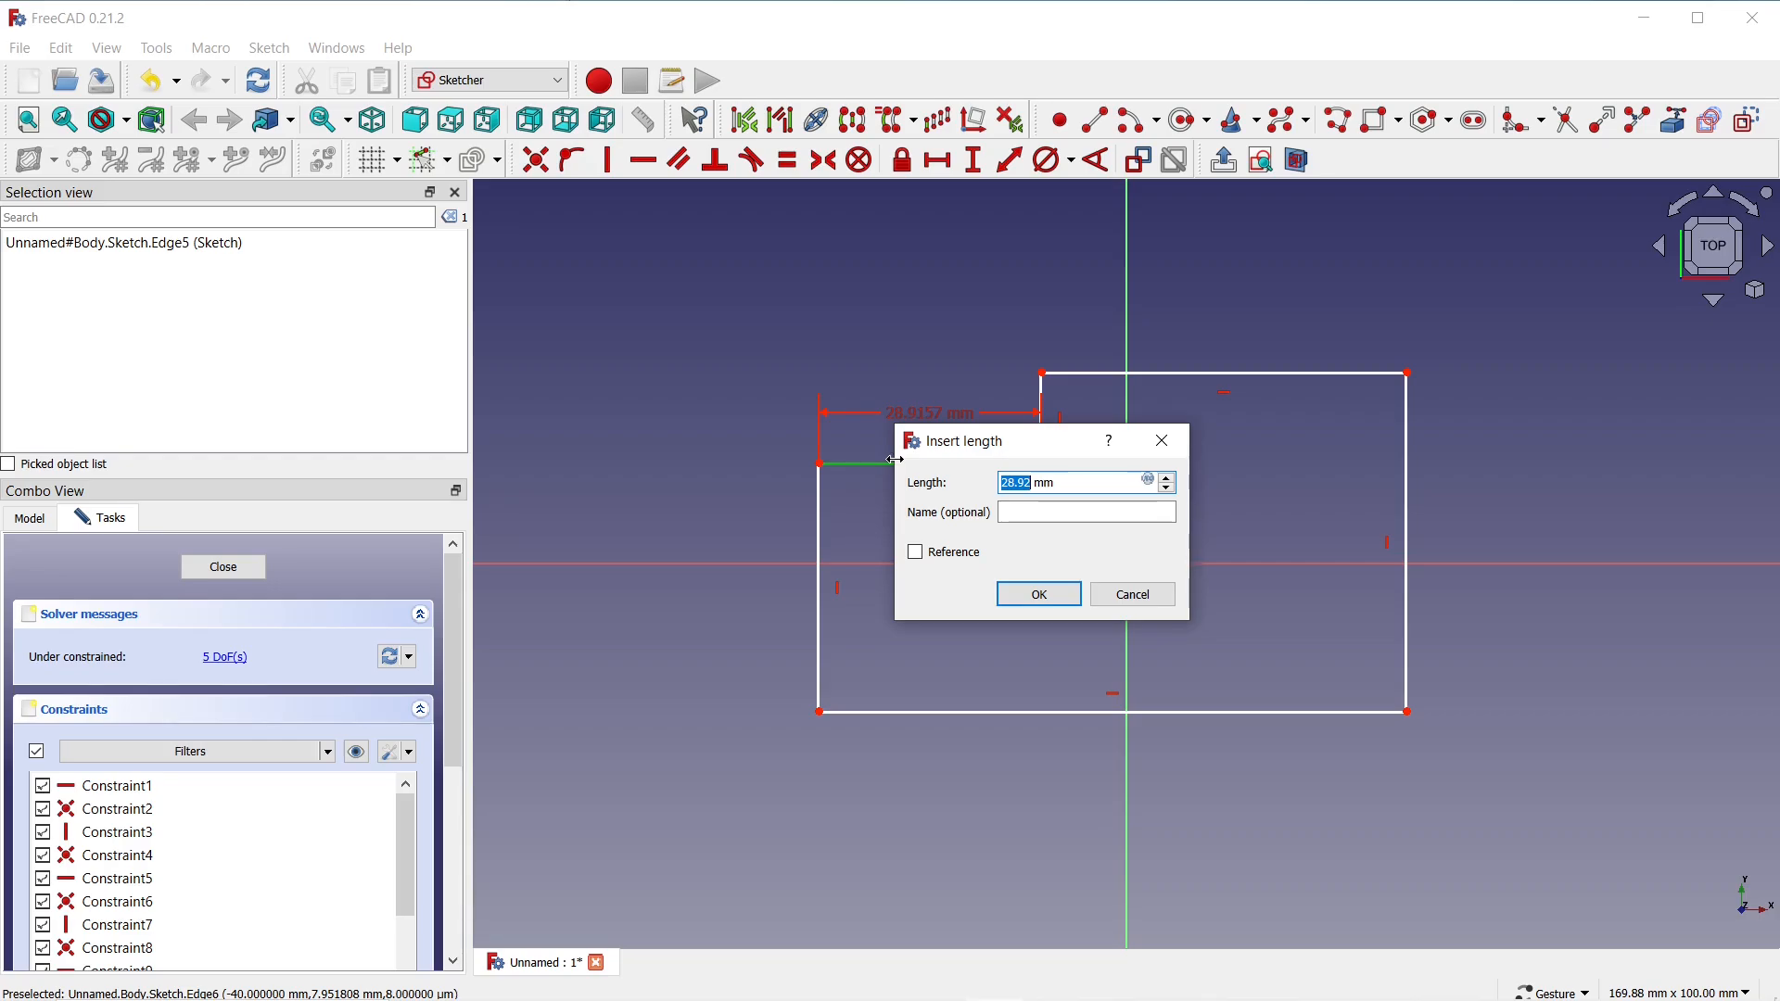
pyautogui.write('30')
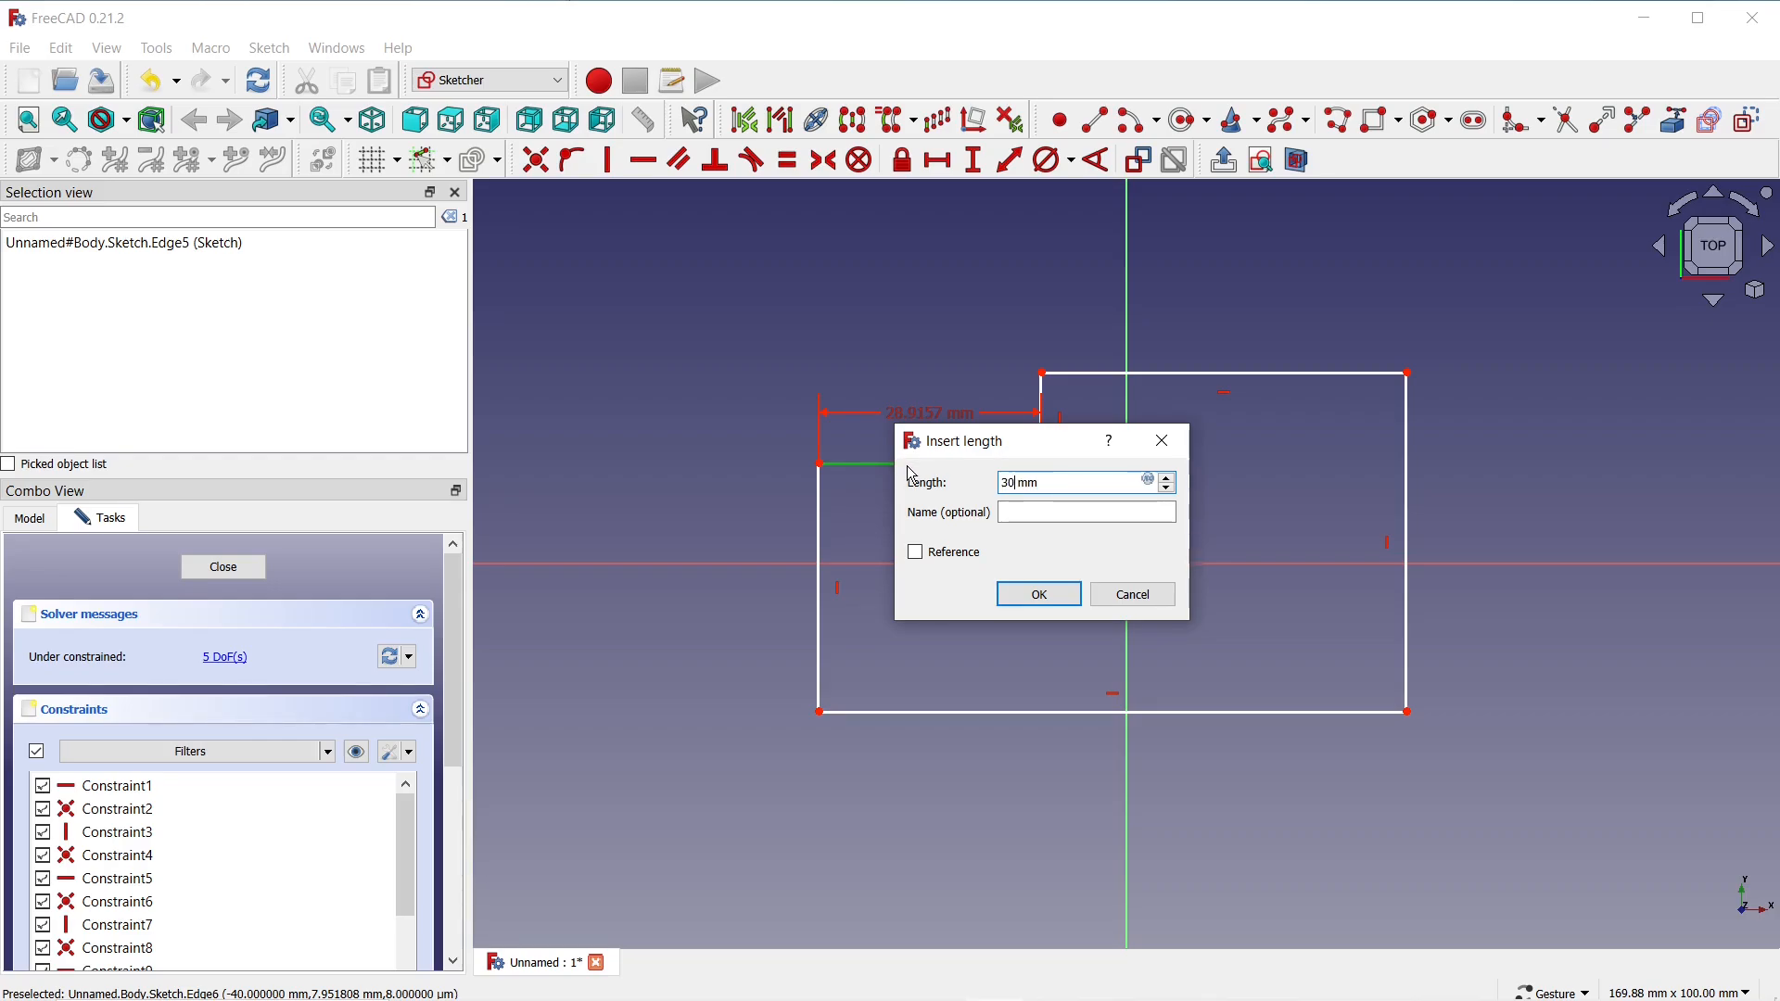
pyautogui.click(1040, 596)
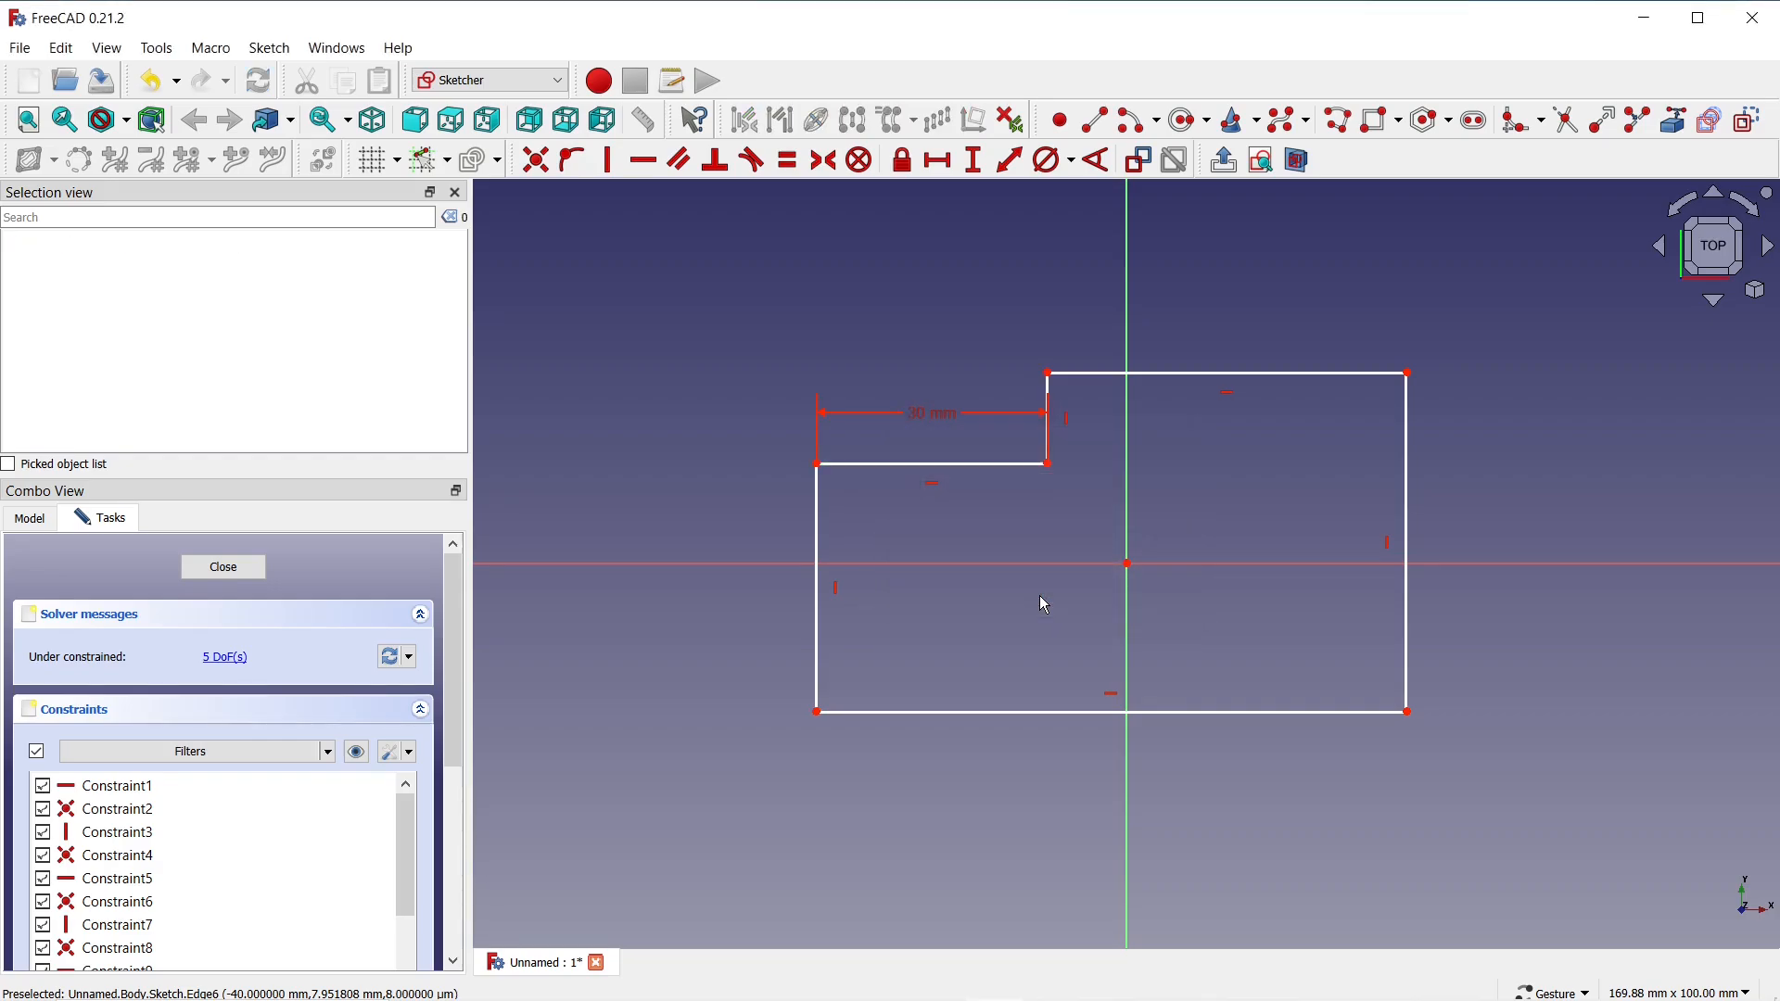
pyautogui.click(1084, 374)
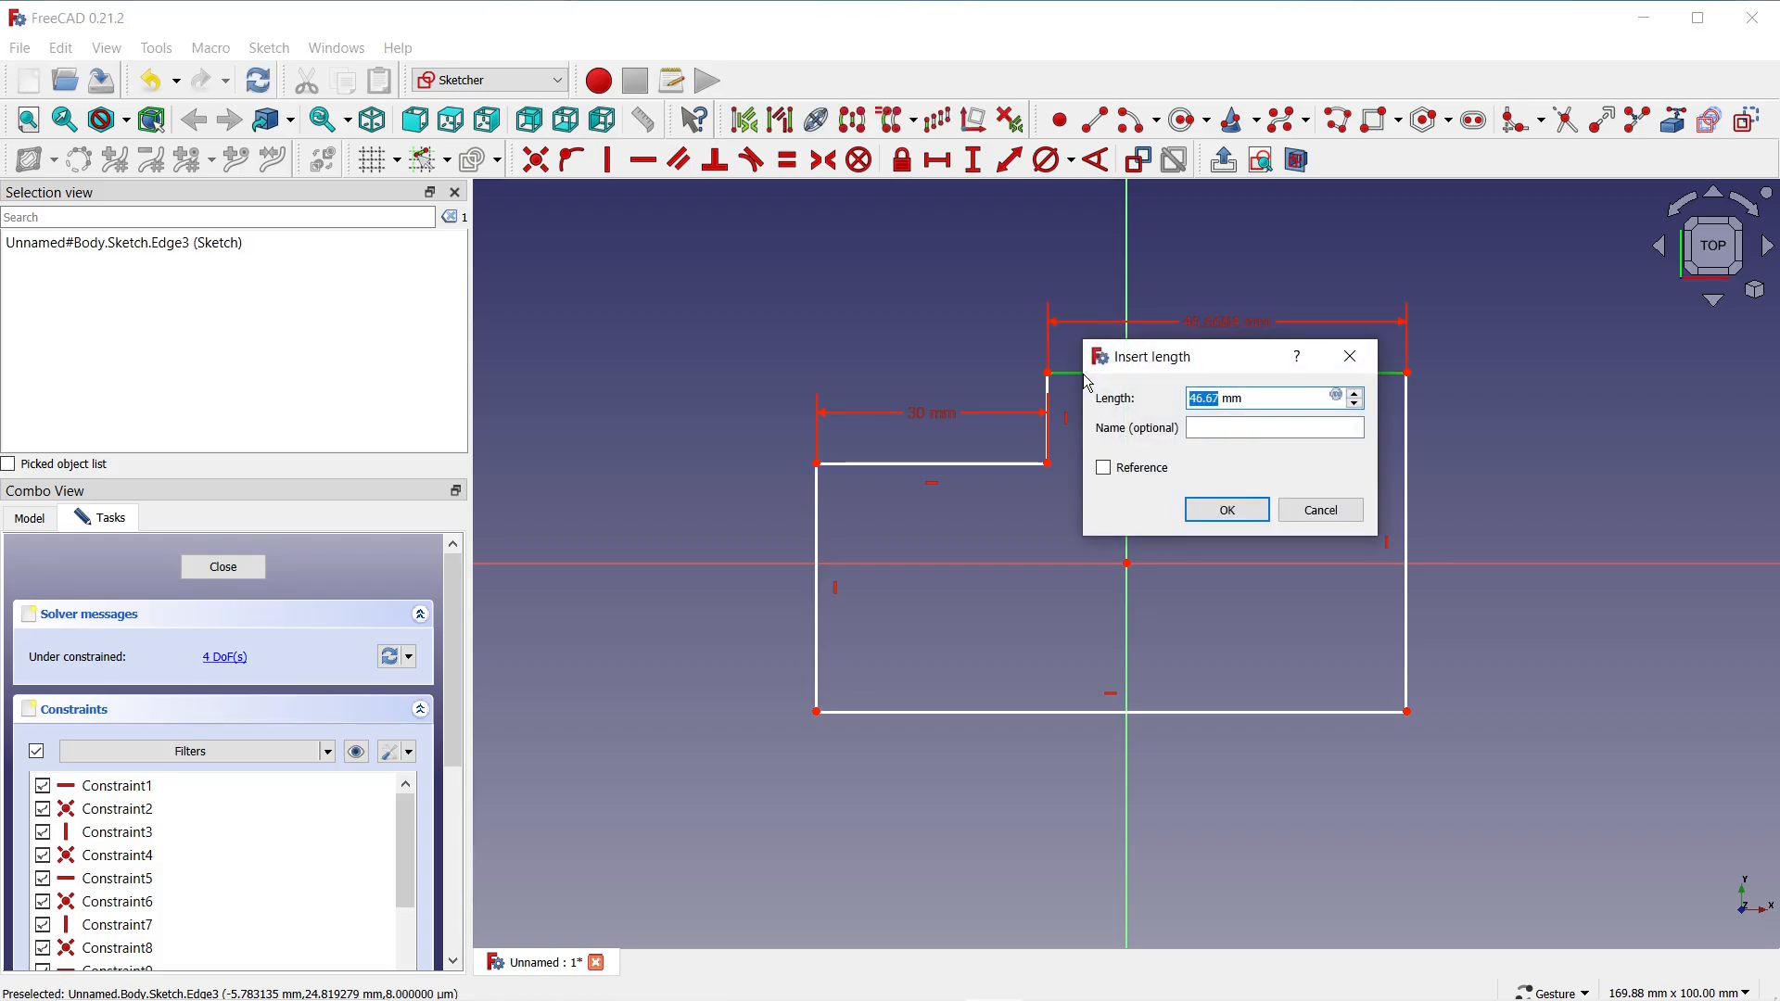
pyautogui.write('50')
pyautogui.click(1212, 512)
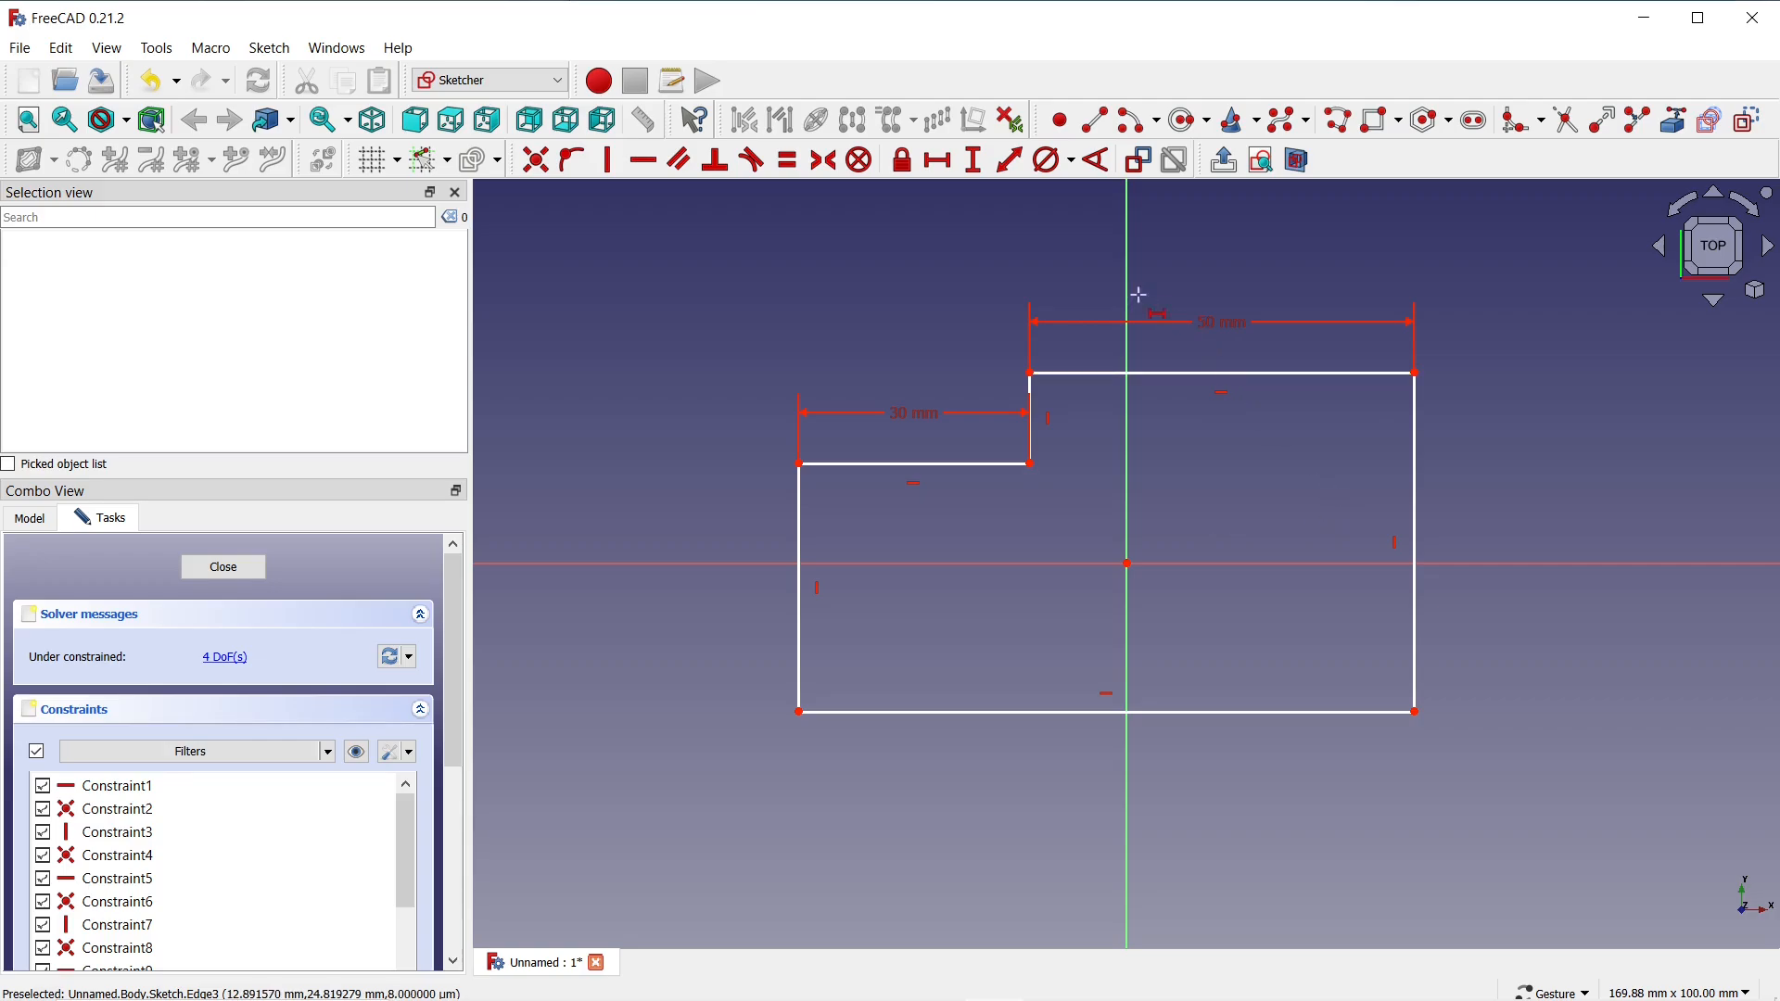
# Constrain the vertical lengths of the profile: 50 mm for the right edge and 15 mm for the short notch edge
pyautogui.press('l')
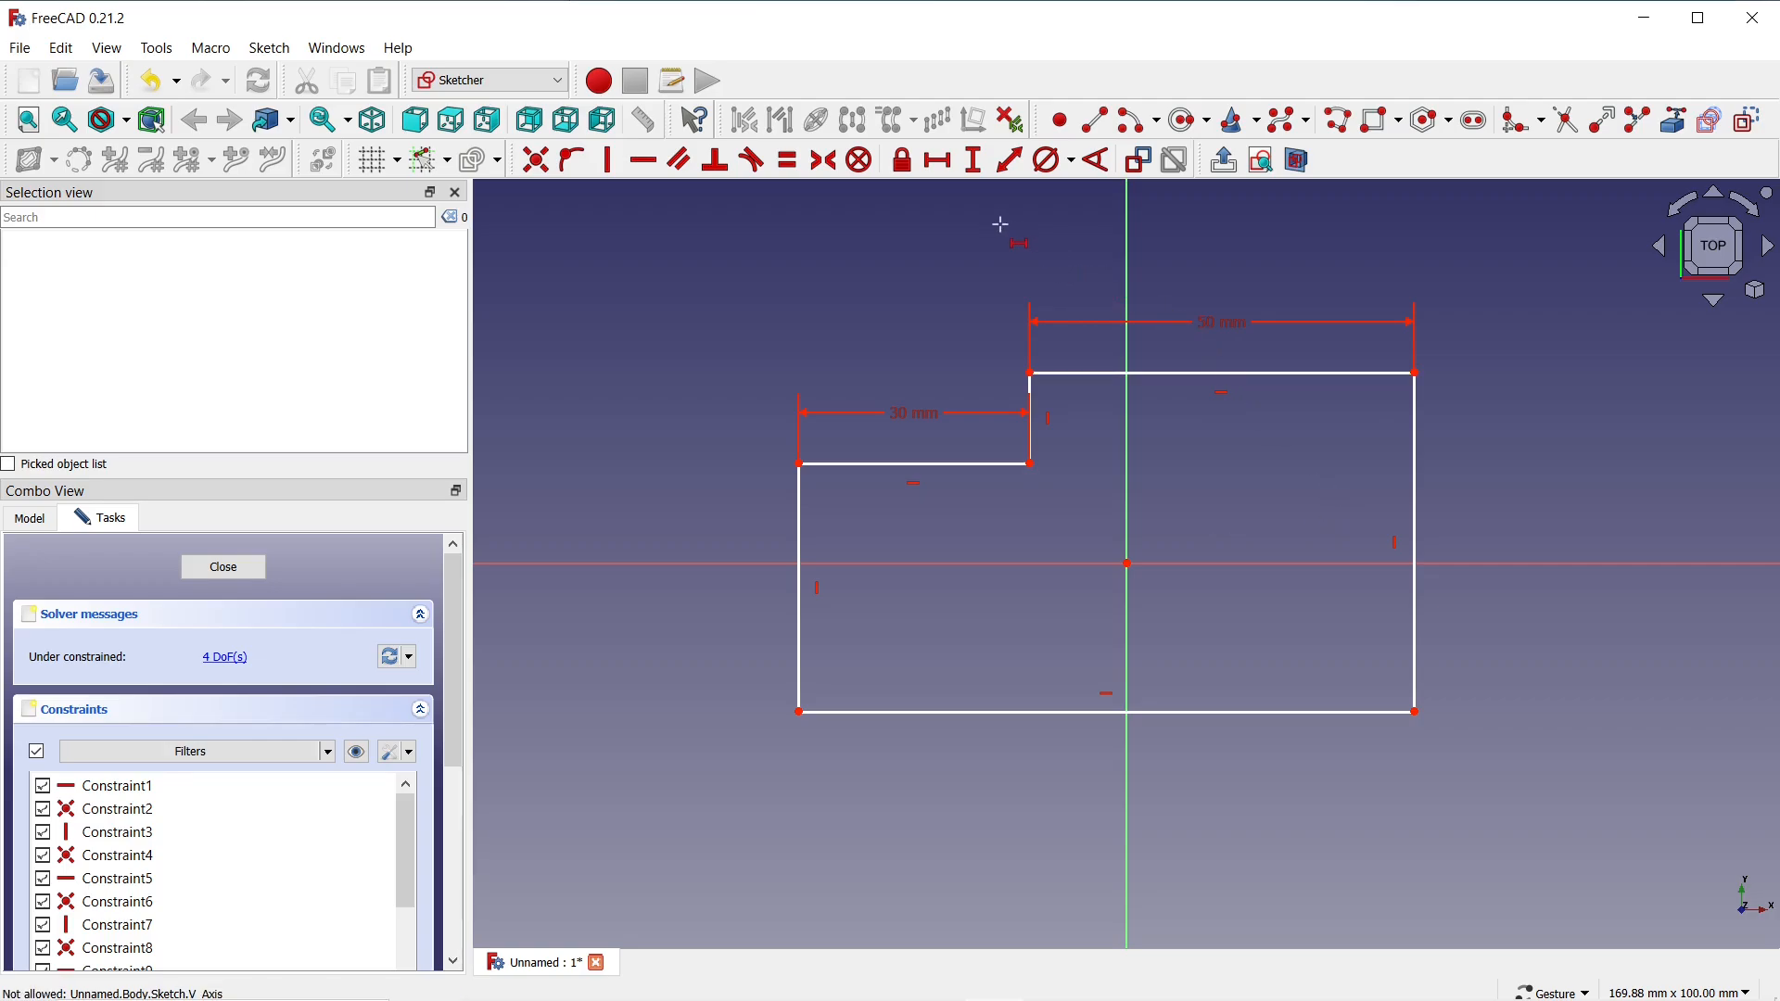
pyautogui.click(977, 170)
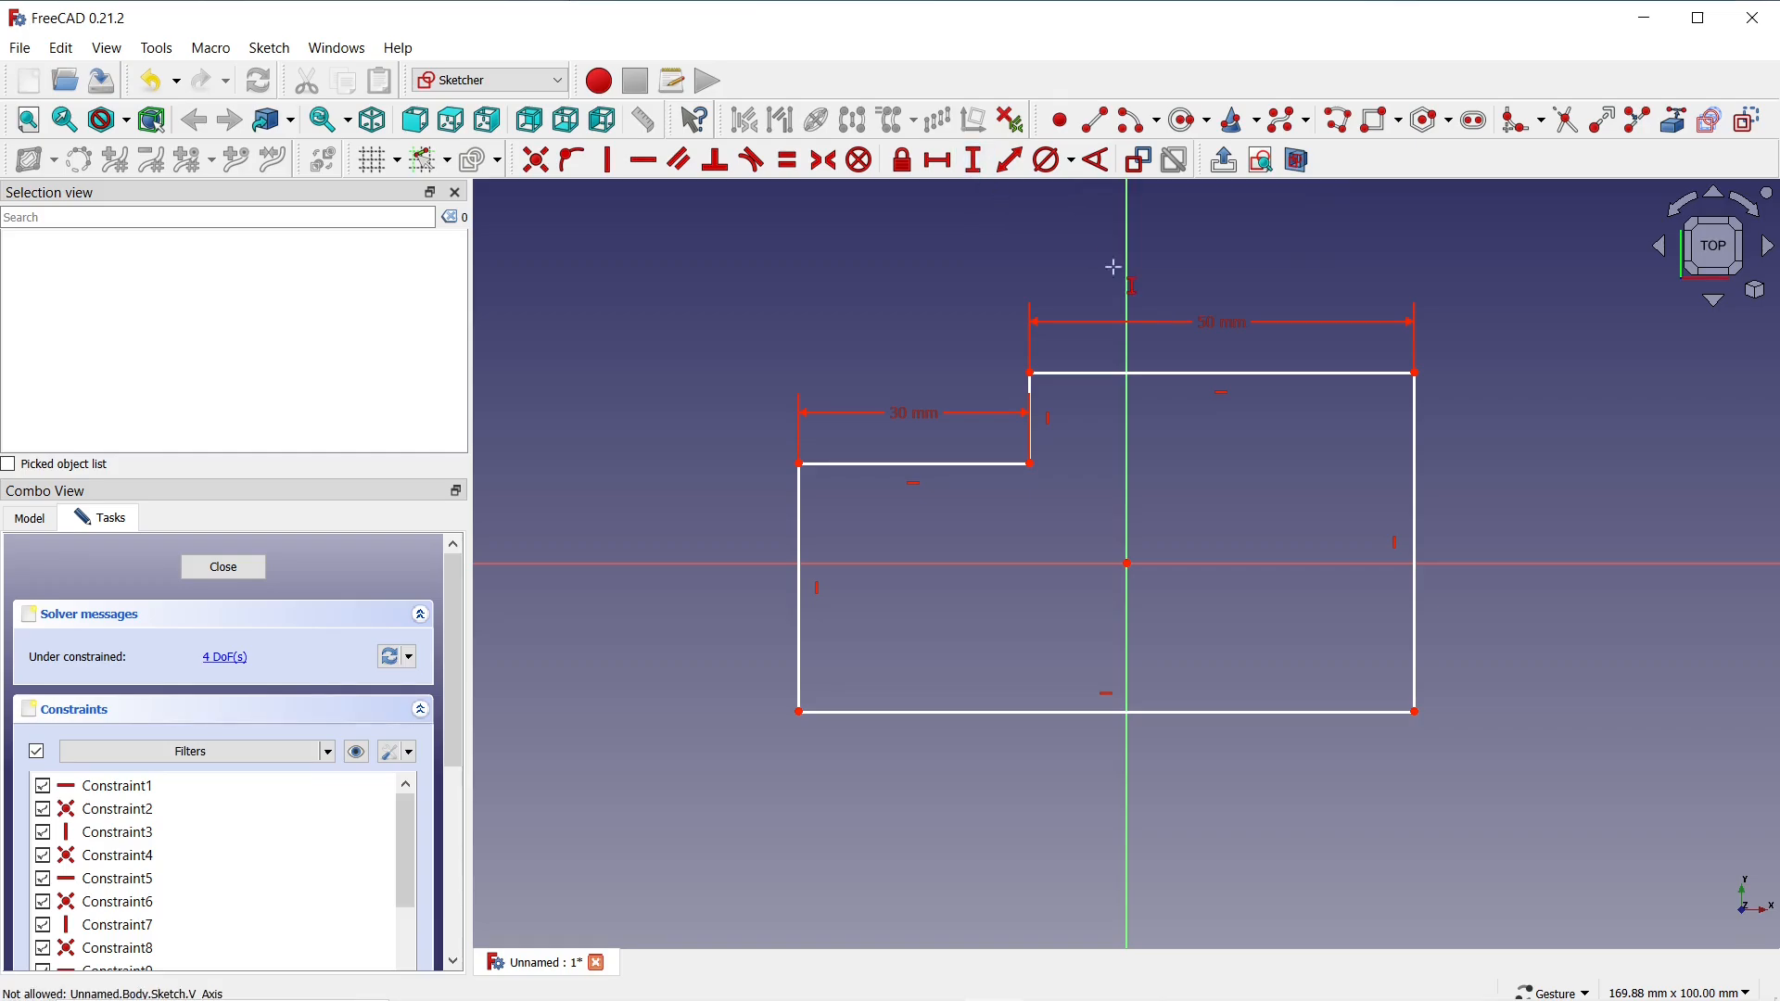
pyautogui.click(1415, 480)
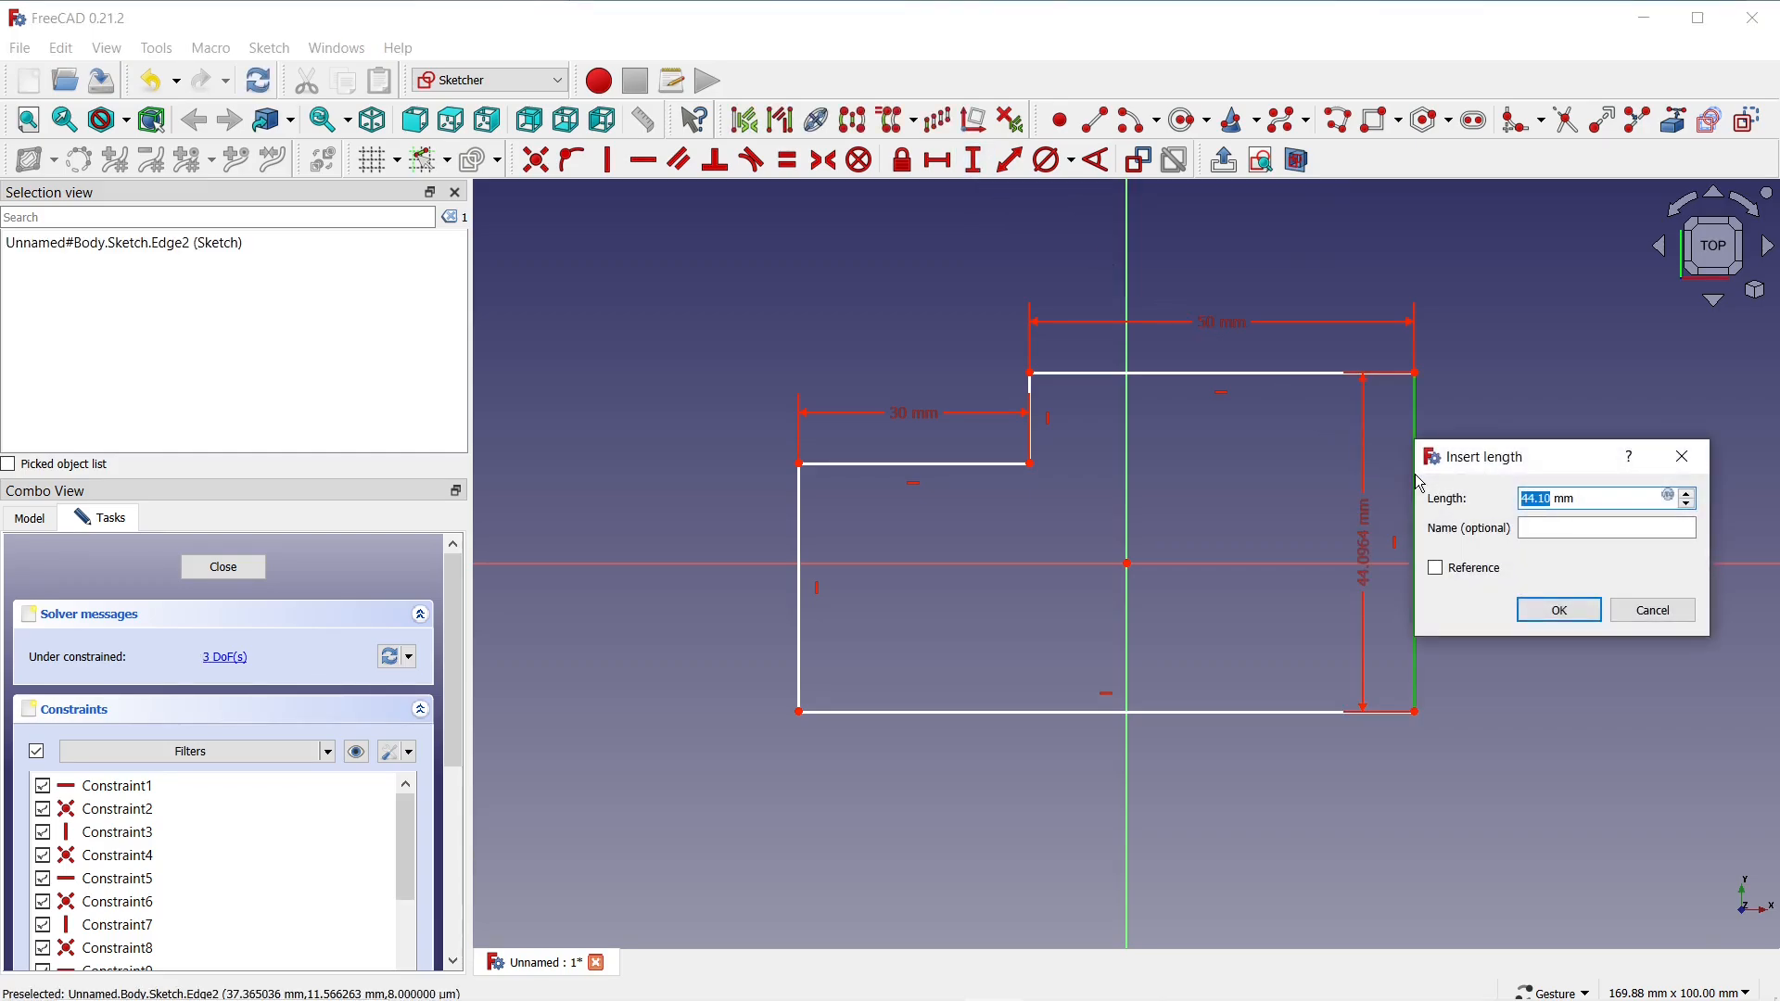
pyautogui.write('50')
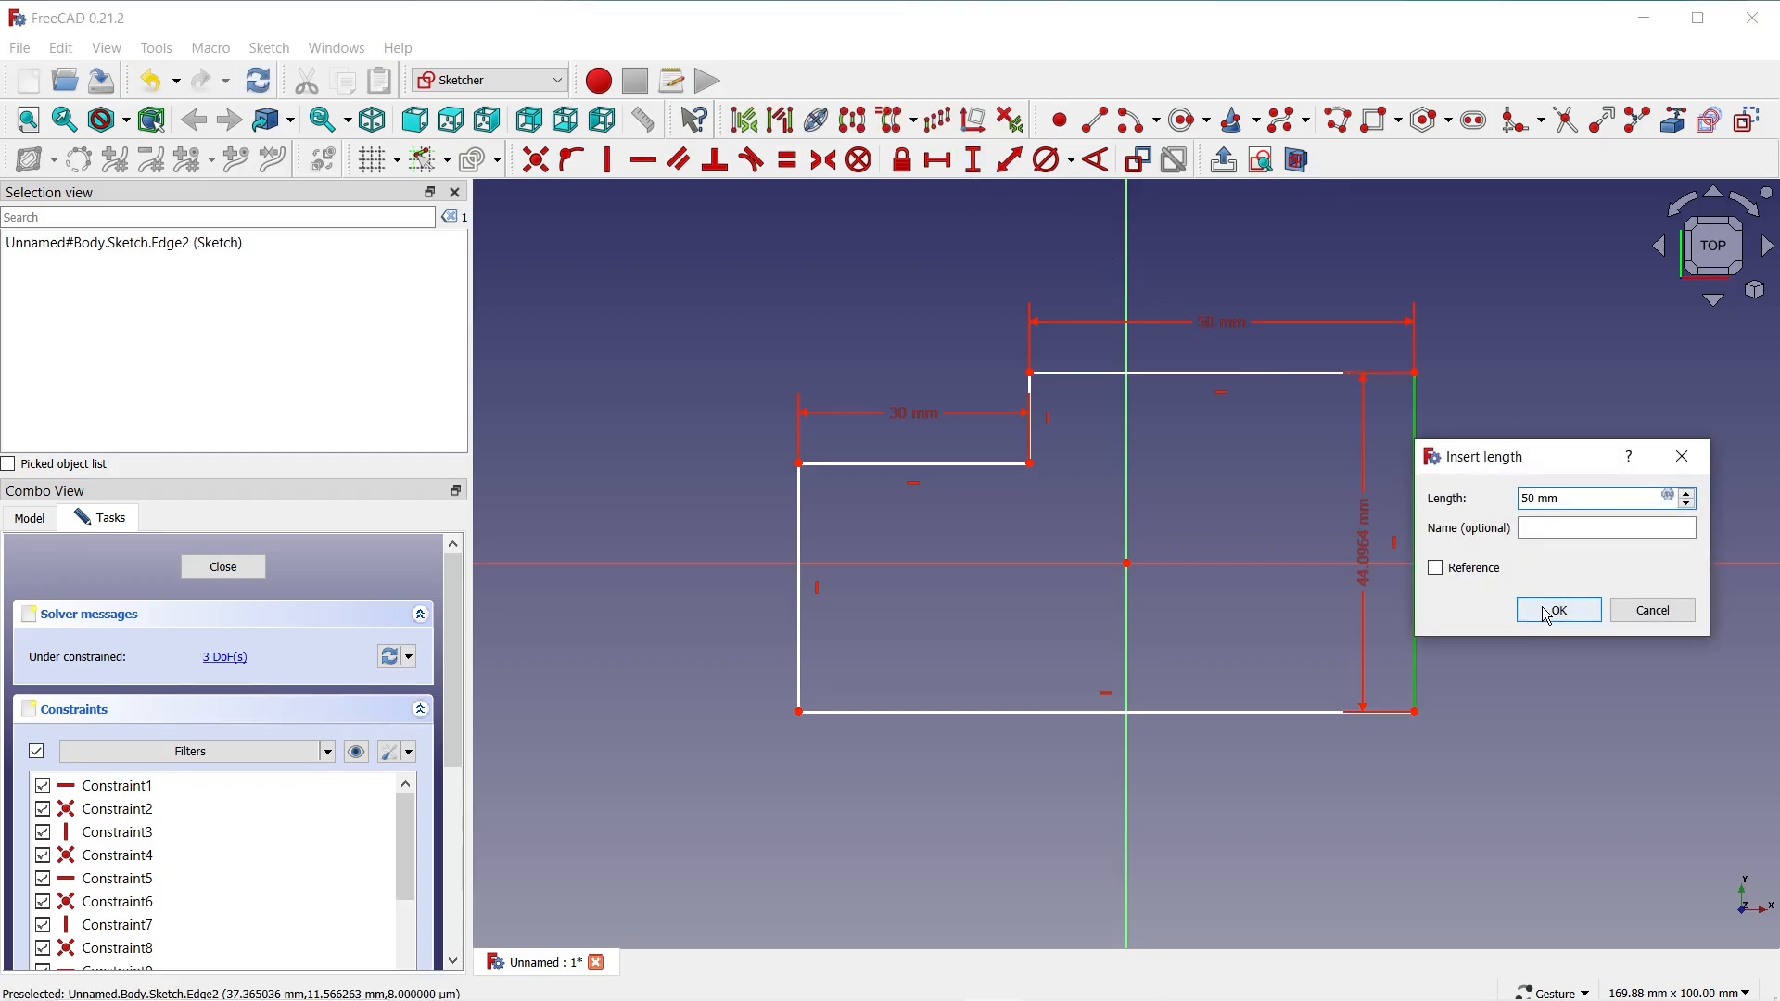
pyautogui.click(1547, 612)
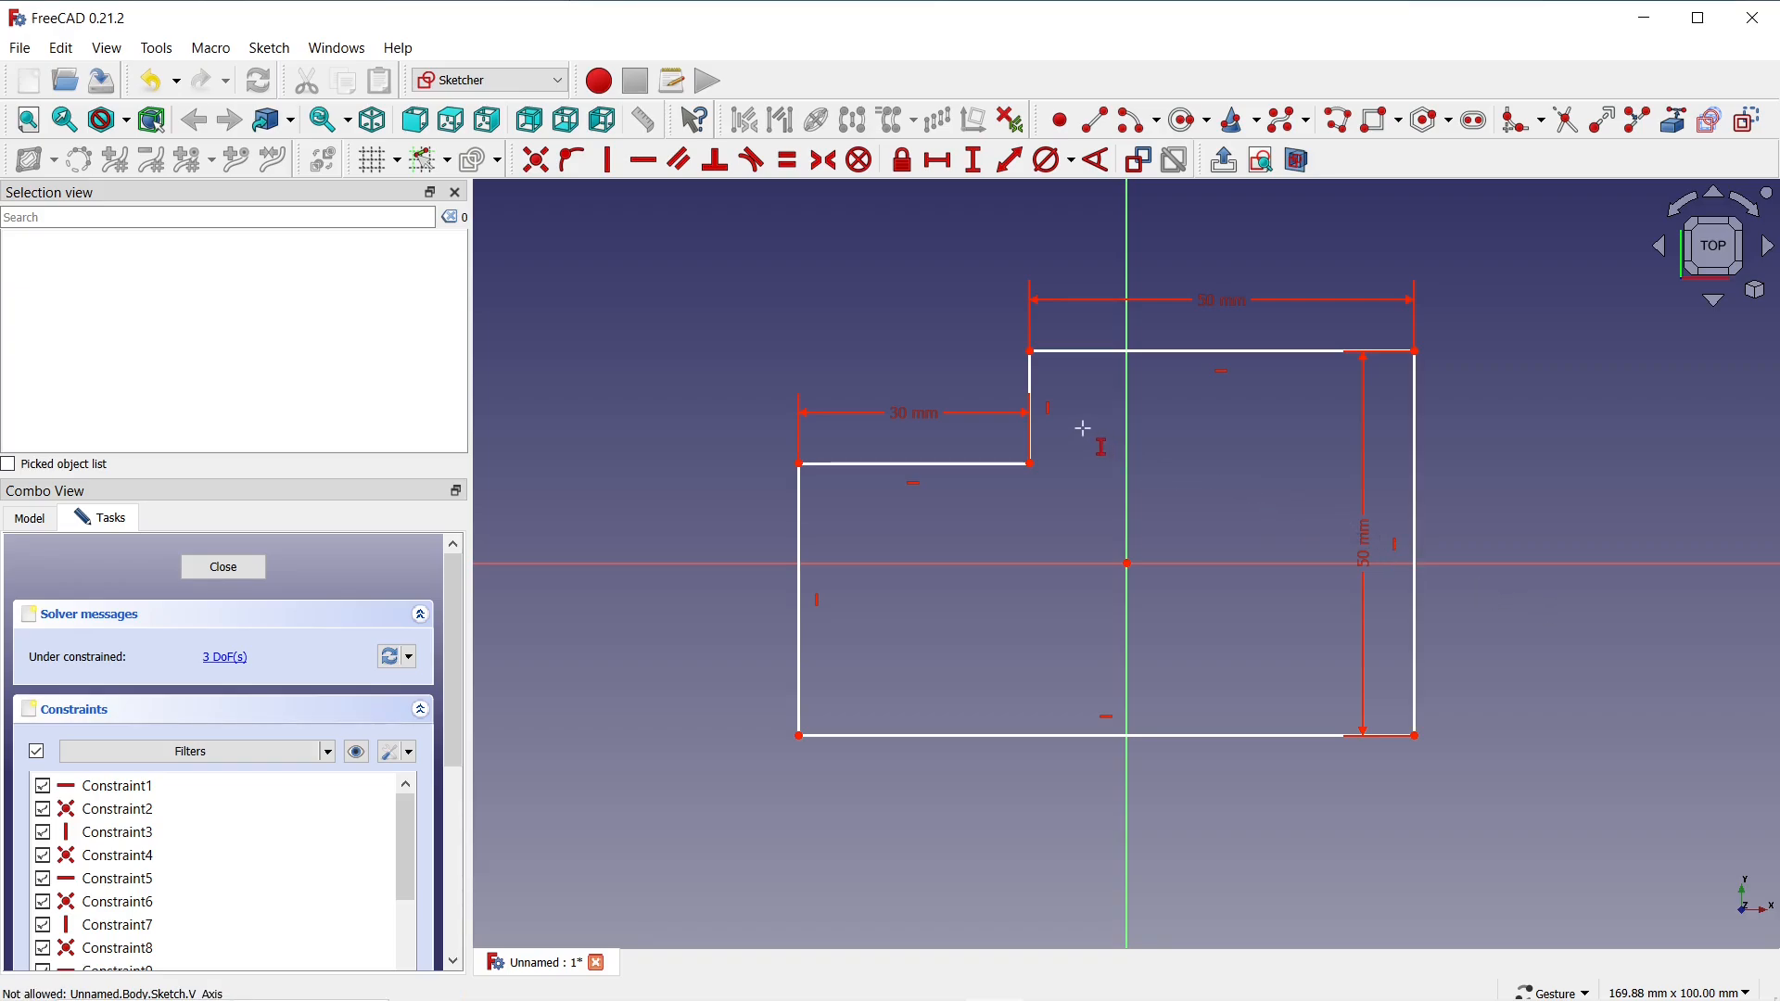
pyautogui.click(1030, 379)
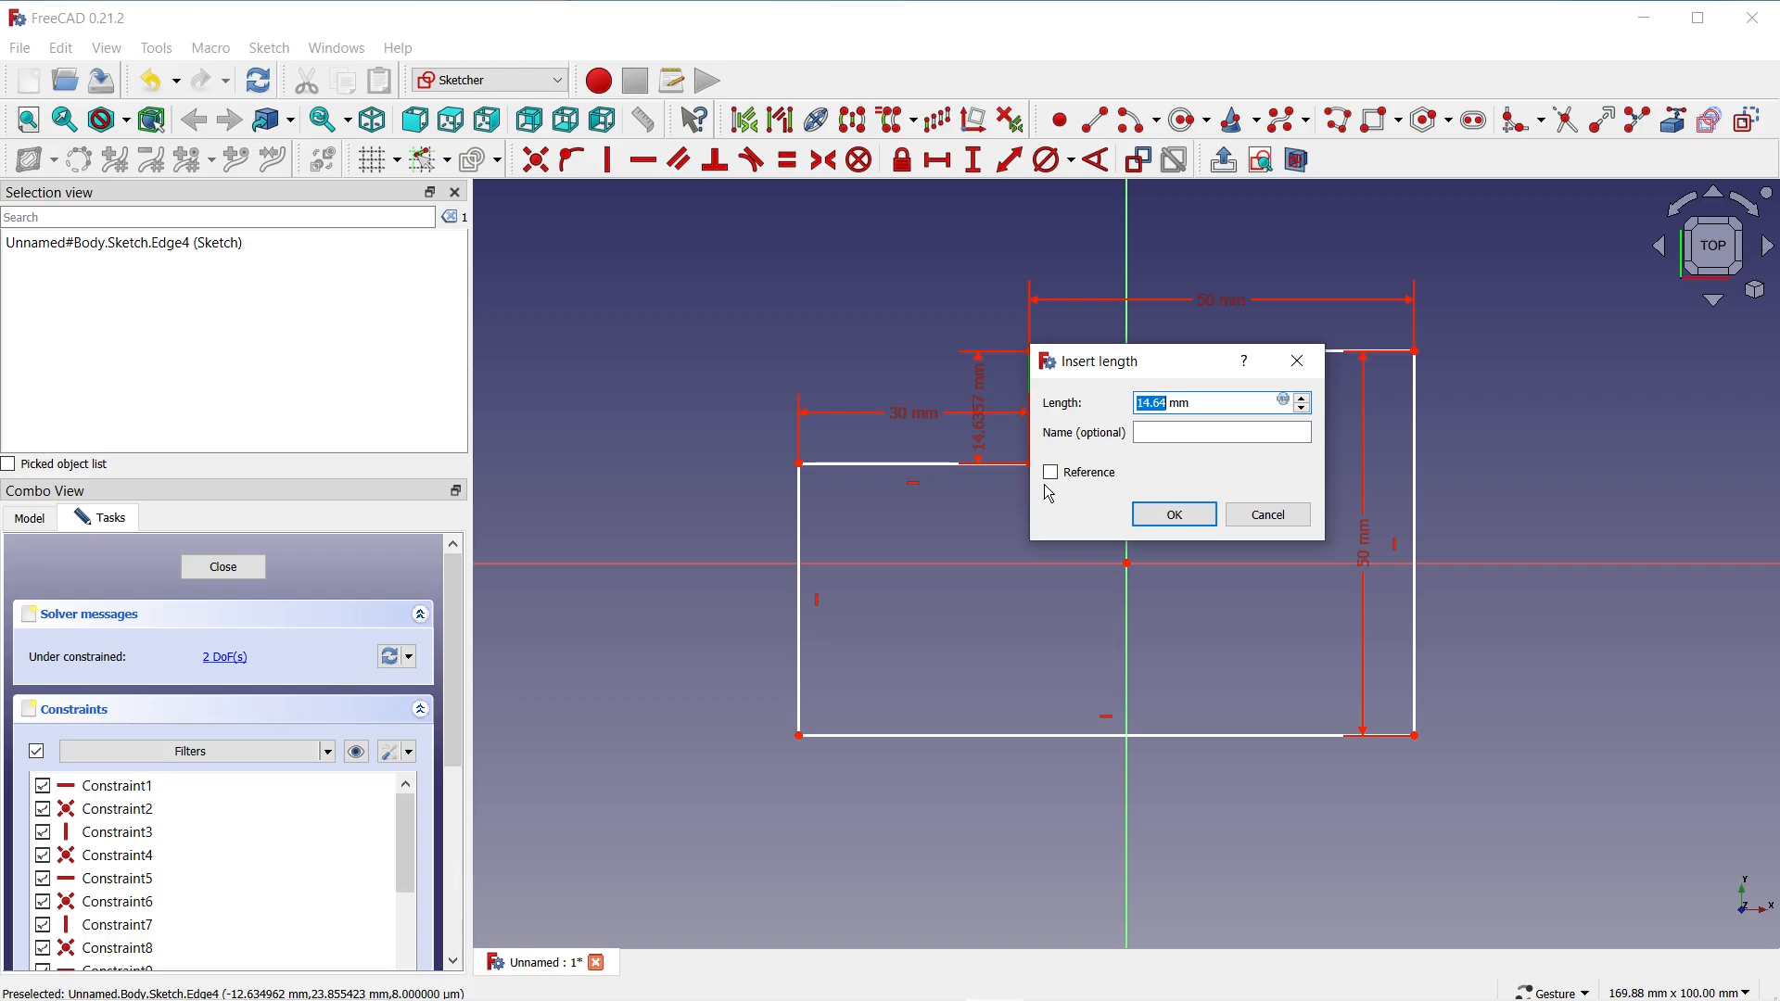
pyautogui.write('1')
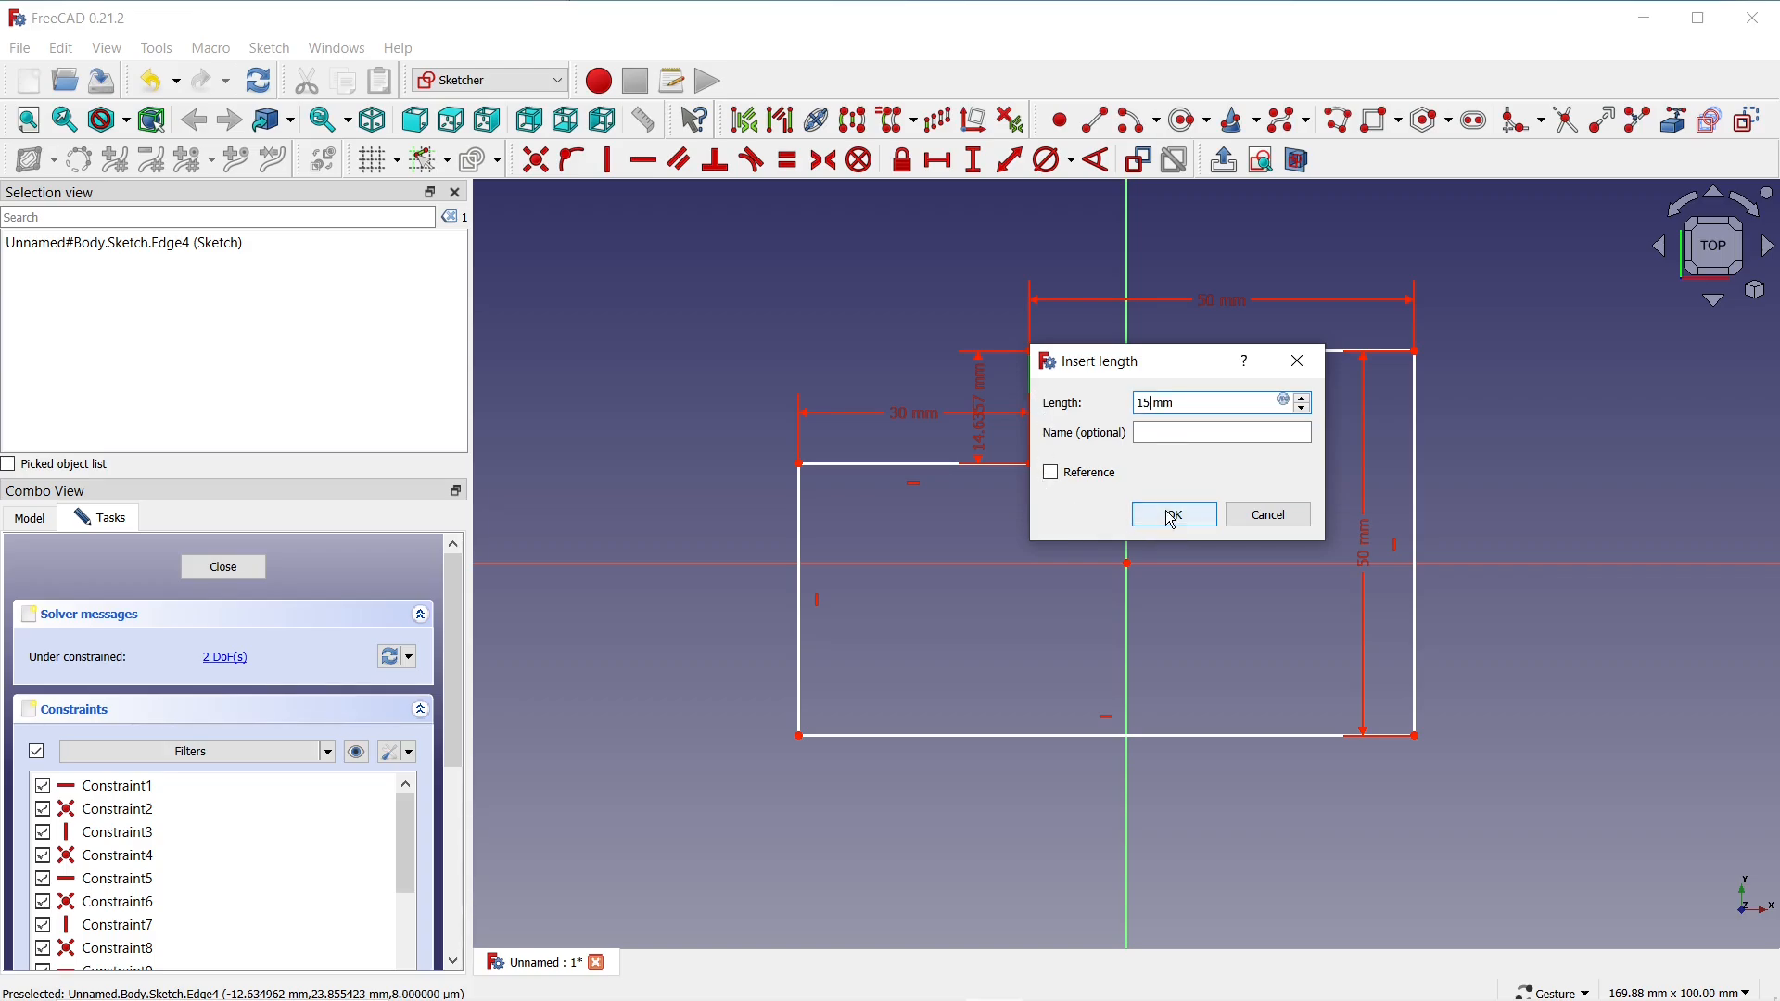
pyautogui.write('5')
pyautogui.click(1173, 518)
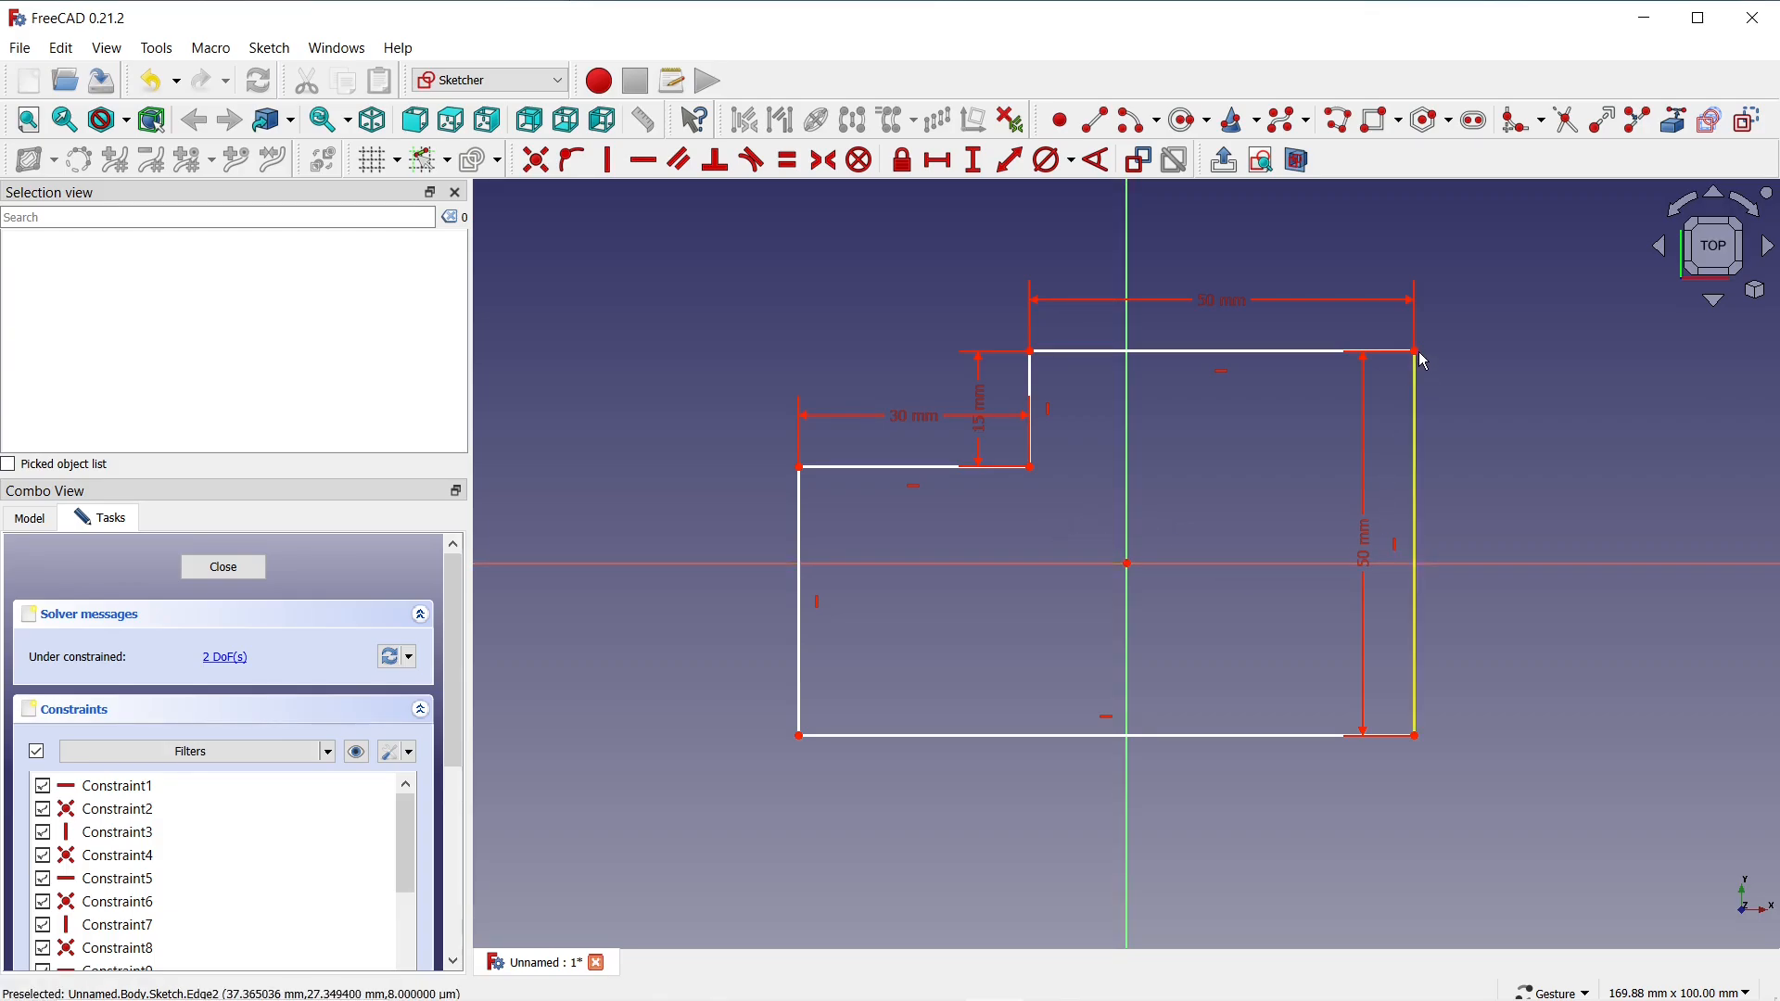
# Move the 50 mm height dimension outside the profile and make the top edge's left corner and the lower-right corner symmetric about the origin
pyautogui.moveTo(1415, 354)
pyautogui.mouseDown()
pyautogui.moveTo(1327, 343)
pyautogui.moveTo(1369, 382)
pyautogui.moveTo(1333, 395)
pyautogui.moveTo(1321, 361)
pyautogui.mouseUp()
pyautogui.moveTo(1263, 537); pyautogui.dragTo(1415, 530)
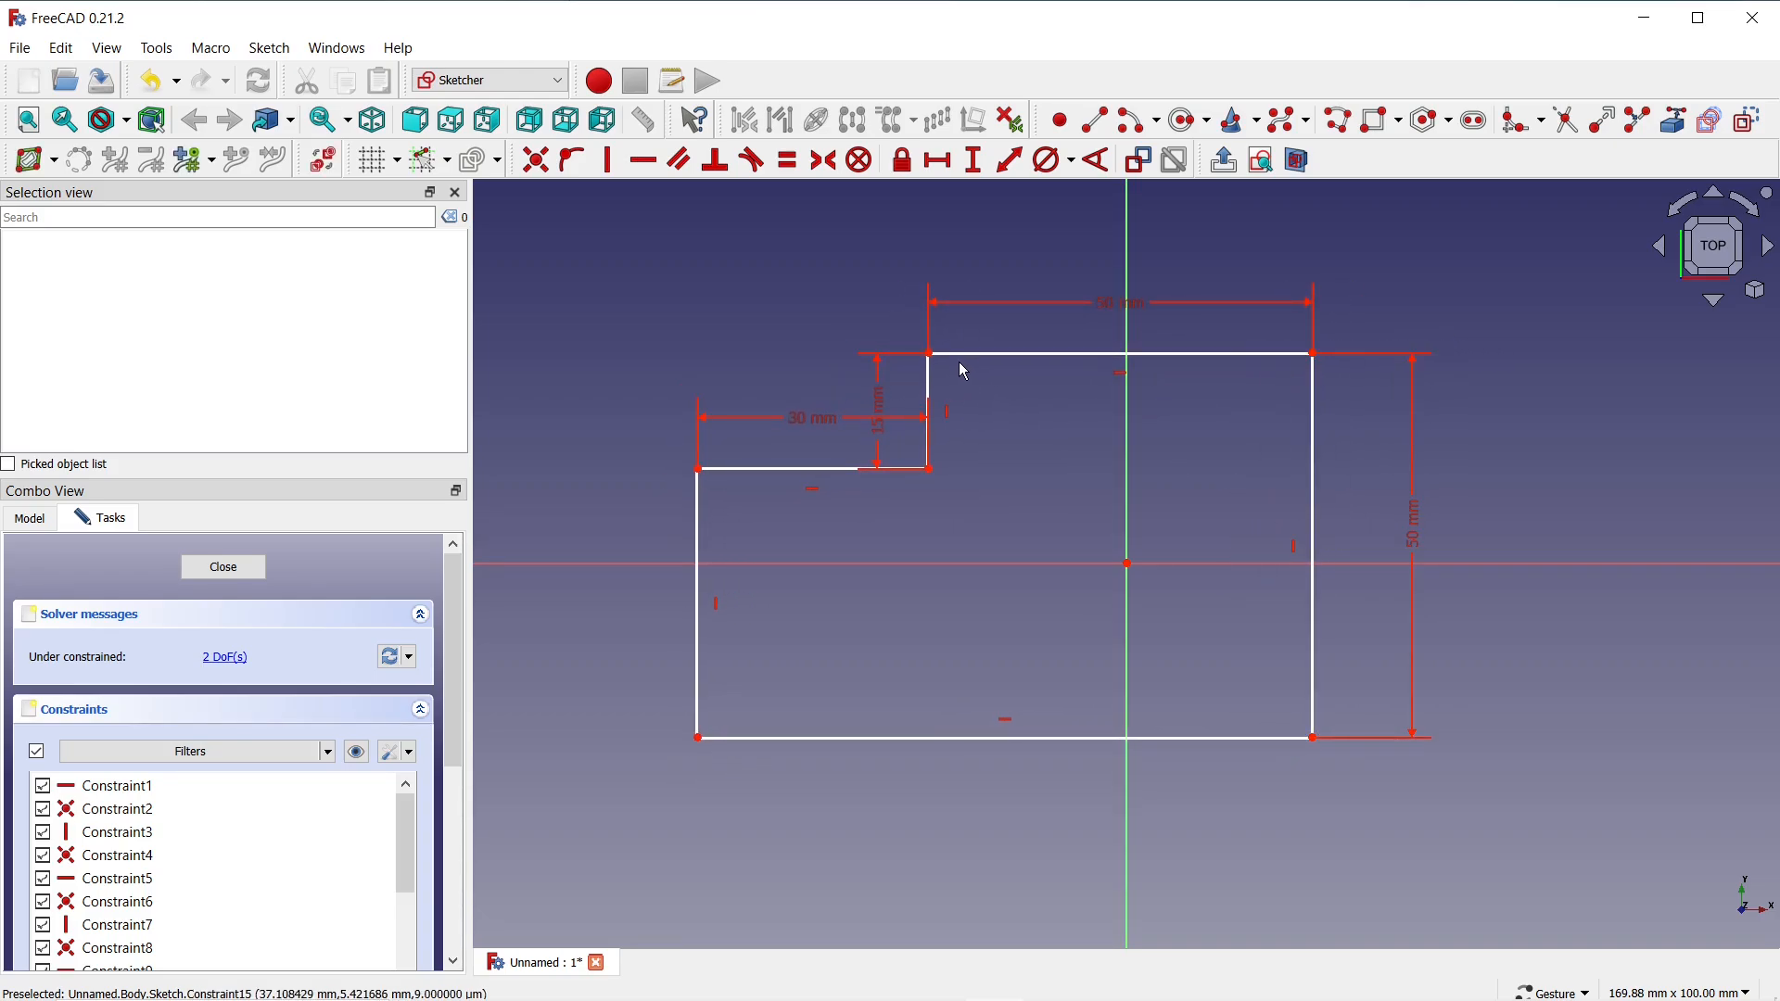
pyautogui.click(824, 162)
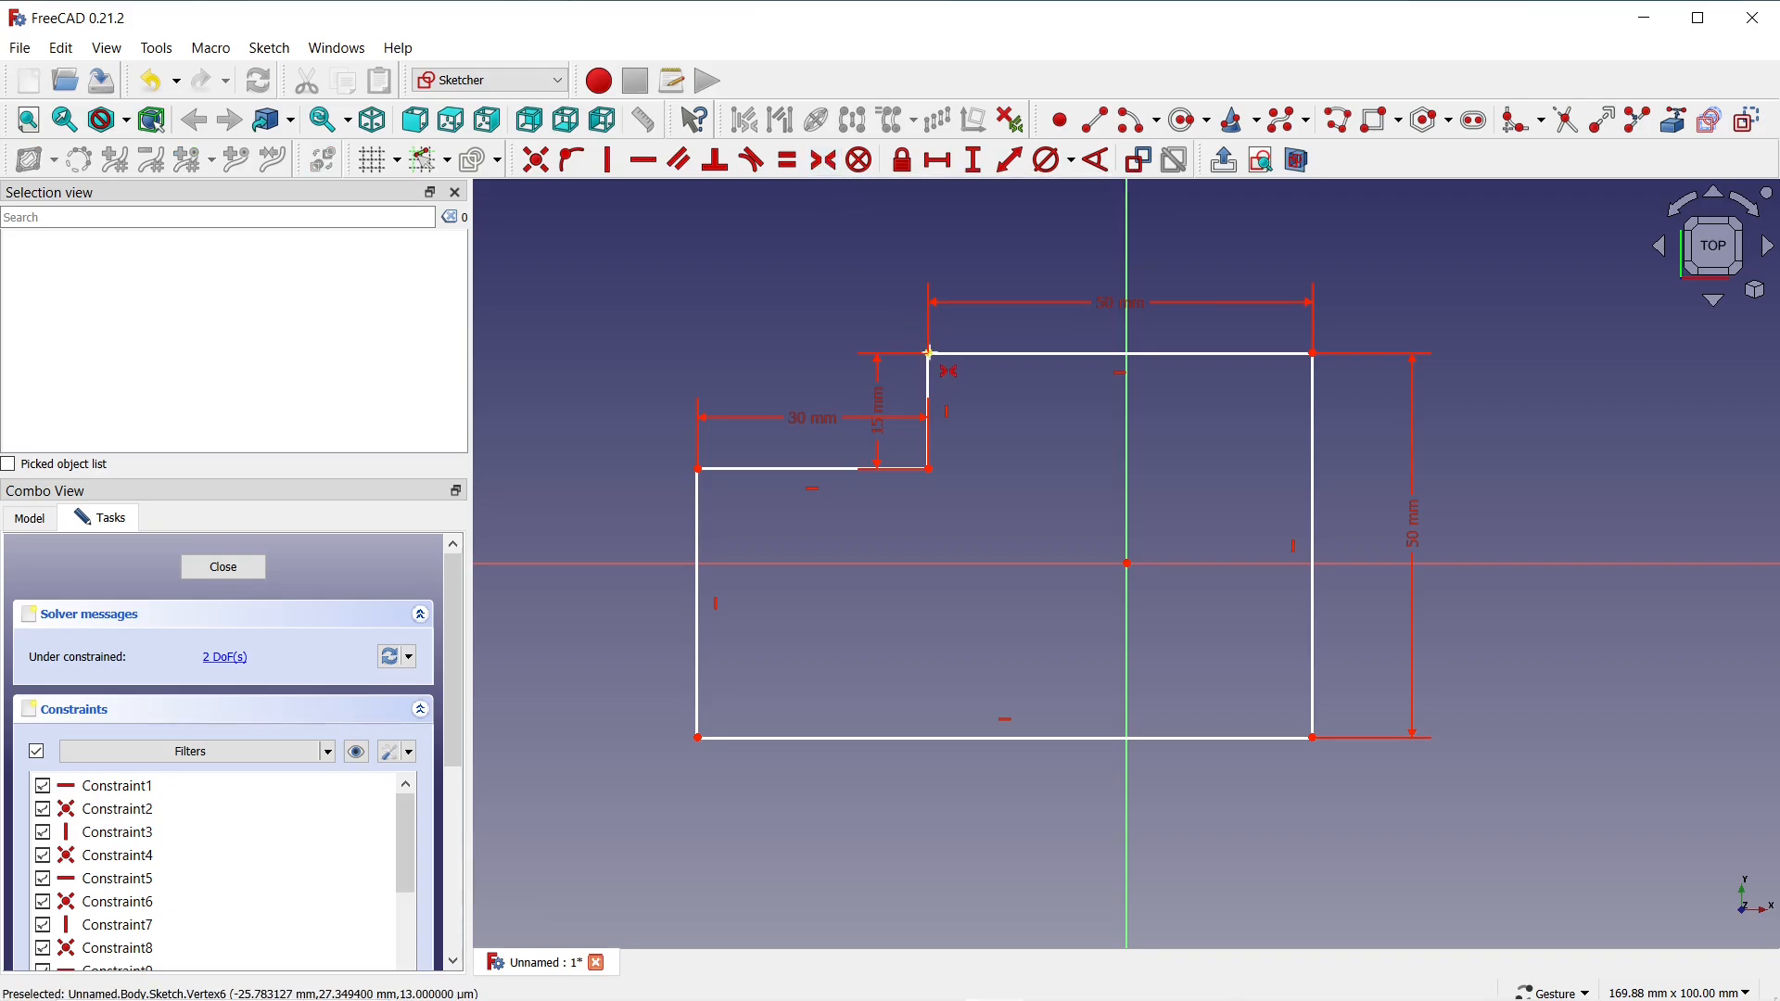
pyautogui.click(928, 353)
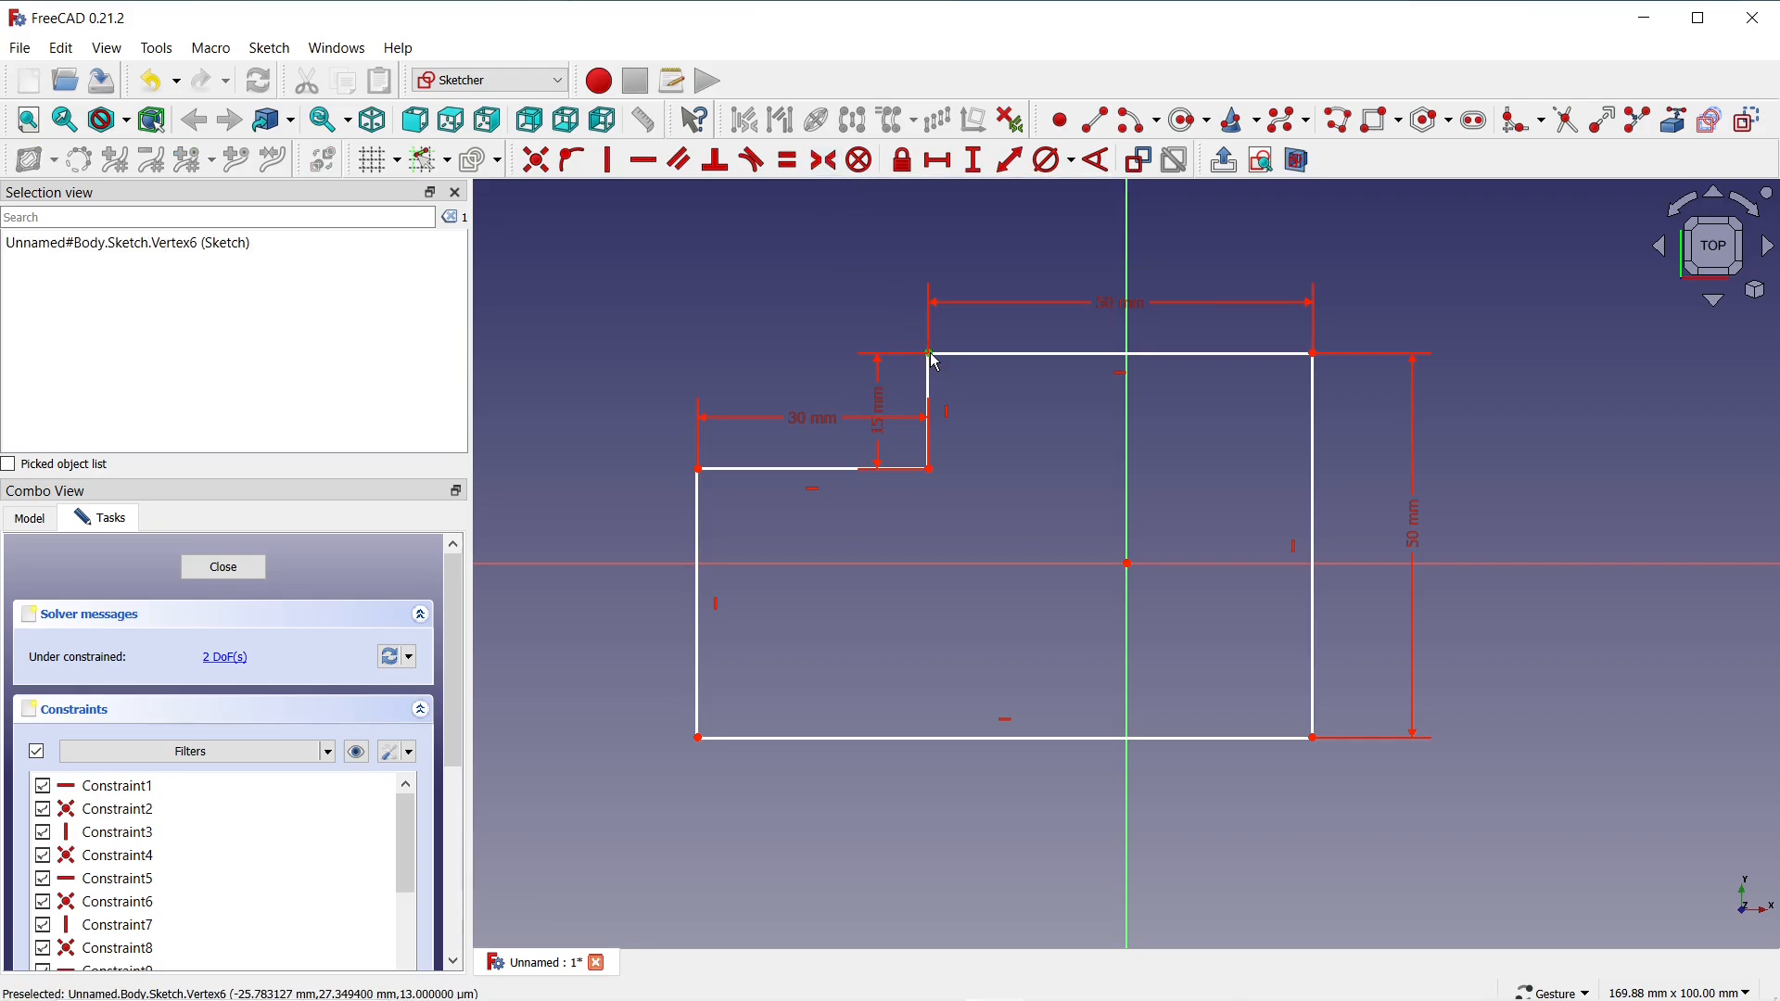
pyautogui.click(1313, 739)
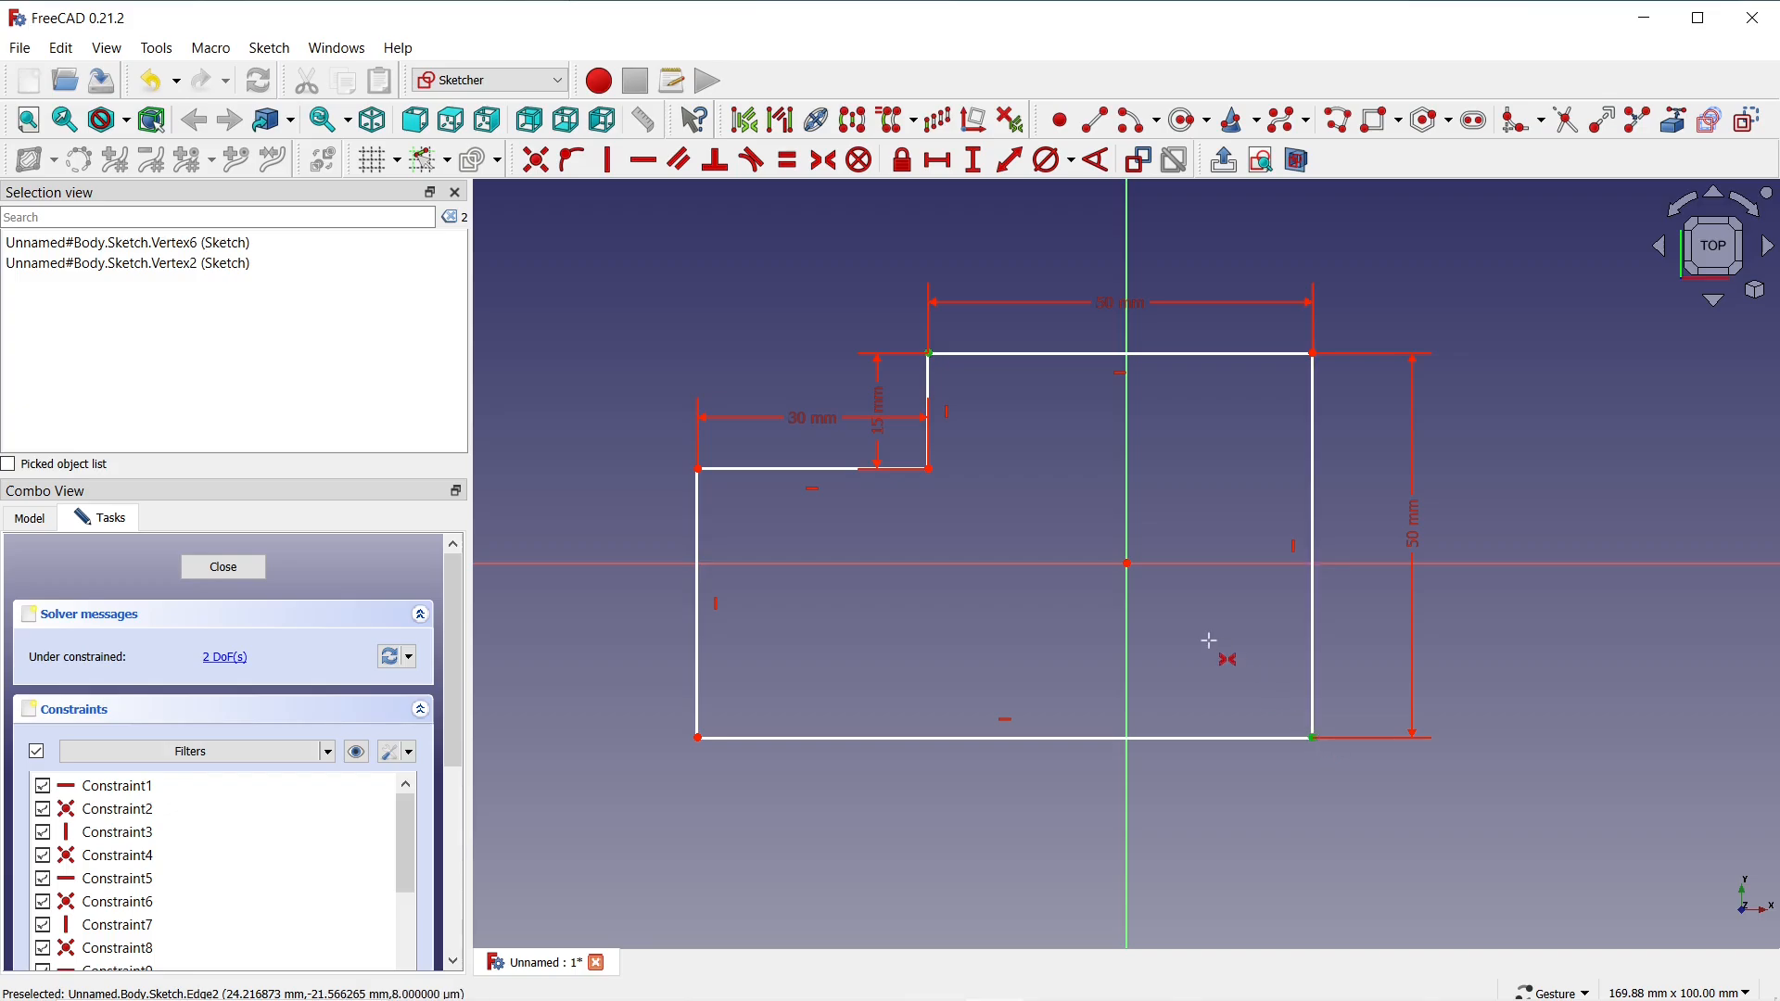
pyautogui.click(1129, 564)
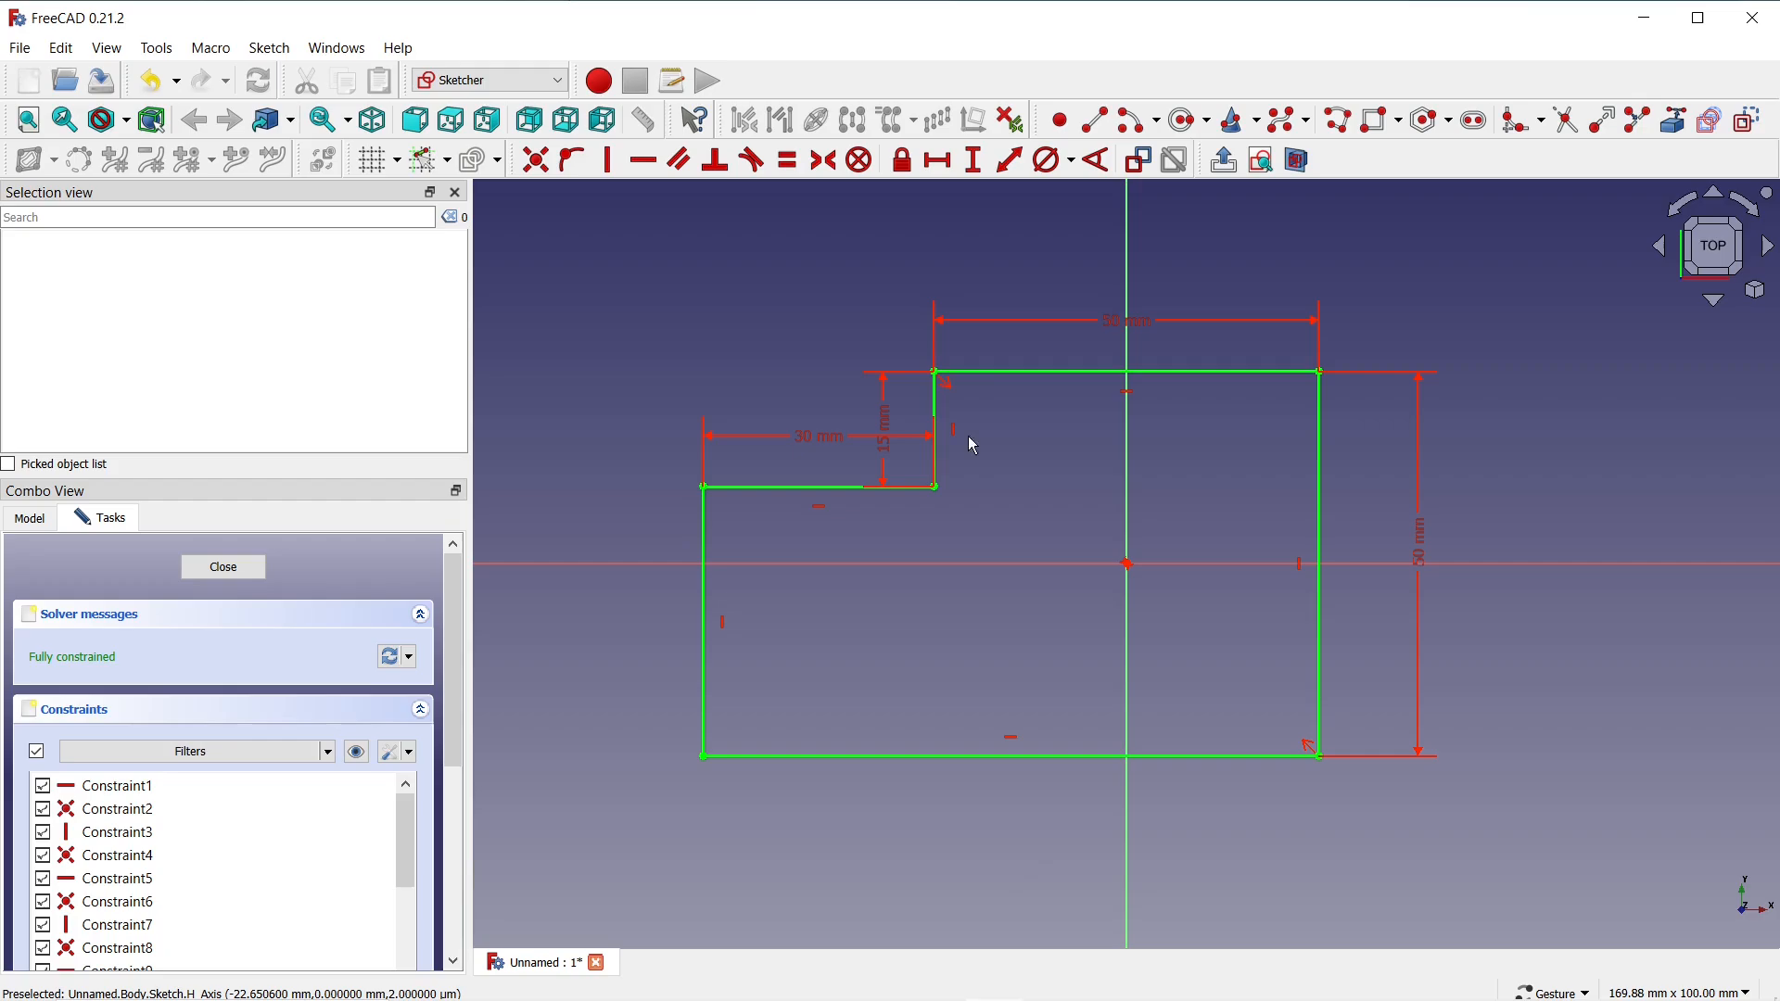
# Sketch a circle about 31.5 mm in diameter centred on the origin
pyautogui.click(1191, 121)
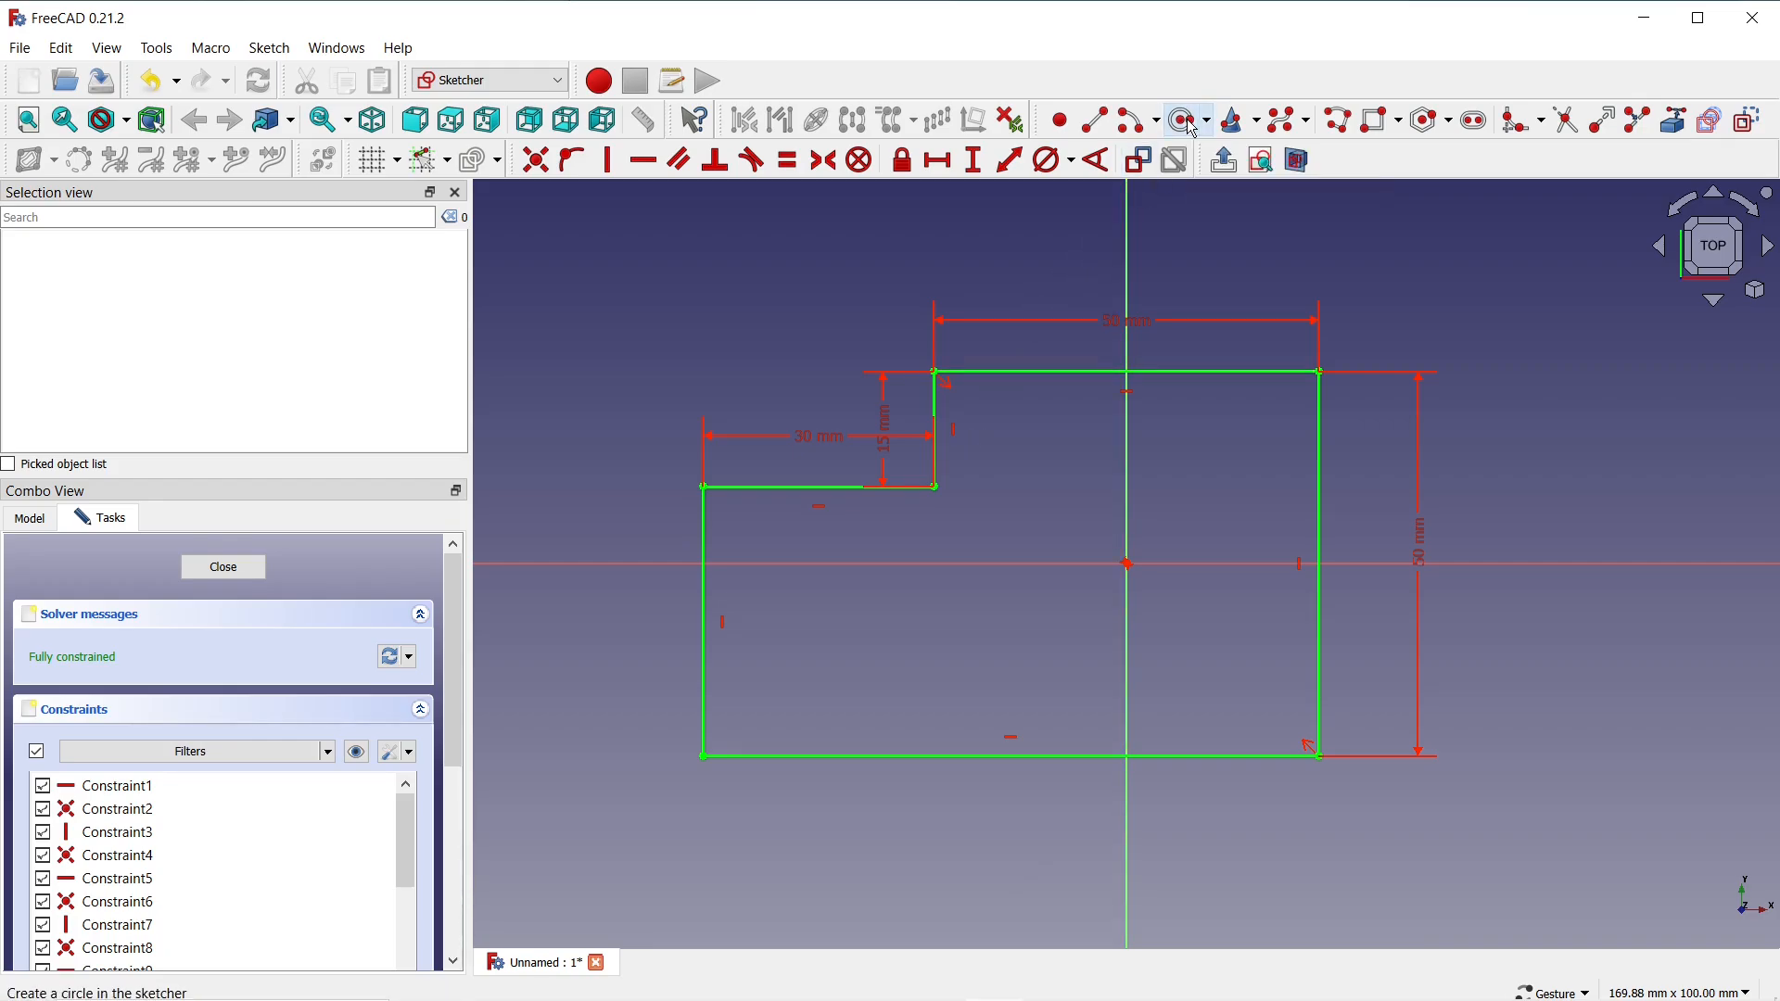
pyautogui.click(1126, 563)
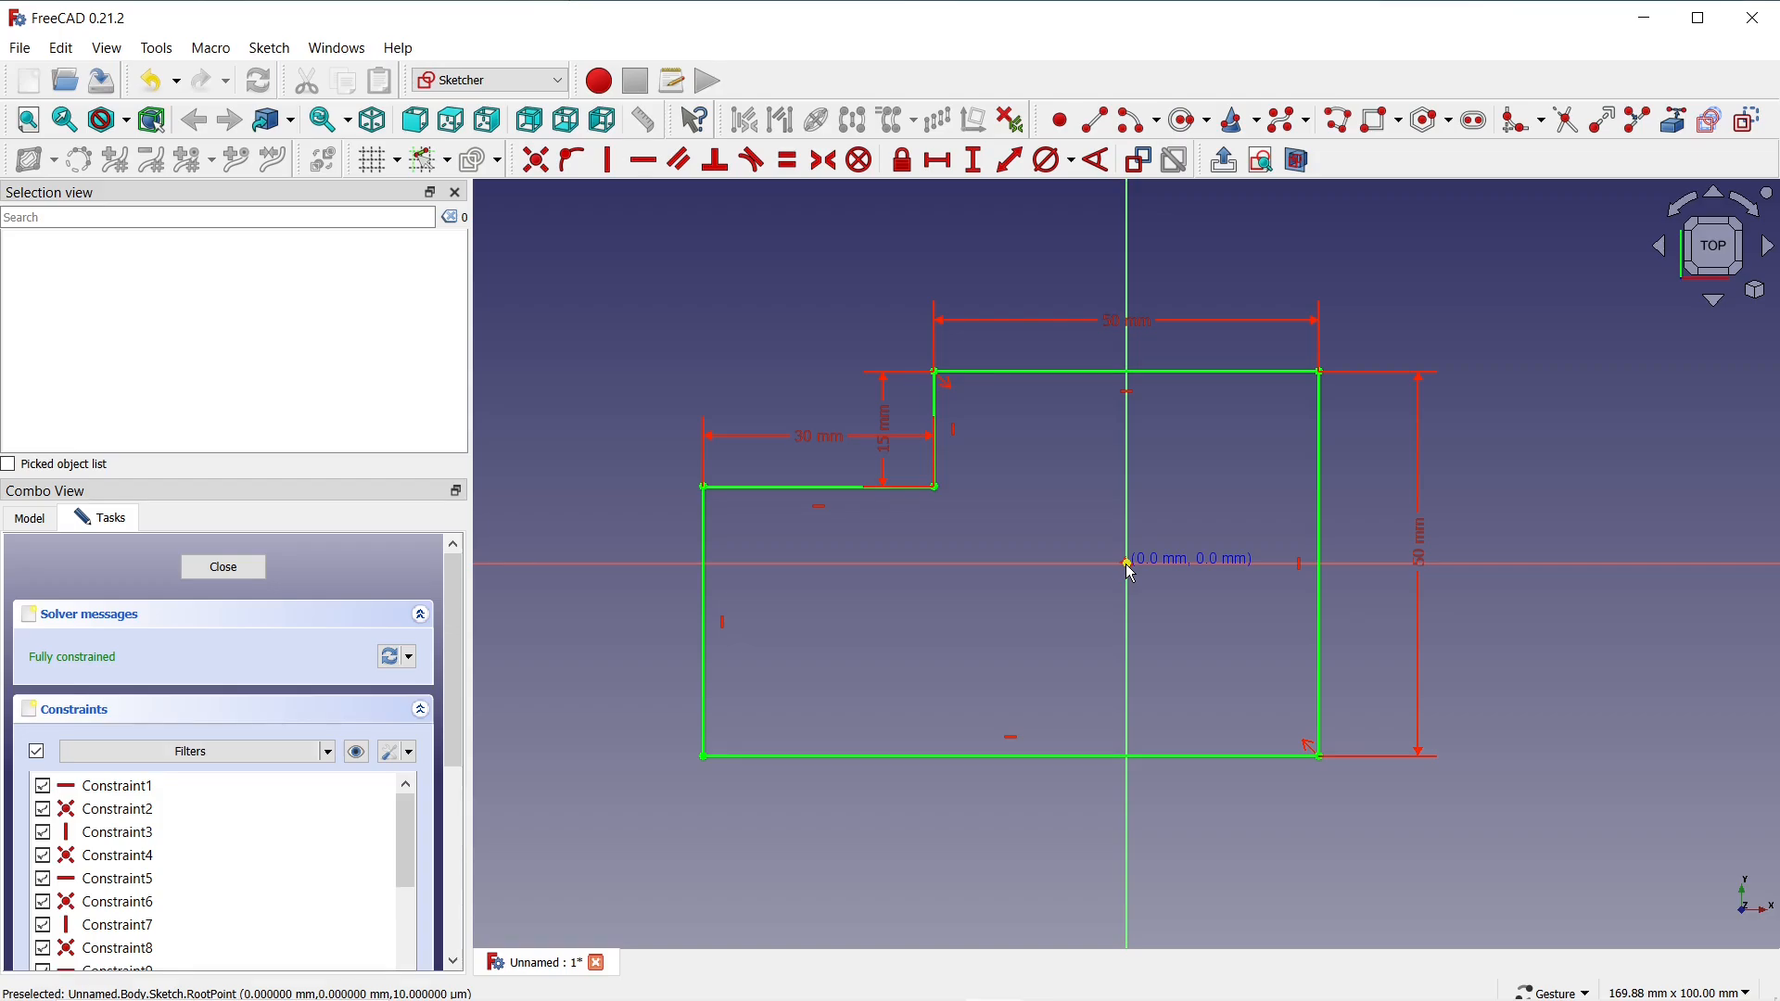
pyautogui.click(1192, 667)
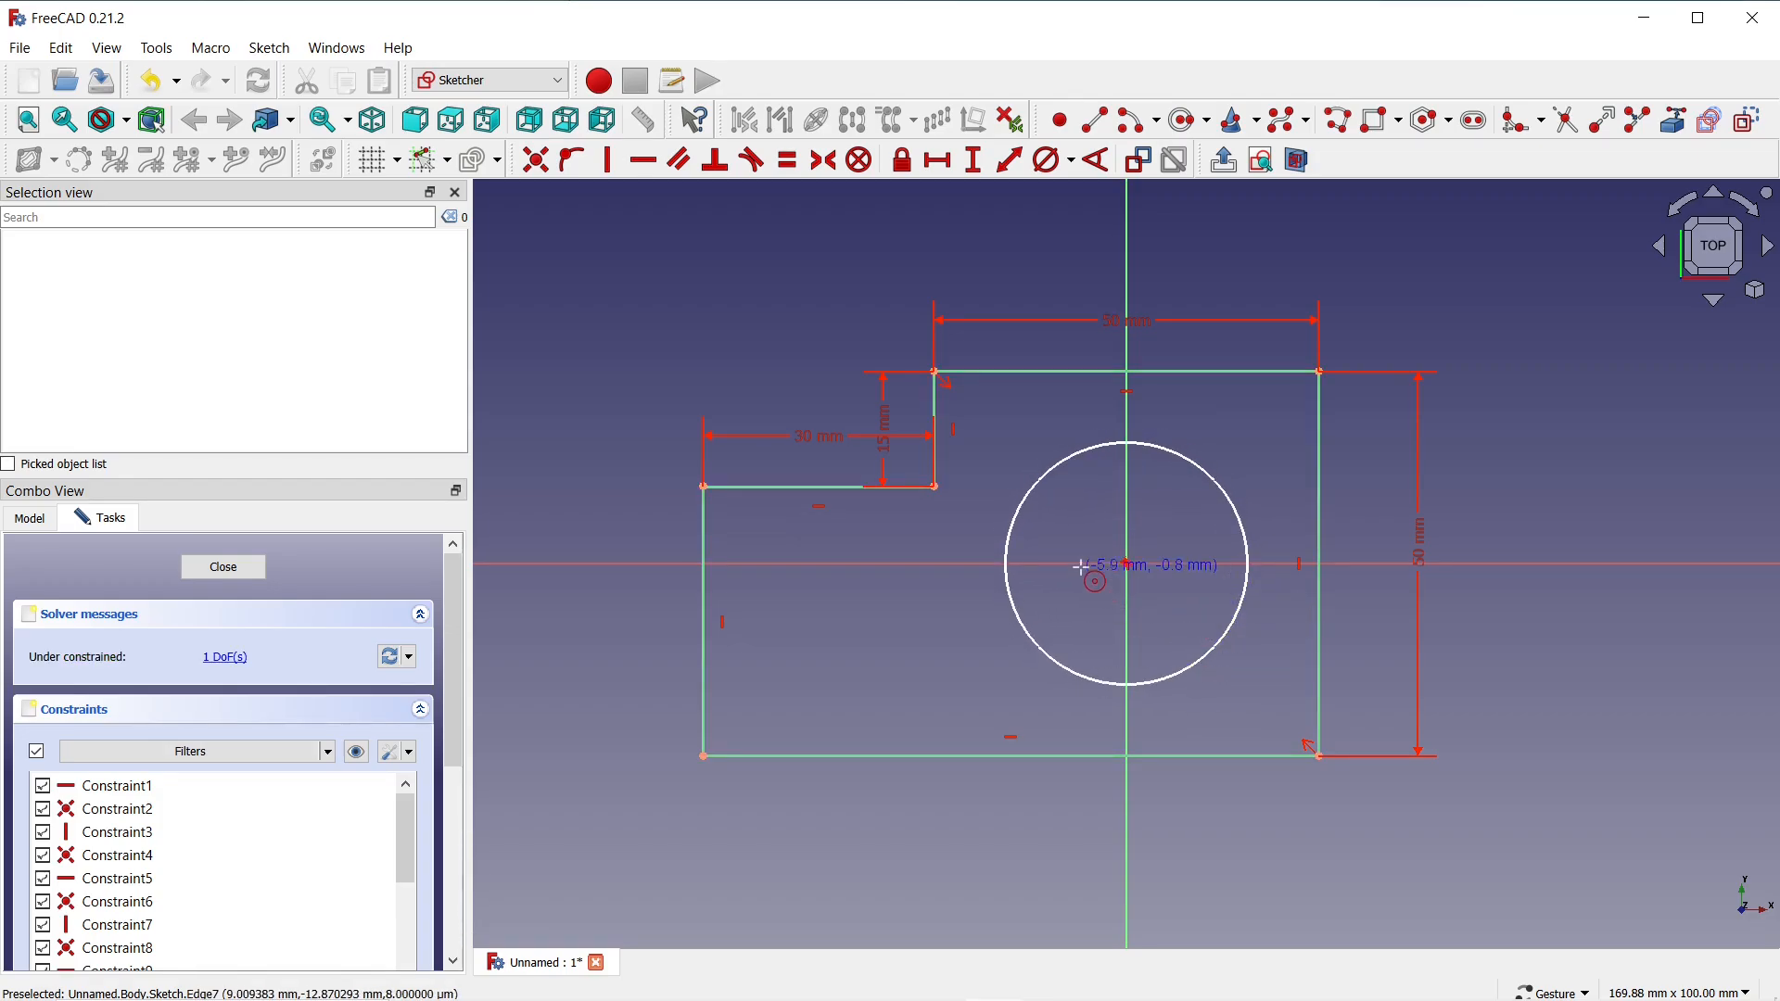
# Constrain the circle's diameter to 30 mm and finish the sketch
pyautogui.click(1054, 161)
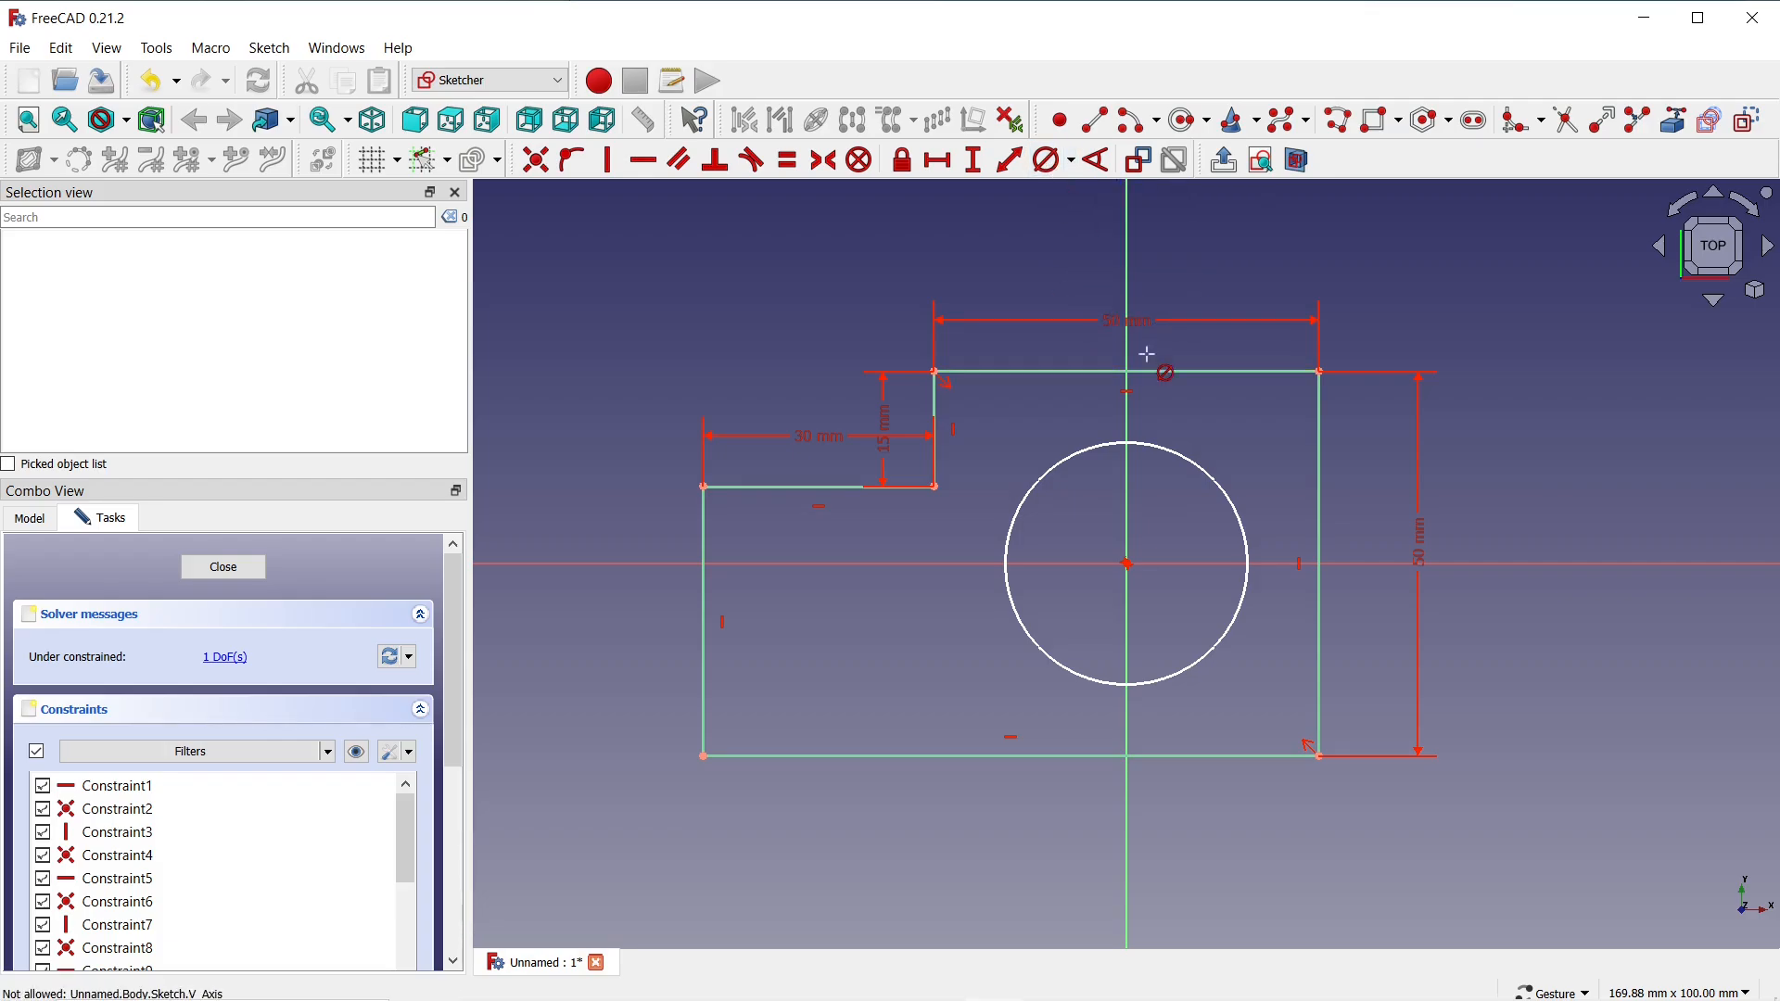
pyautogui.click(1176, 457)
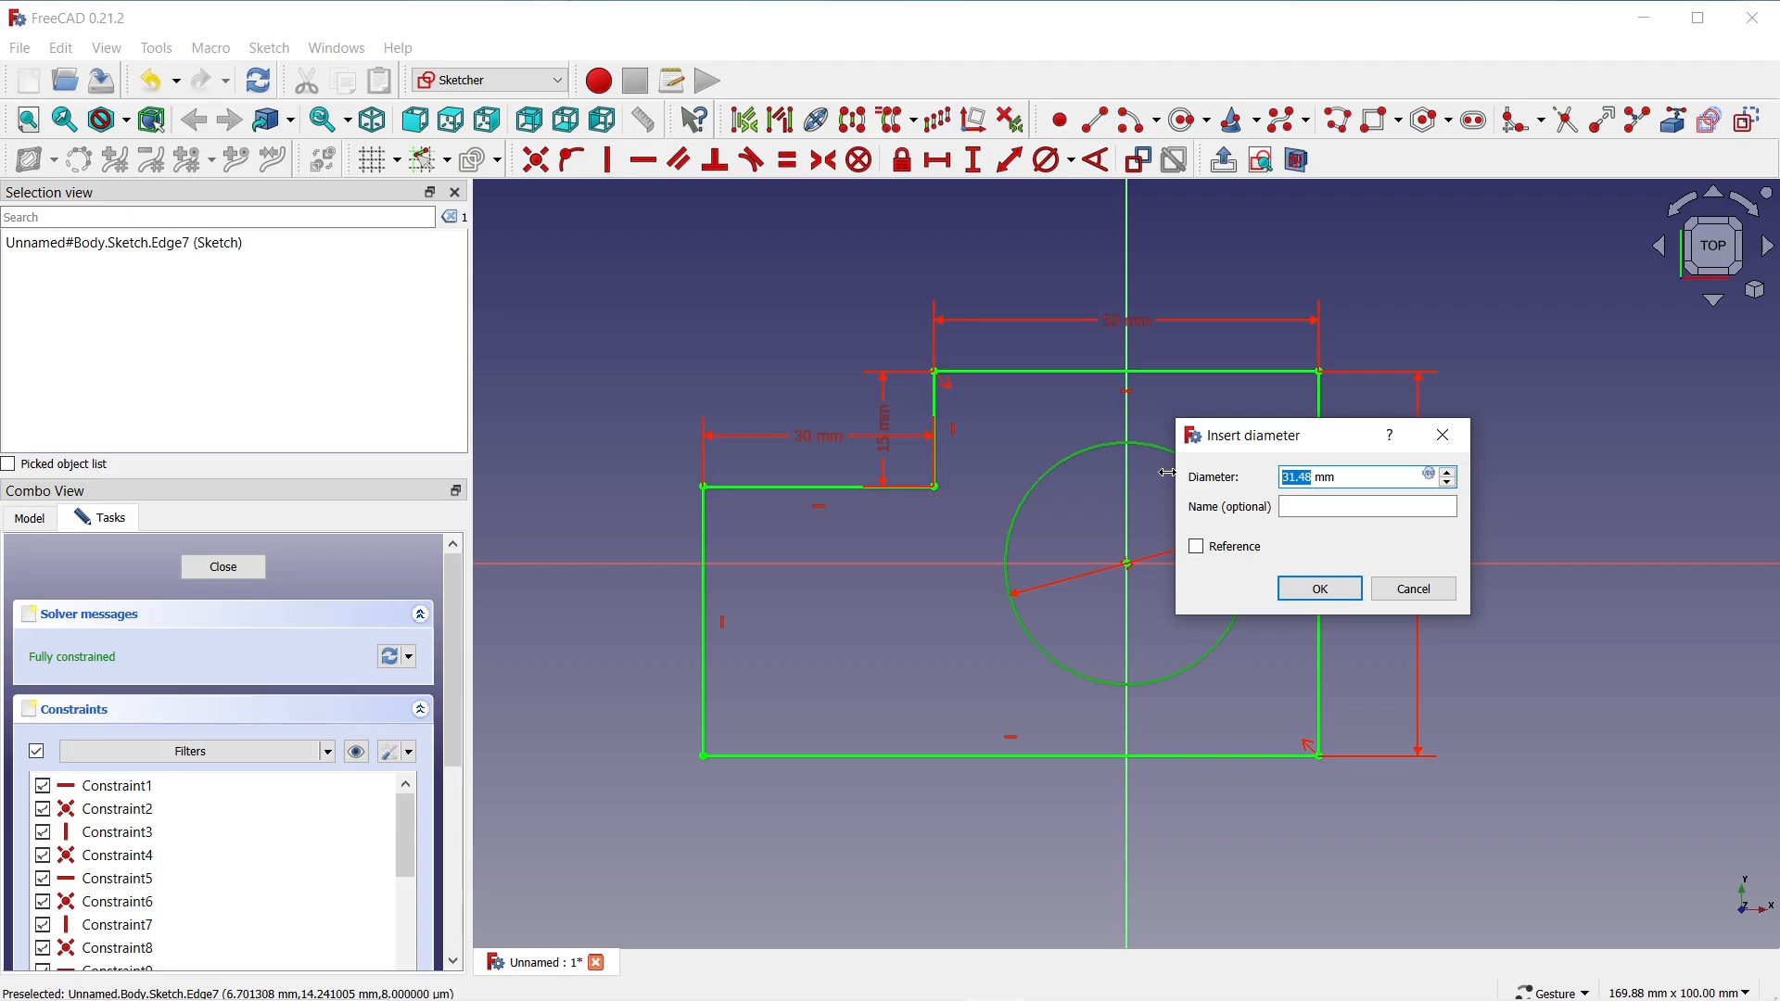
pyautogui.write('30')
pyautogui.click(1307, 593)
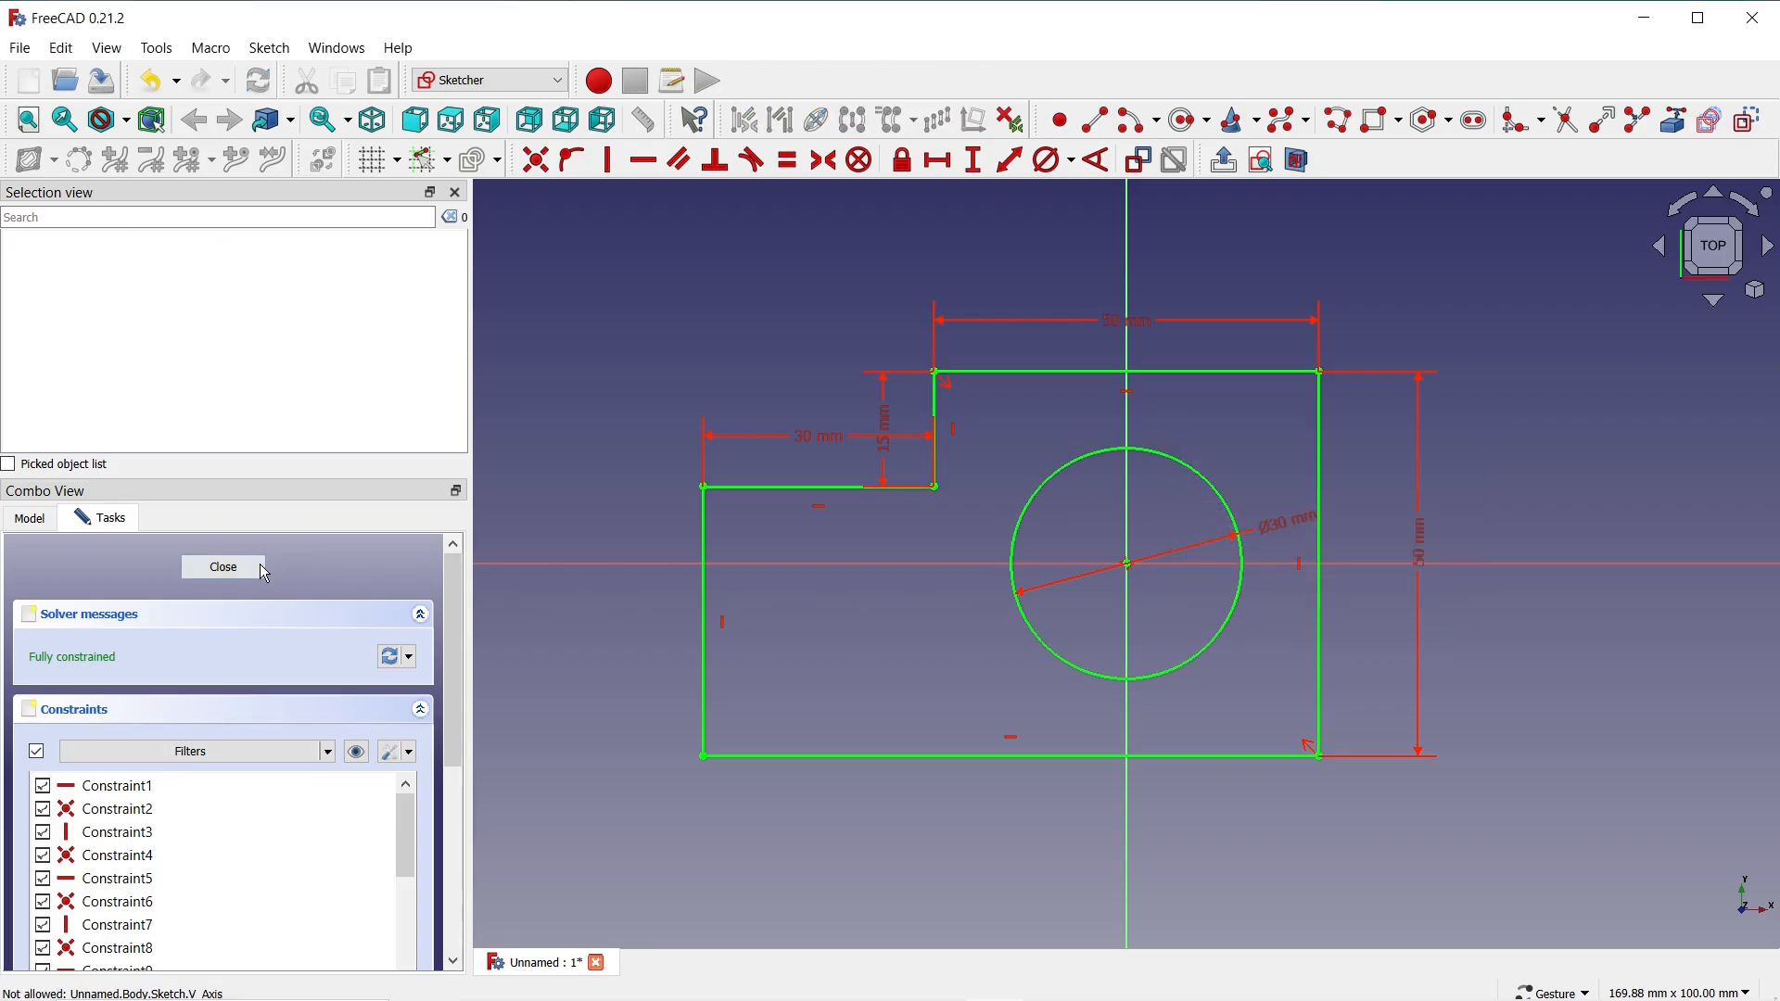
pyautogui.click(223, 567)
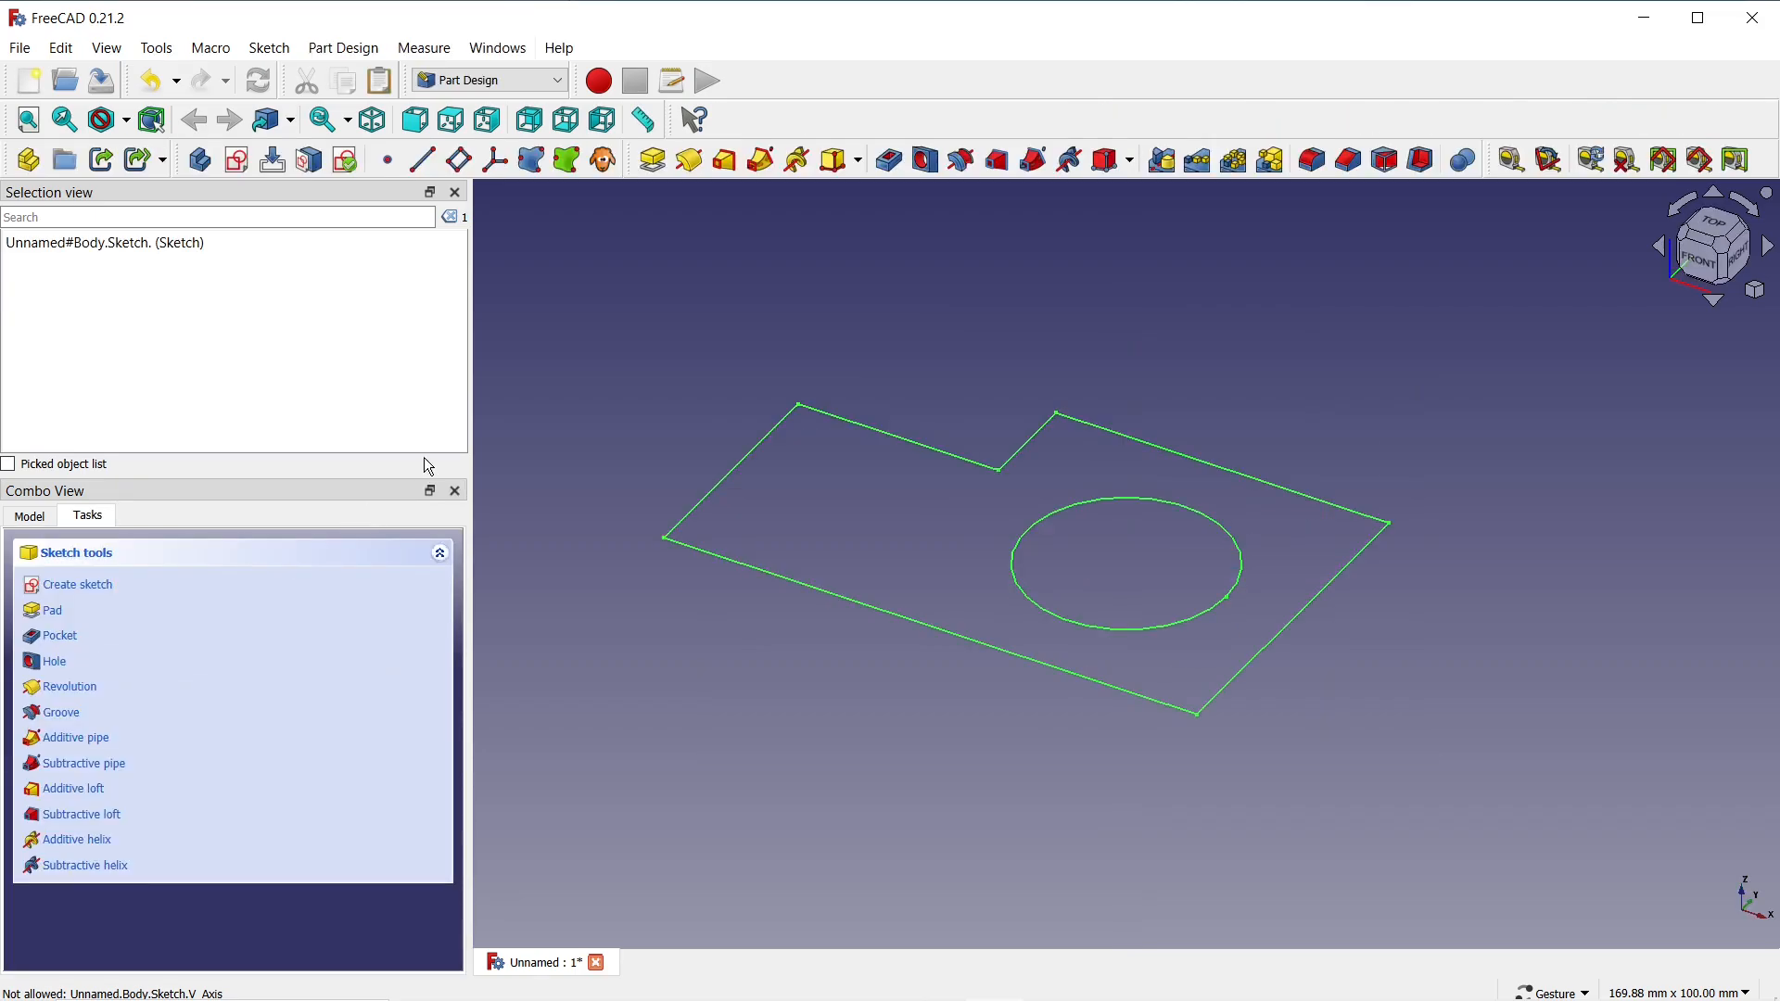
# Pad the notched profile sketch to a length of 30 mm
pyautogui.click(650, 169)
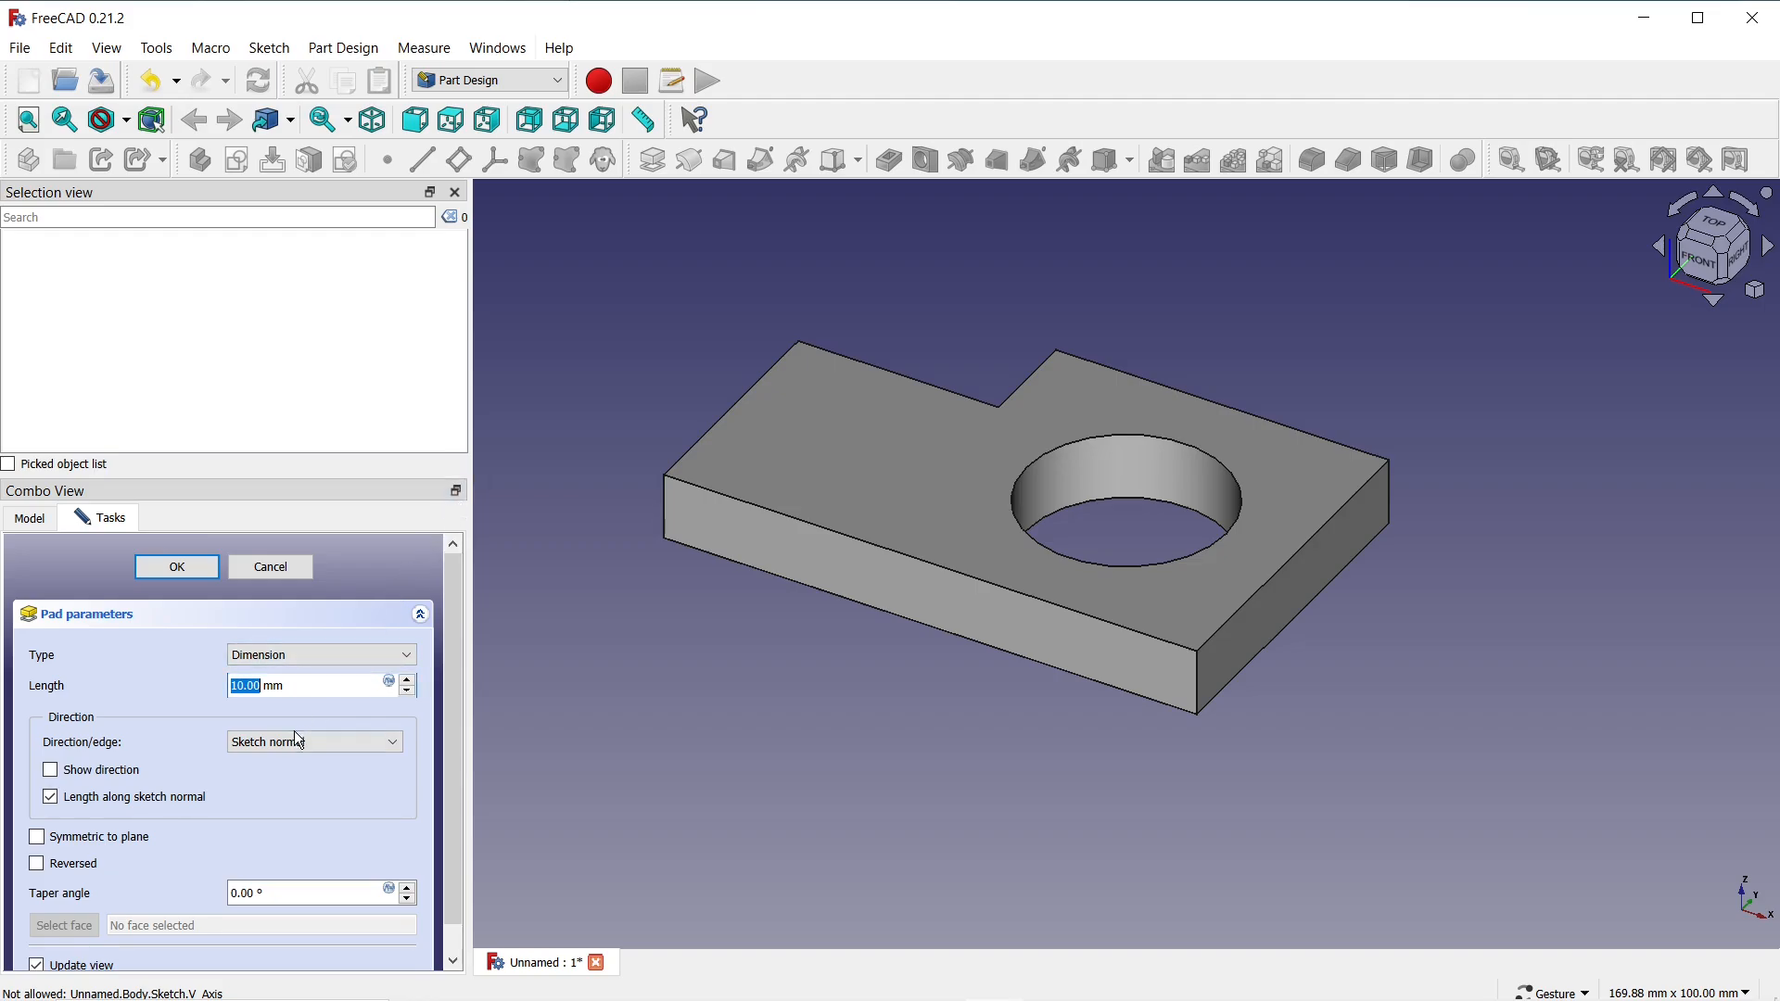
pyautogui.write('30')
pyautogui.click(198, 569)
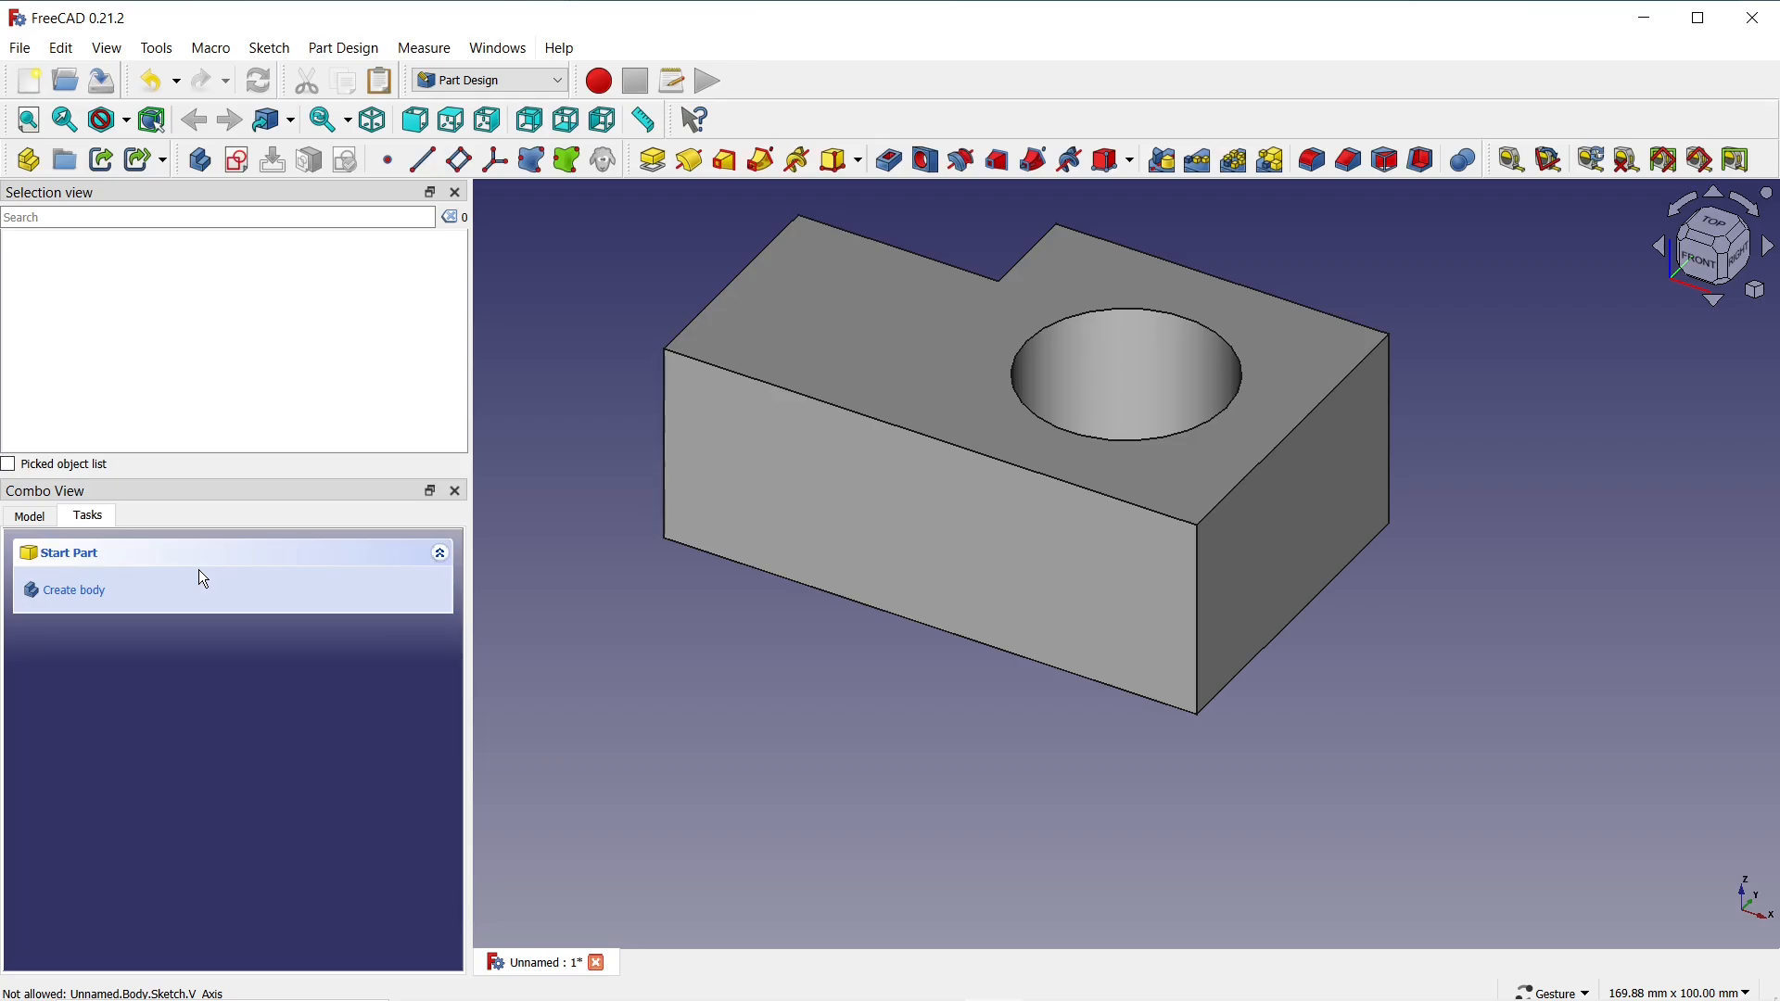
# Fillet the bottom edge of the narrow end face with an 8 mm radius
pyautogui.moveTo(739, 723); pyautogui.dragTo(953, 596)
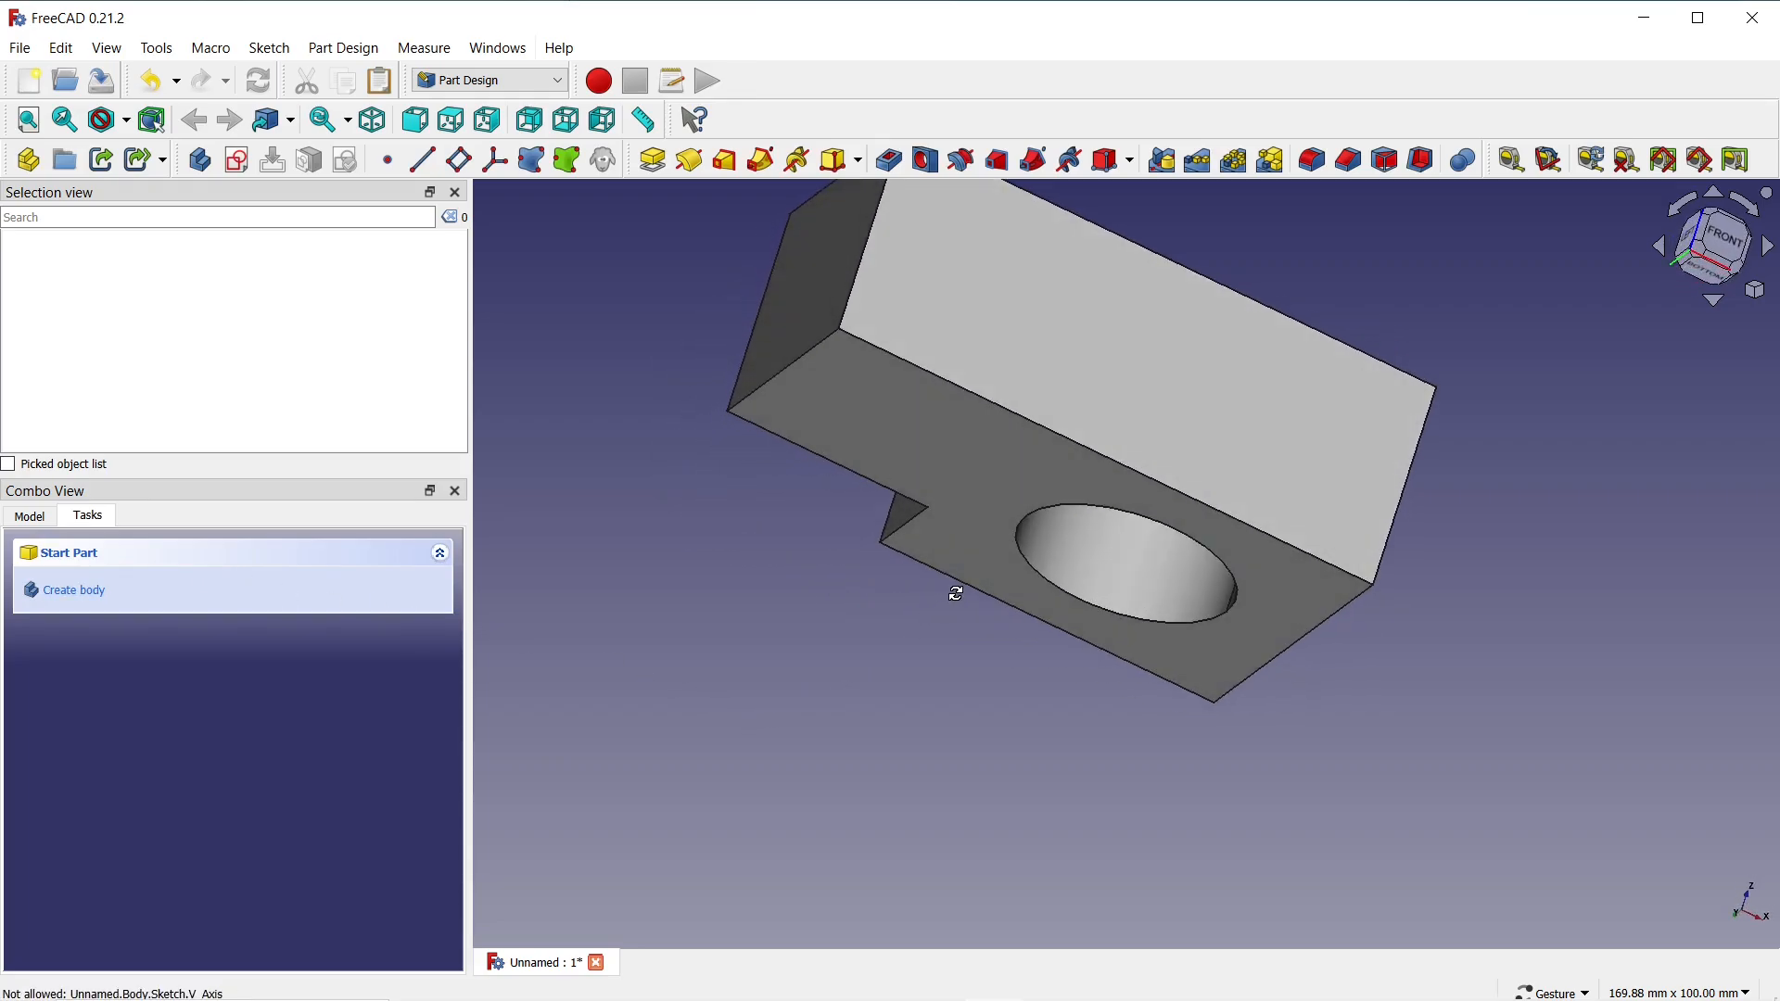
pyautogui.click(816, 345)
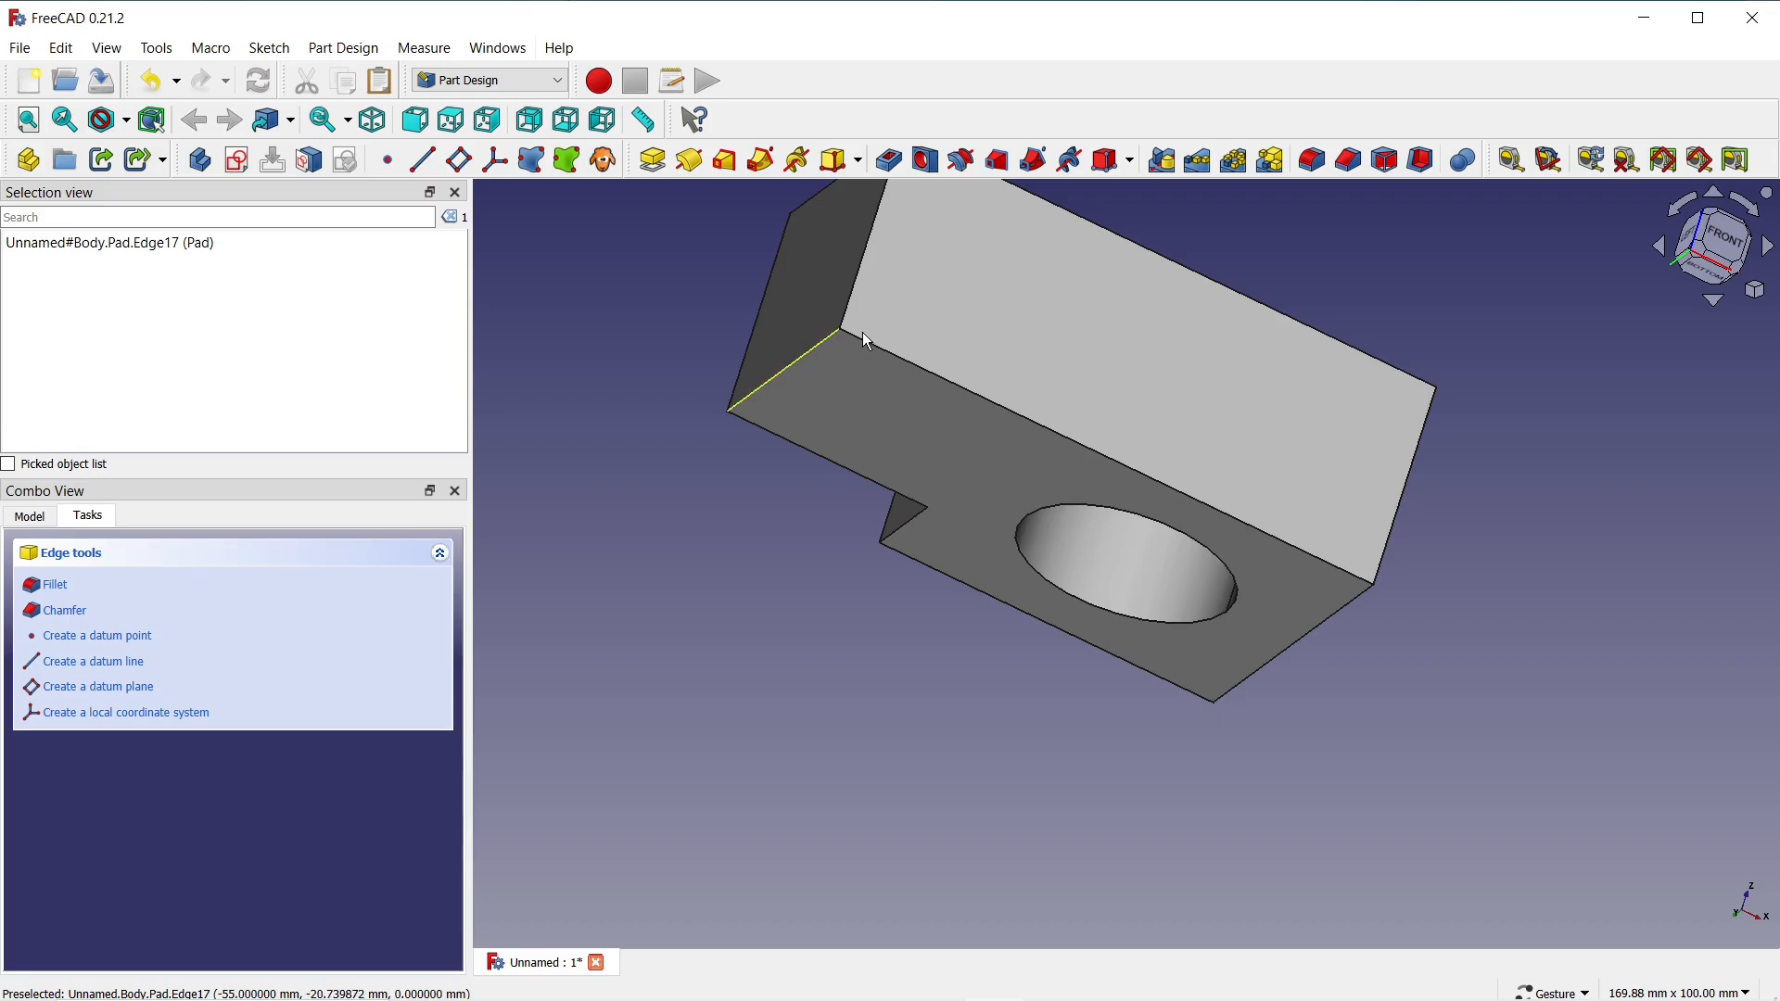
pyautogui.click(1312, 160)
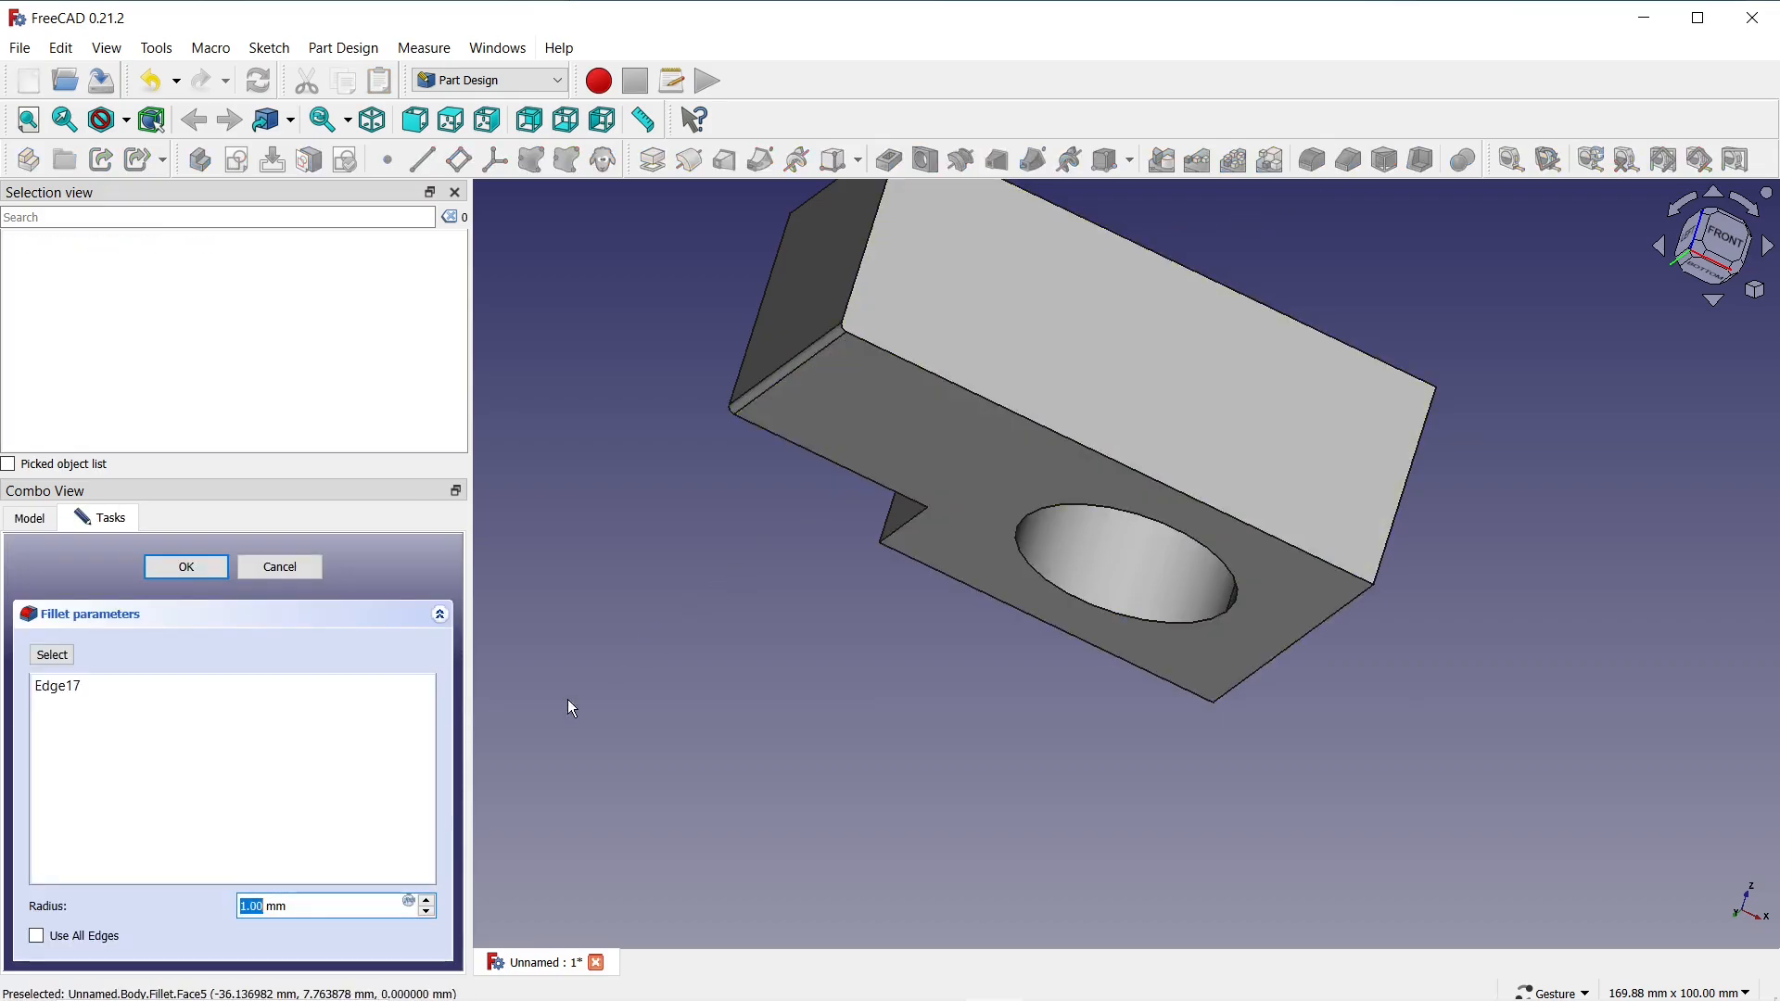
pyautogui.scroll(4, 426, 901)
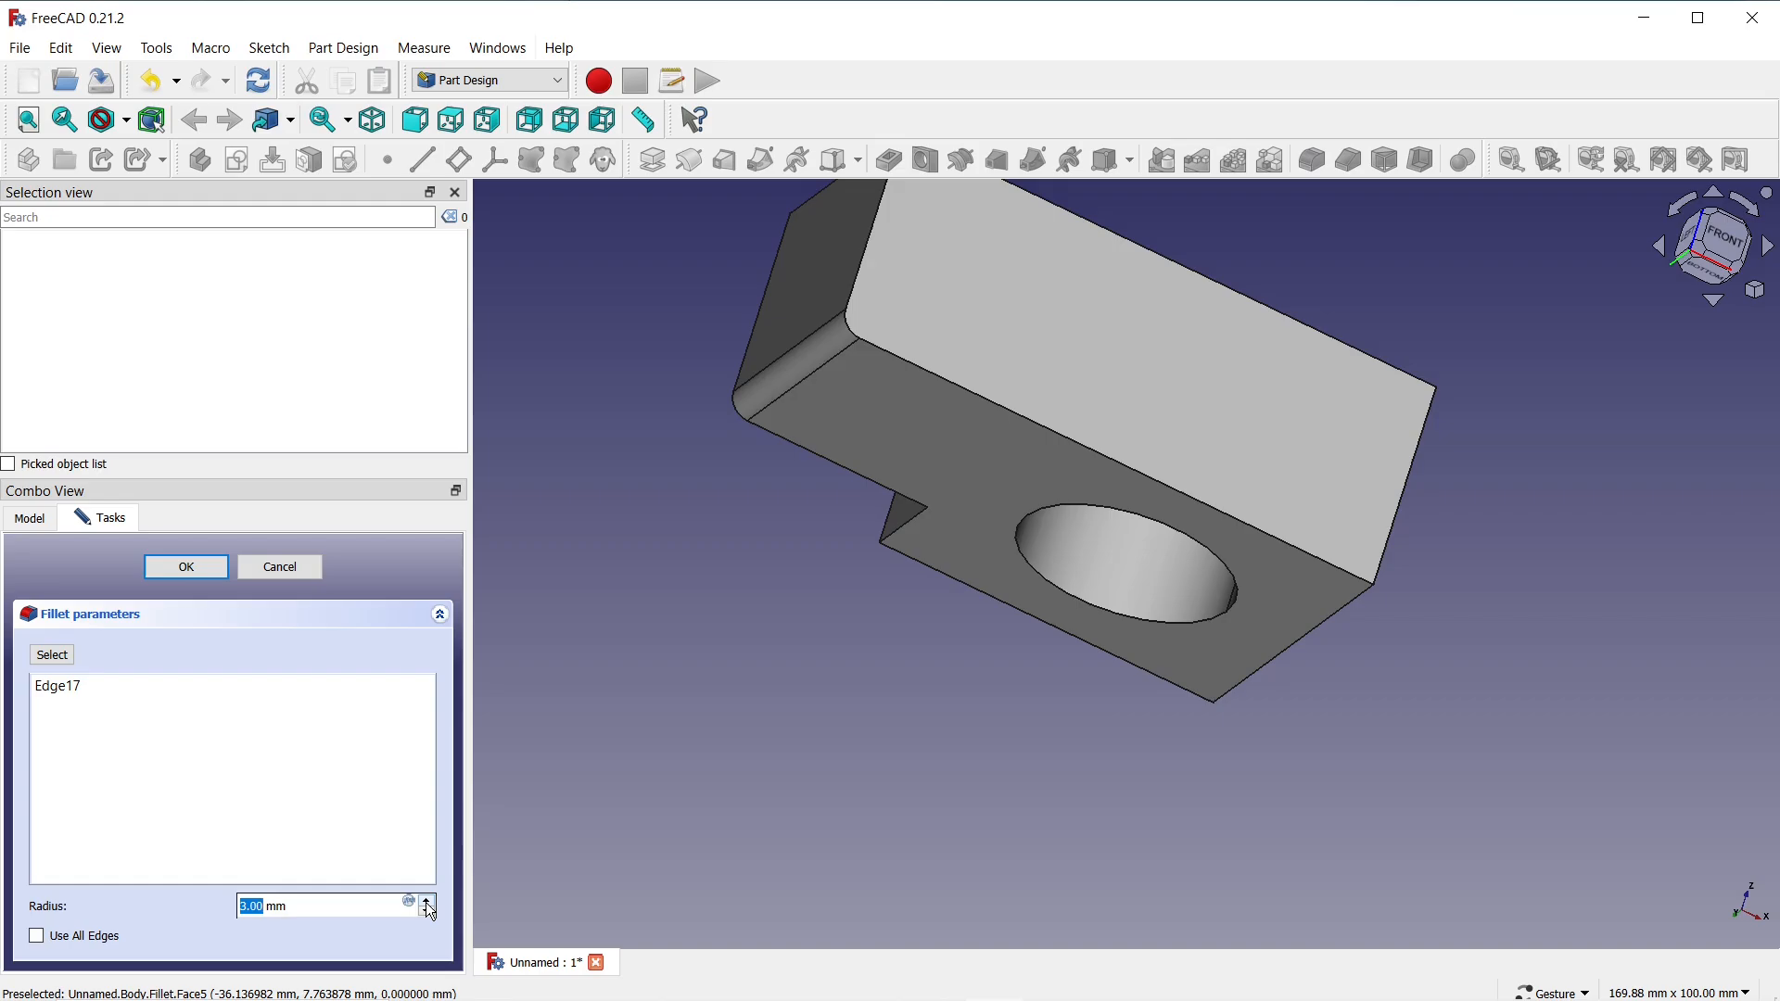
pyautogui.scroll(1, 428, 906)
pyautogui.scroll(1, 425, 903)
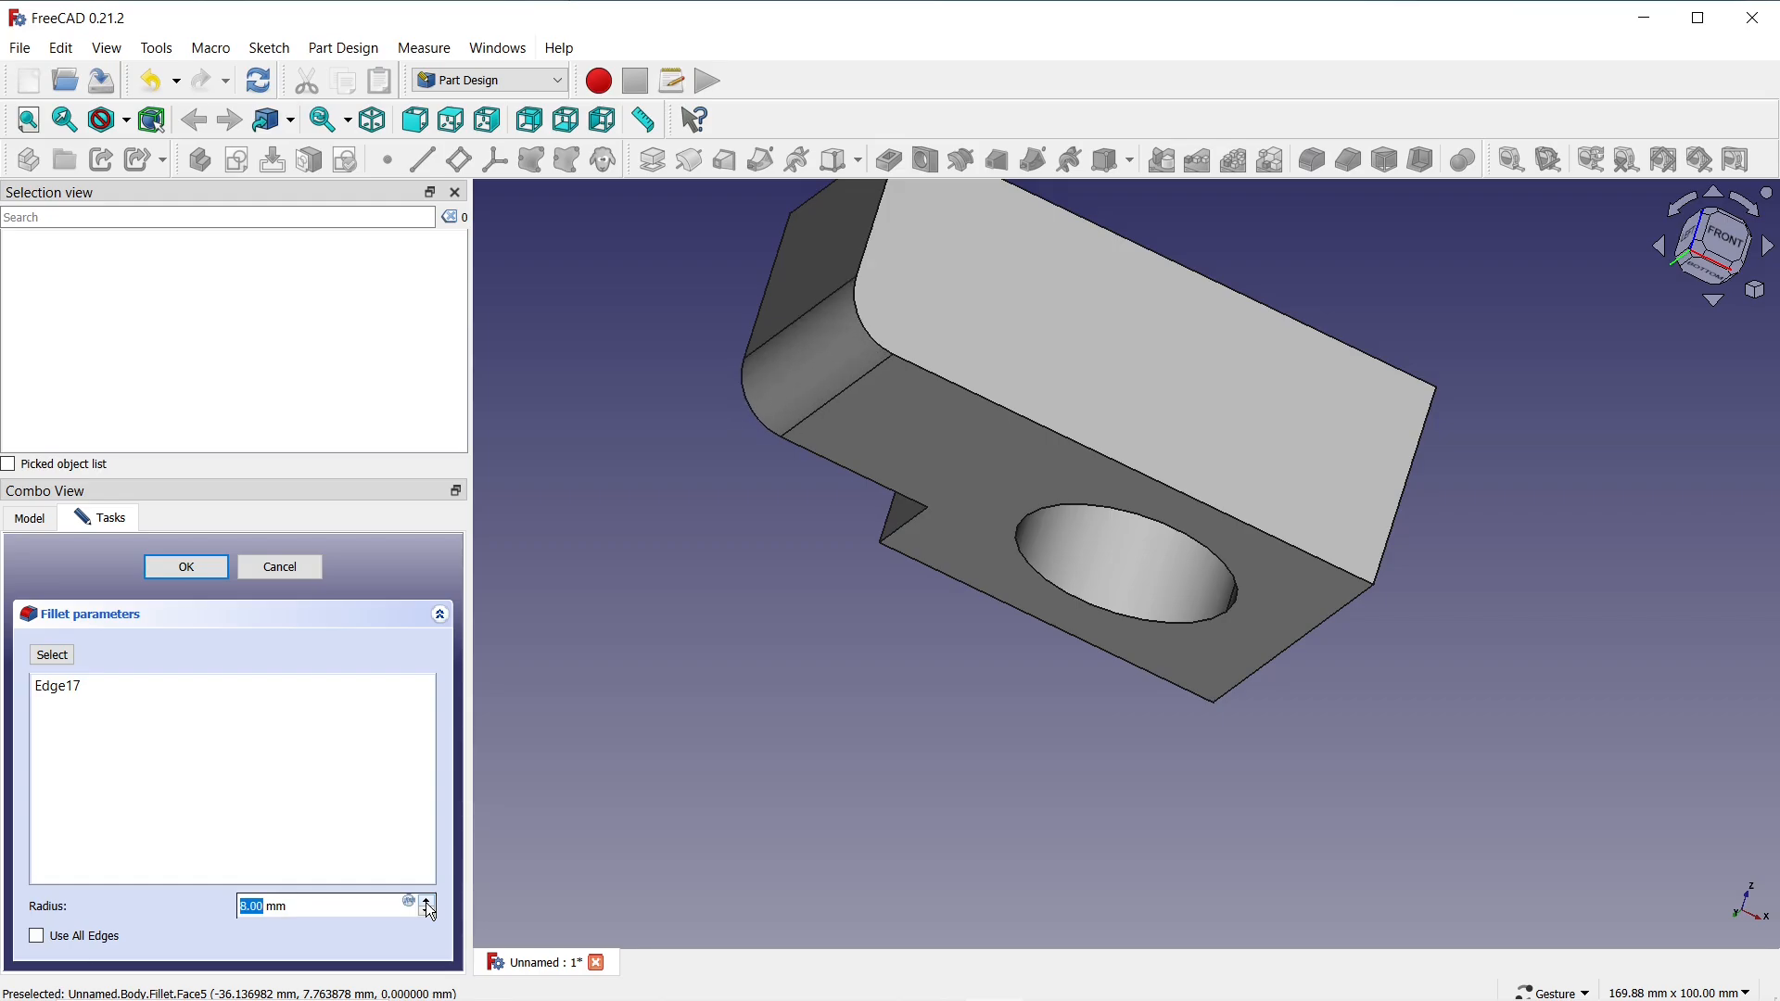
pyautogui.click(206, 565)
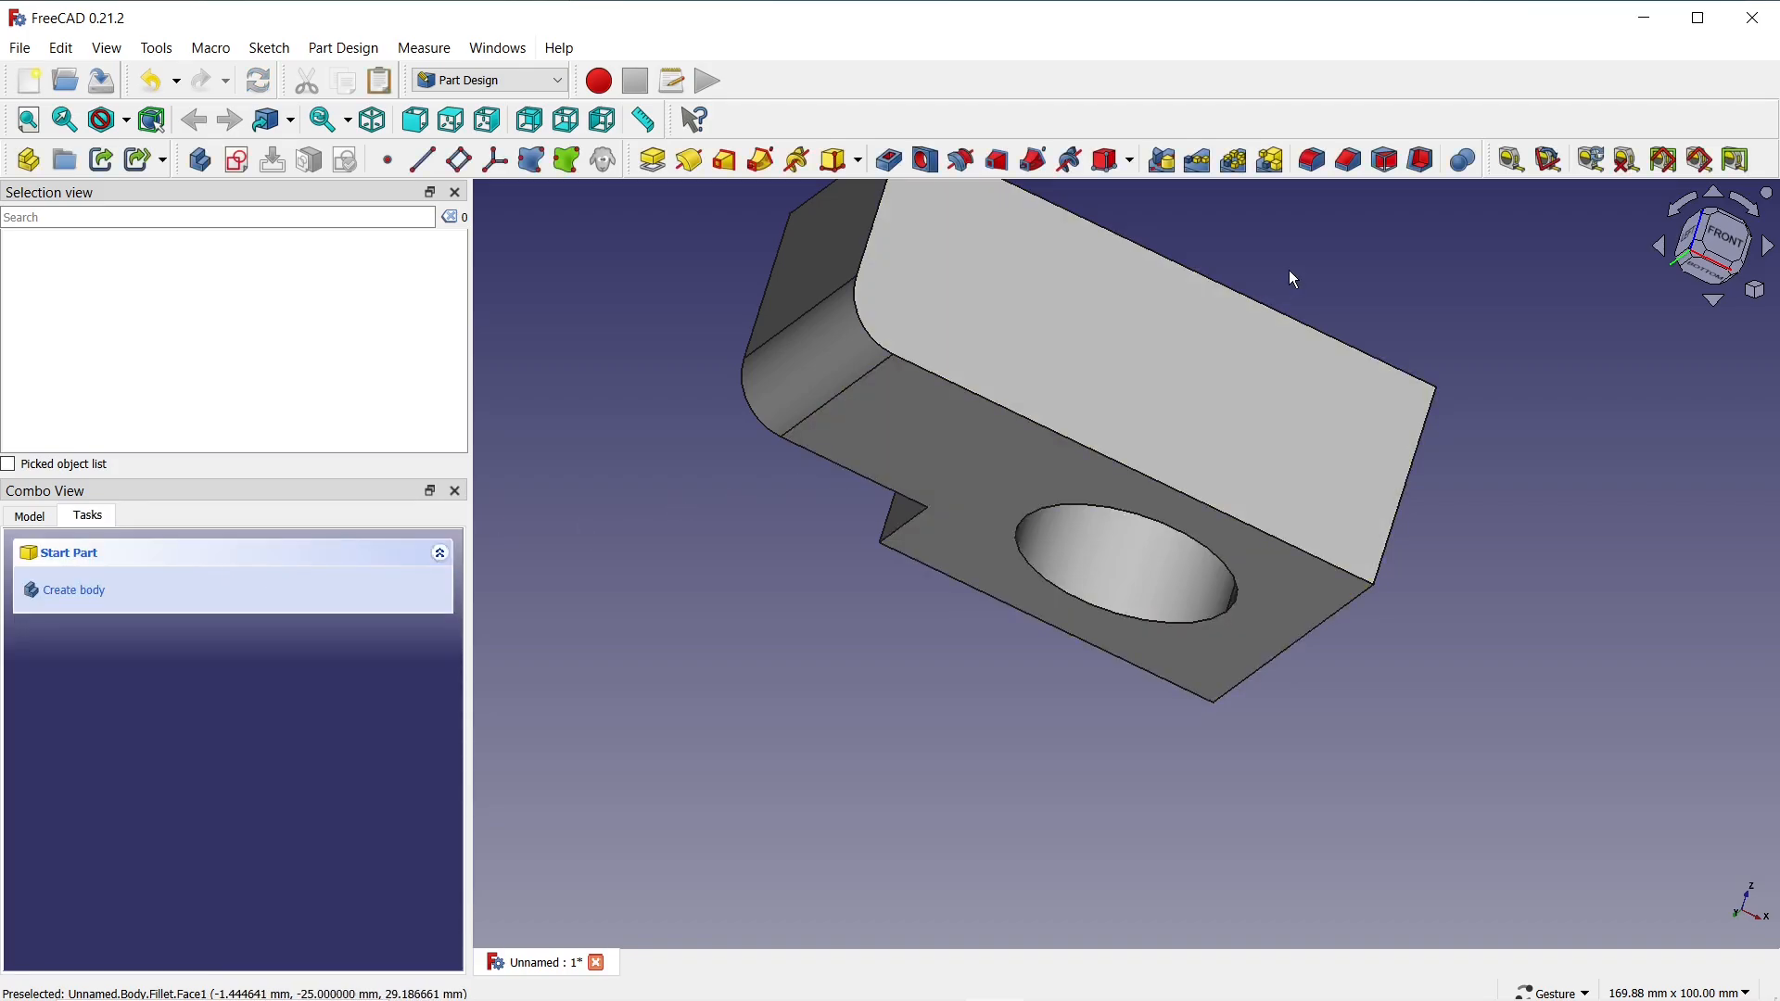
# Start a Thickness operation and pick the top, front, right and wide rear faces as the faces to remove
pyautogui.moveTo(1299, 265); pyautogui.dragTo(1196, 405)
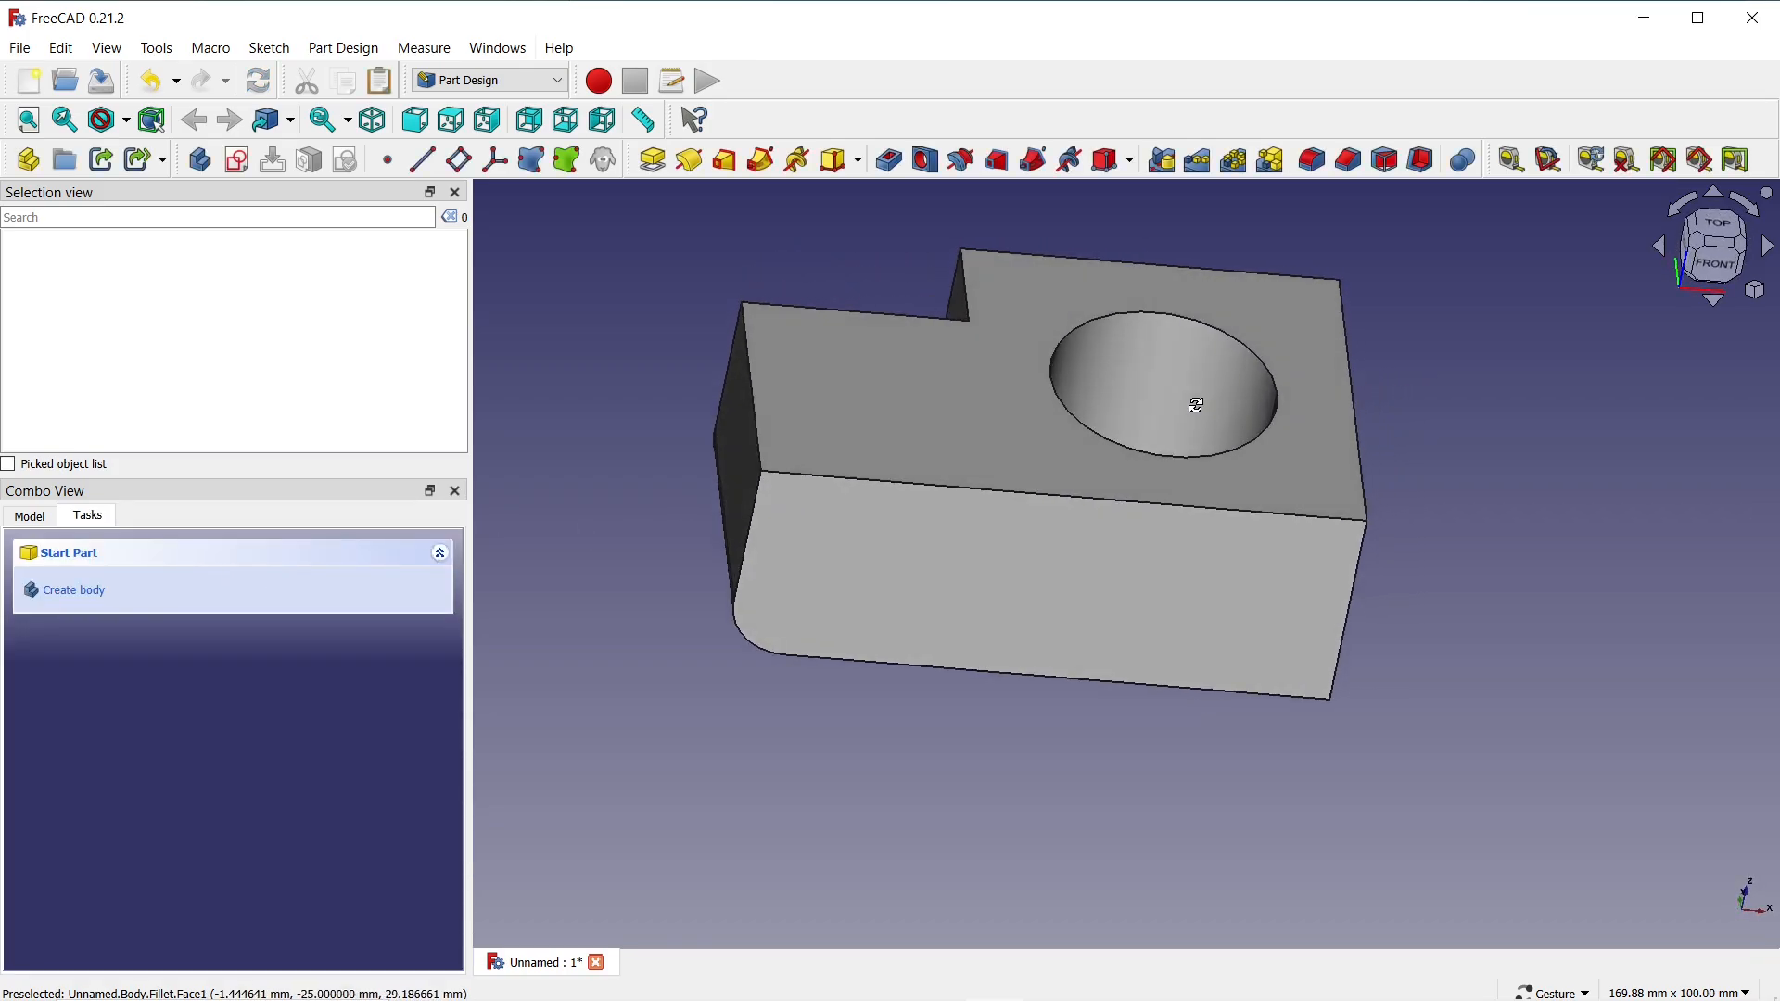
pyautogui.press('2')
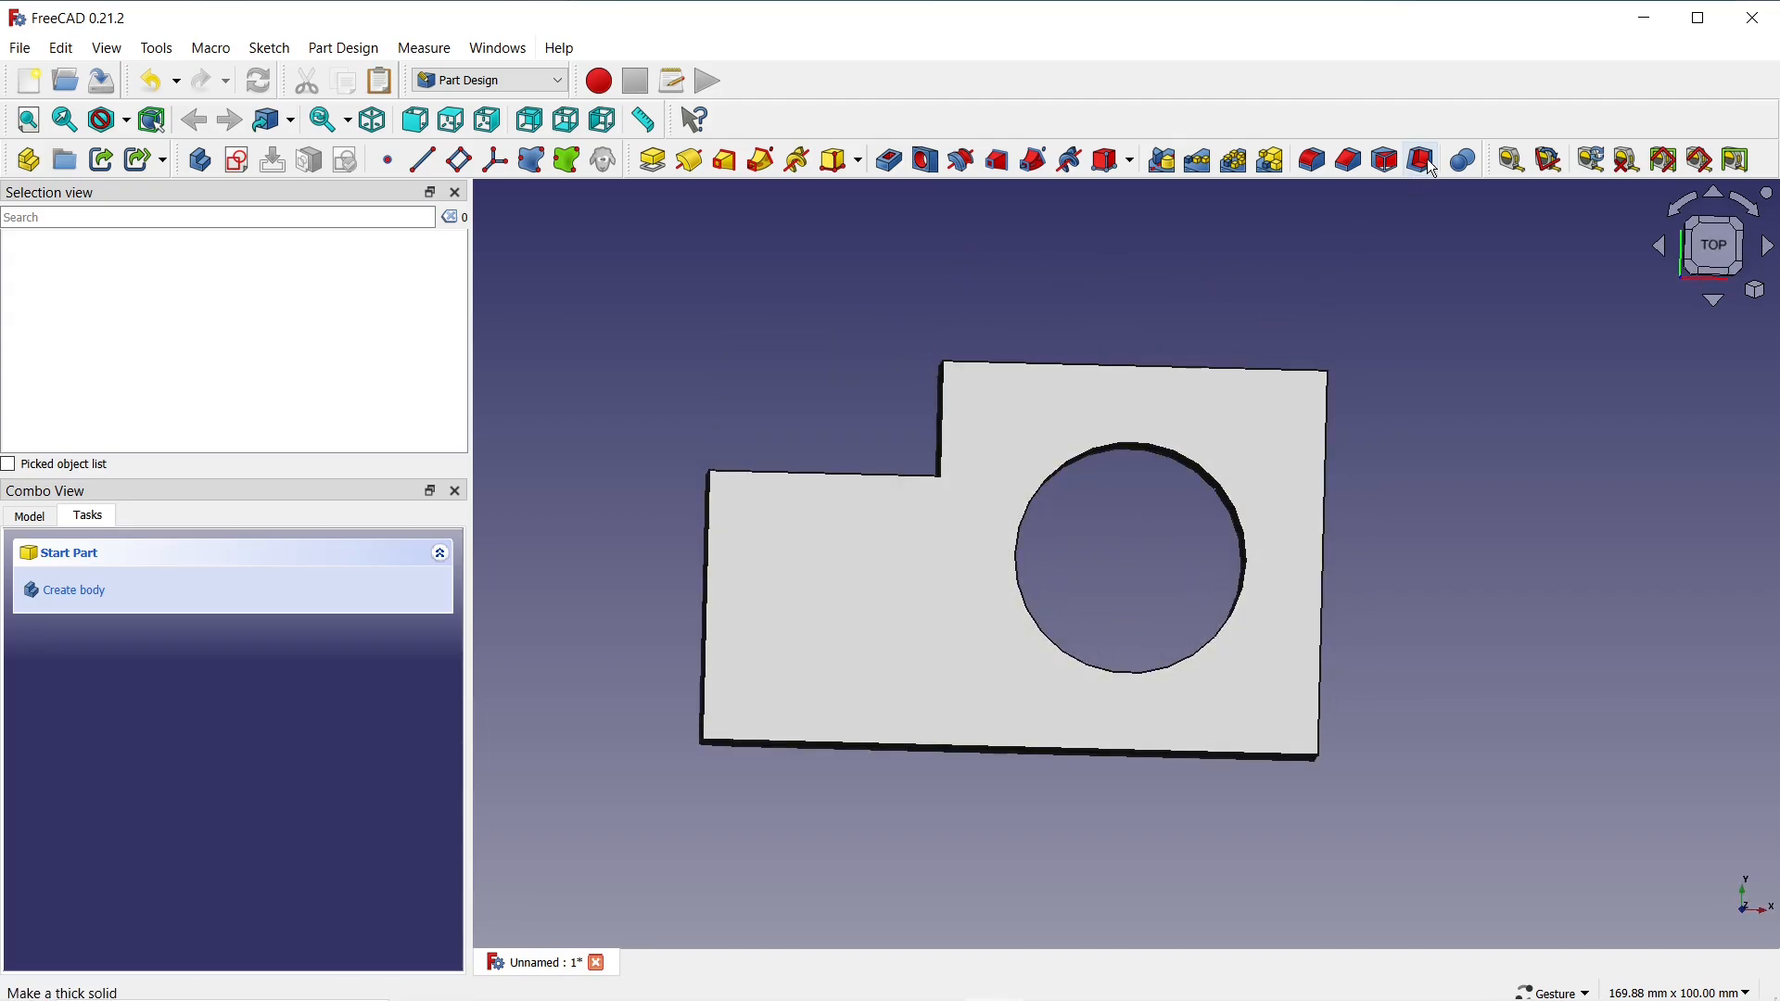
pyautogui.click(1427, 163)
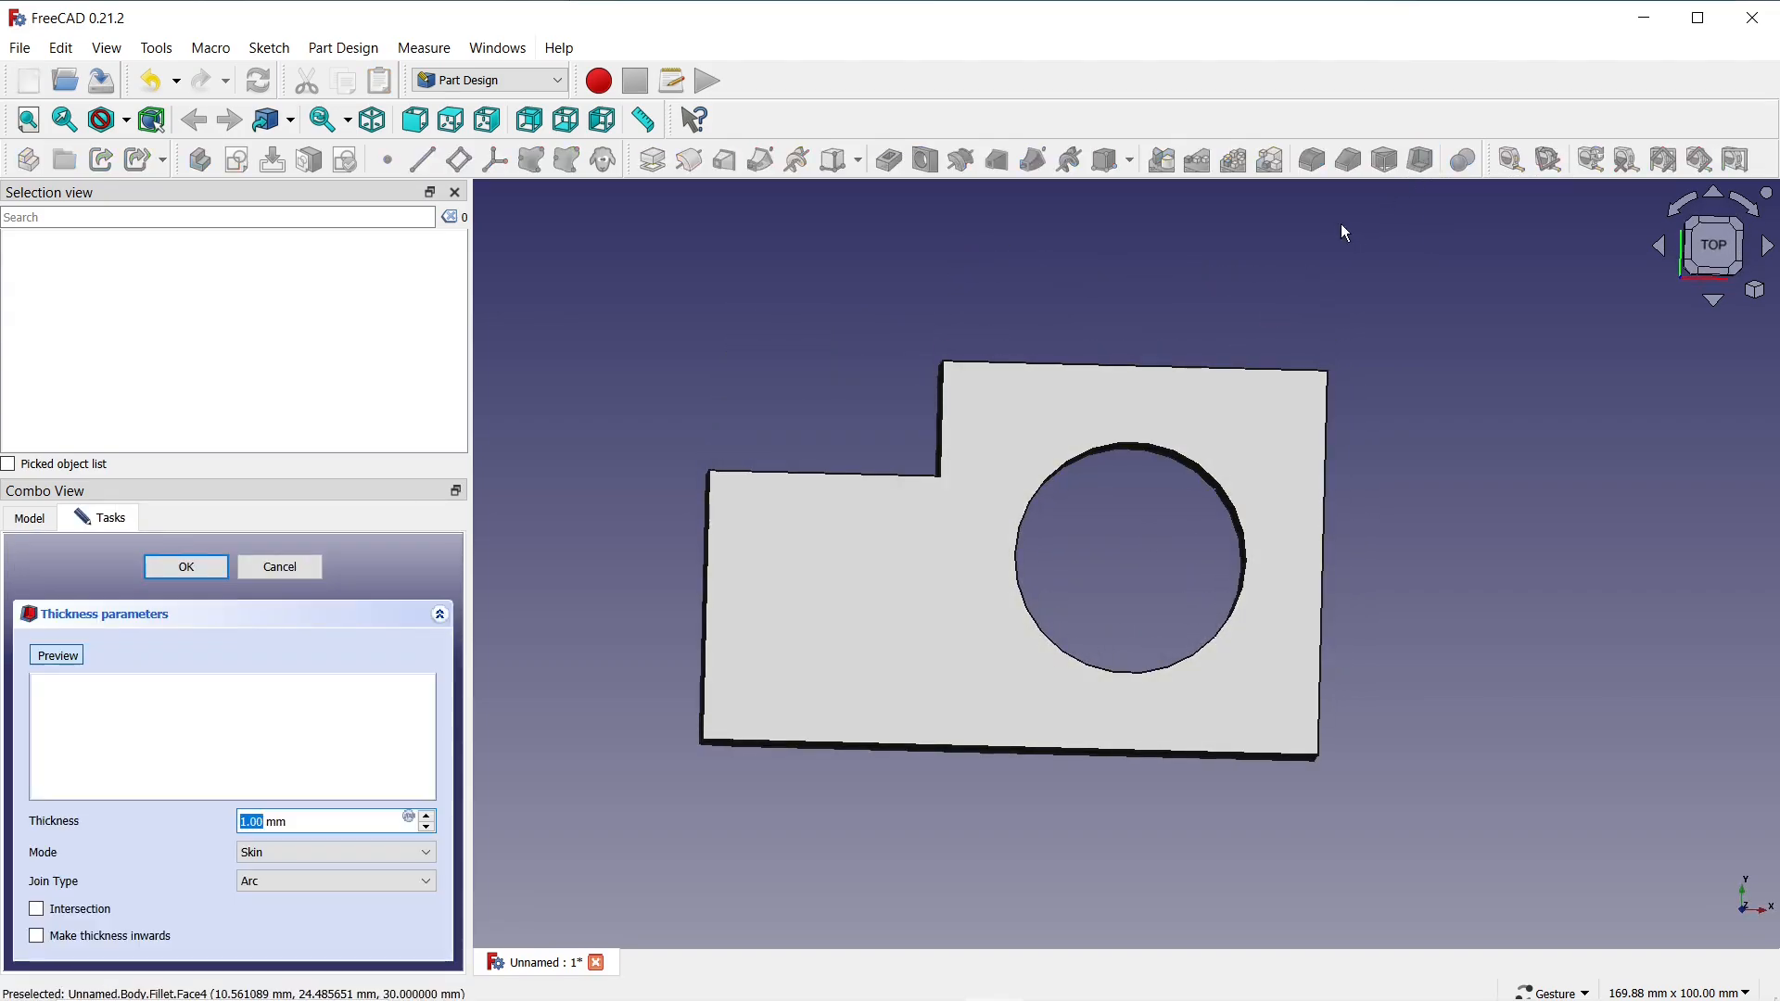
pyautogui.click(966, 516)
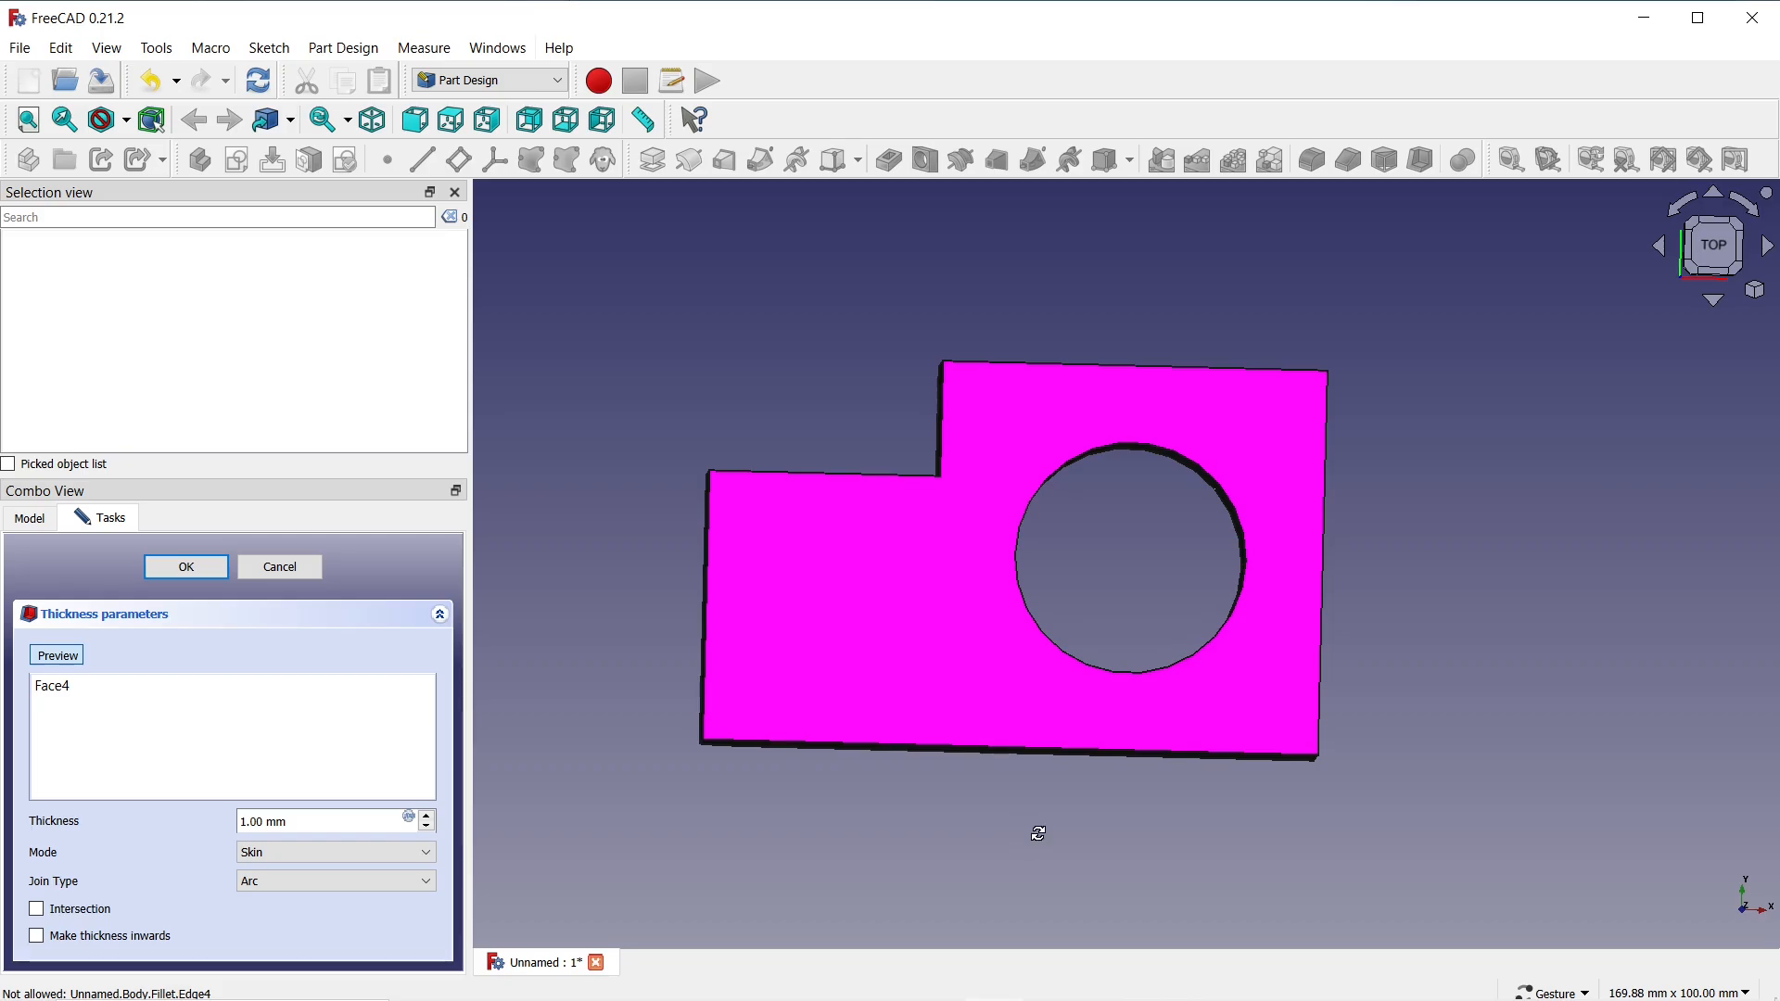
pyautogui.moveTo(1032, 835); pyautogui.dragTo(909, 684)
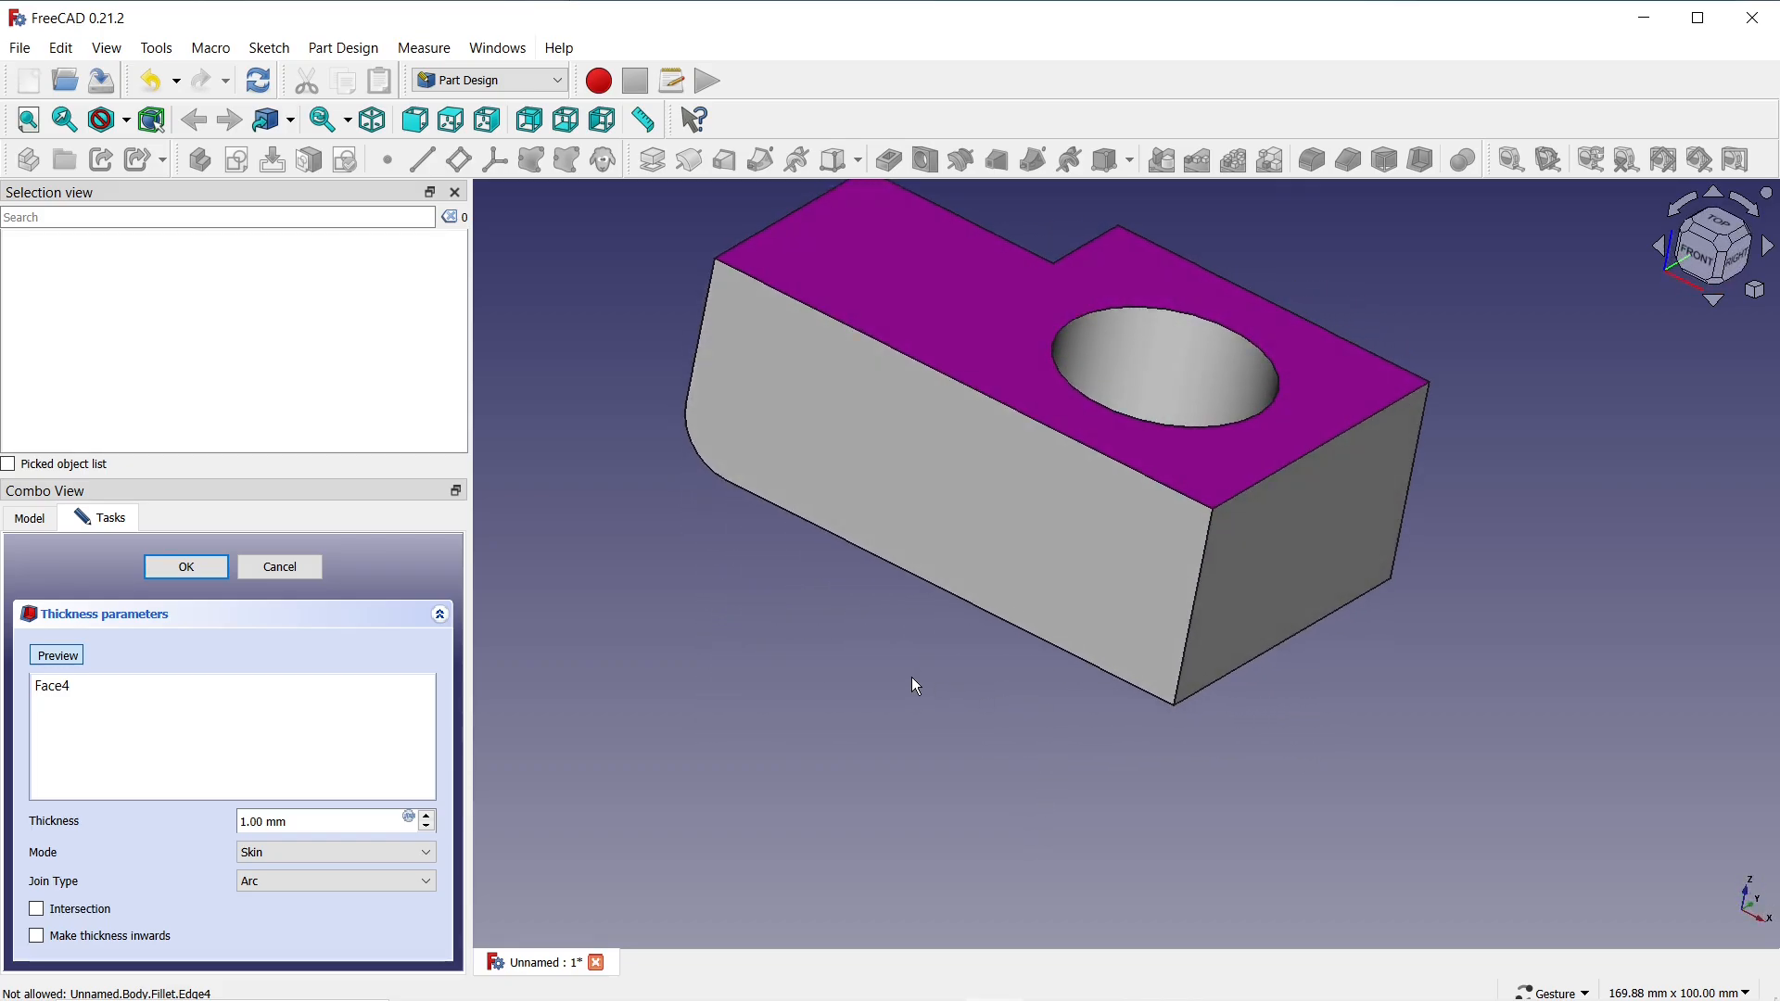
pyautogui.click(1049, 560)
pyautogui.click(1229, 568)
pyautogui.moveTo(1513, 273); pyautogui.dragTo(1303, 513)
pyautogui.click(1203, 557)
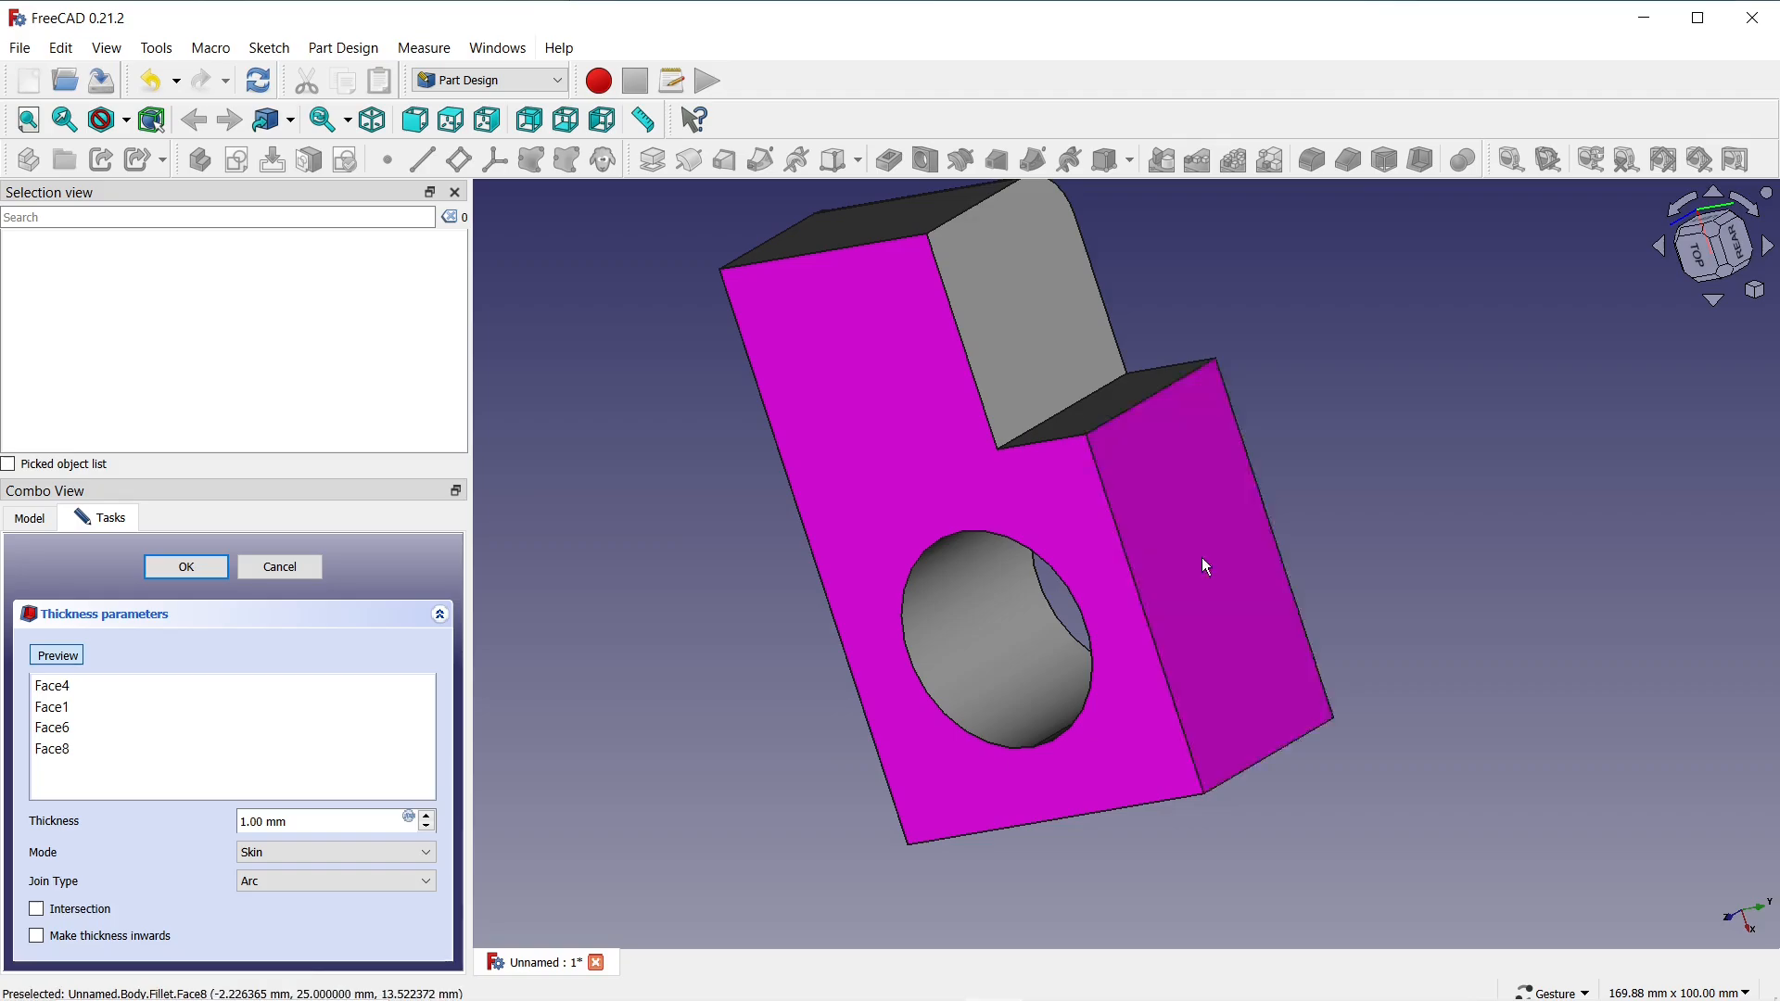
# Add the hole's cylindrical face and the two notch side faces to the faces removed by the Thickness operation
pyautogui.click(989, 625)
pyautogui.click(1011, 375)
pyautogui.moveTo(1144, 379); pyautogui.dragTo(1150, 474)
pyautogui.click(1135, 493)
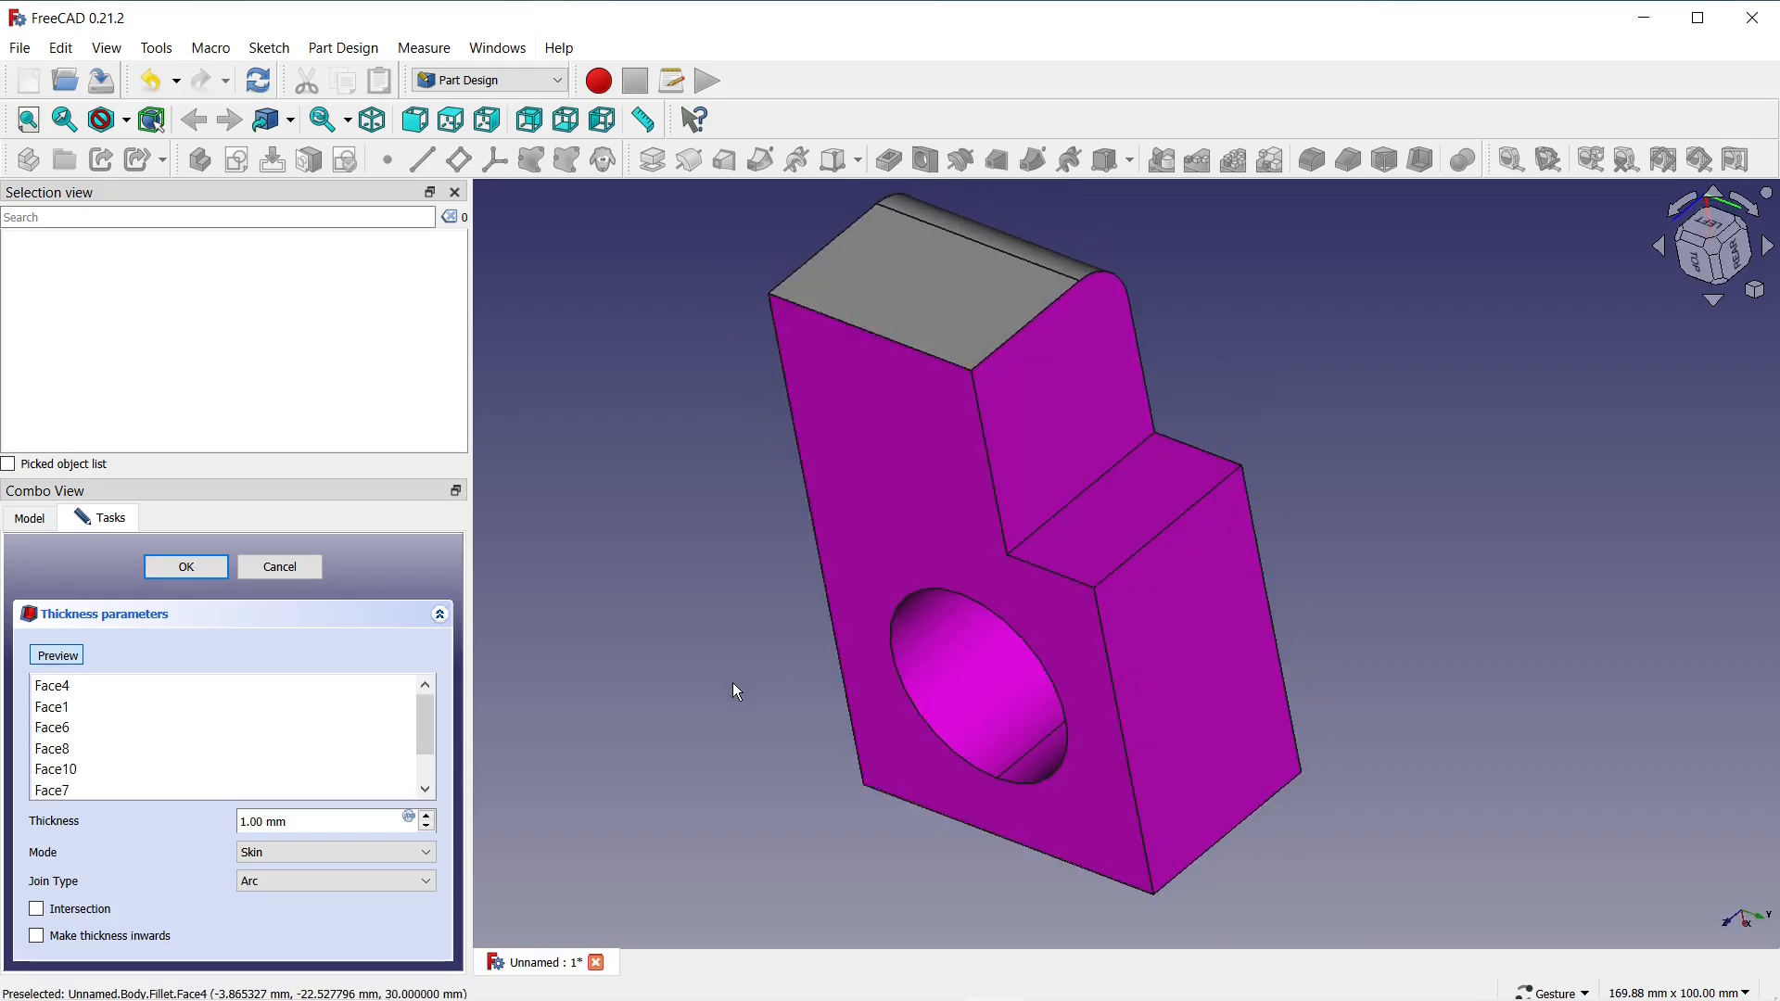
# Make the thickness inwards with a value of 4 mm and complete the shell as an L-shaped bracket
pyautogui.moveTo(732, 682); pyautogui.dragTo(1514, 538)
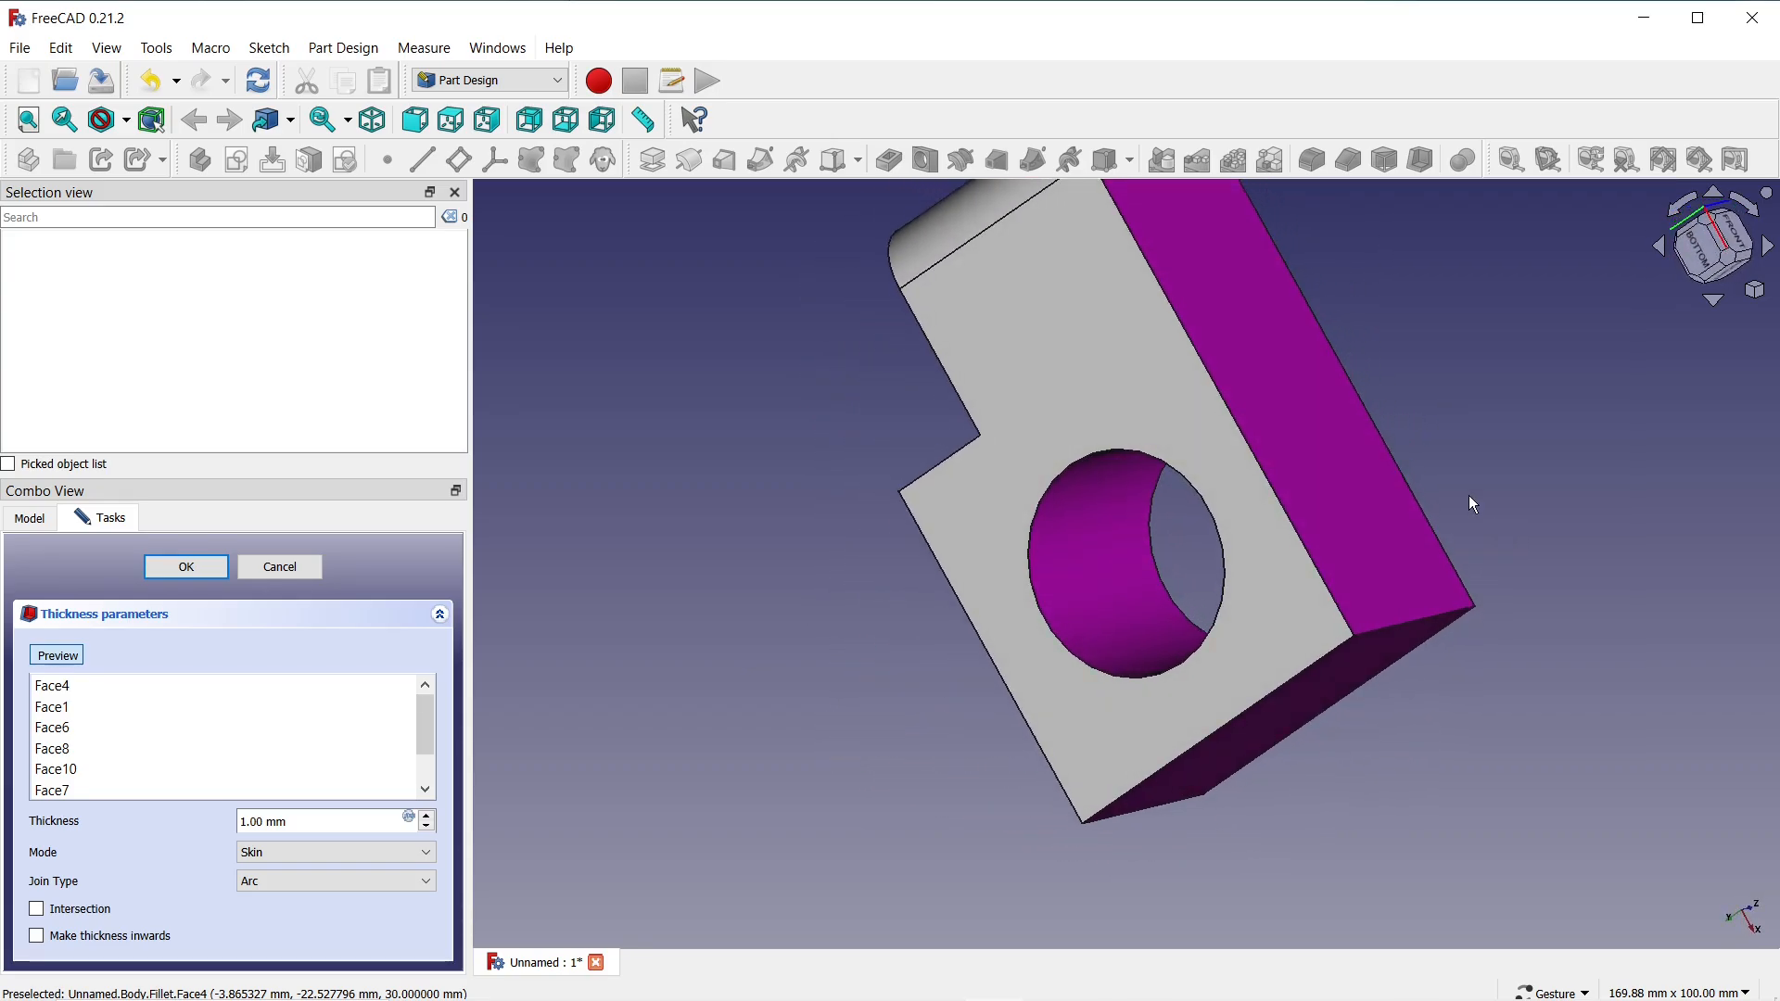
pyautogui.moveTo(927, 293); pyautogui.dragTo(874, 556)
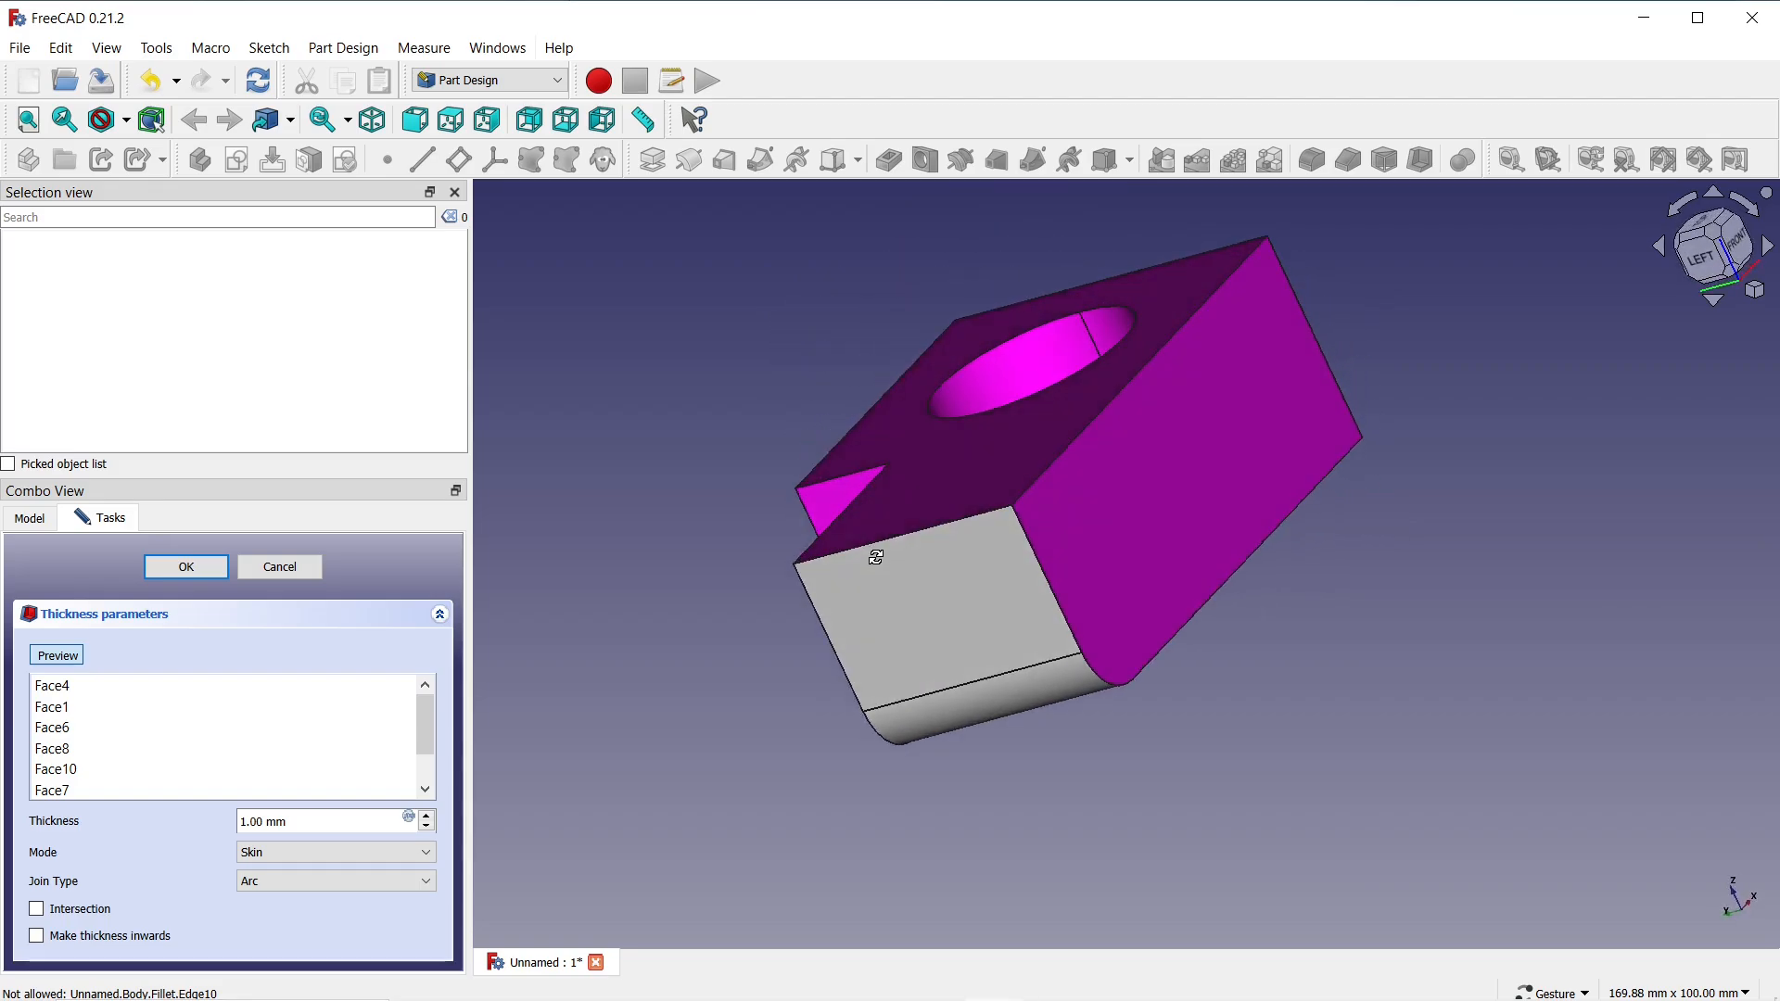
pyautogui.moveTo(1273, 395); pyautogui.dragTo(1438, 516)
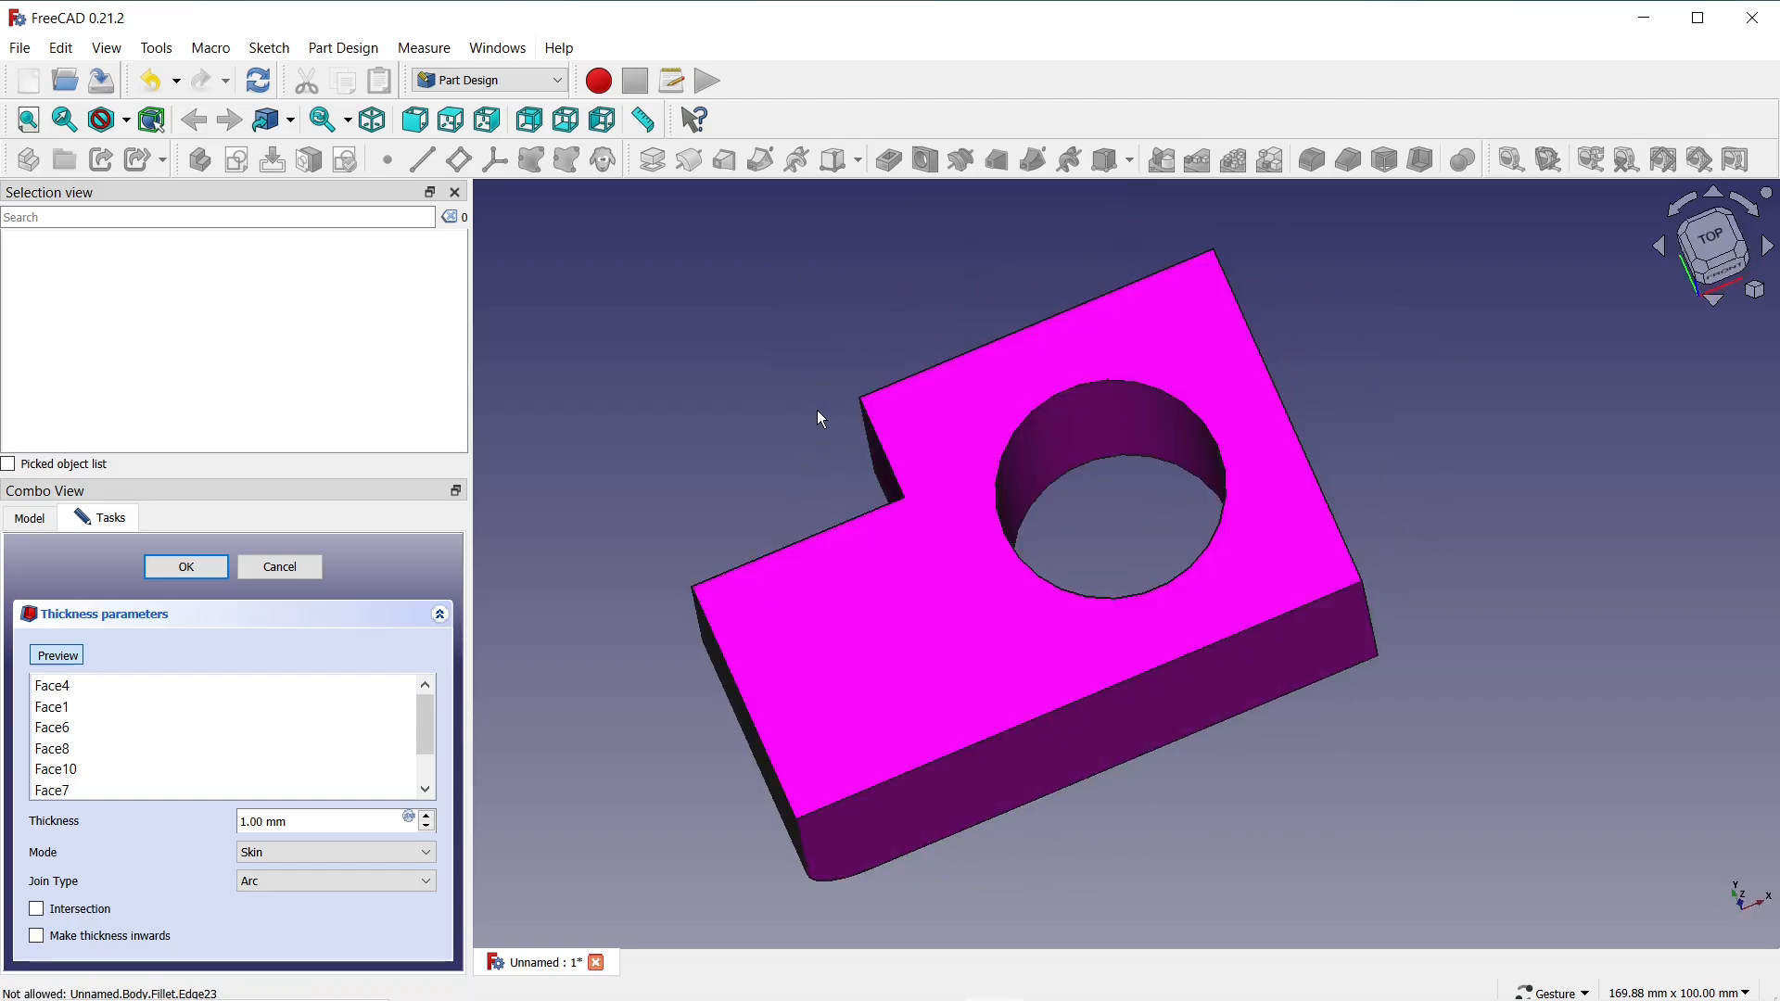
pyautogui.moveTo(819, 414); pyautogui.dragTo(1068, 753)
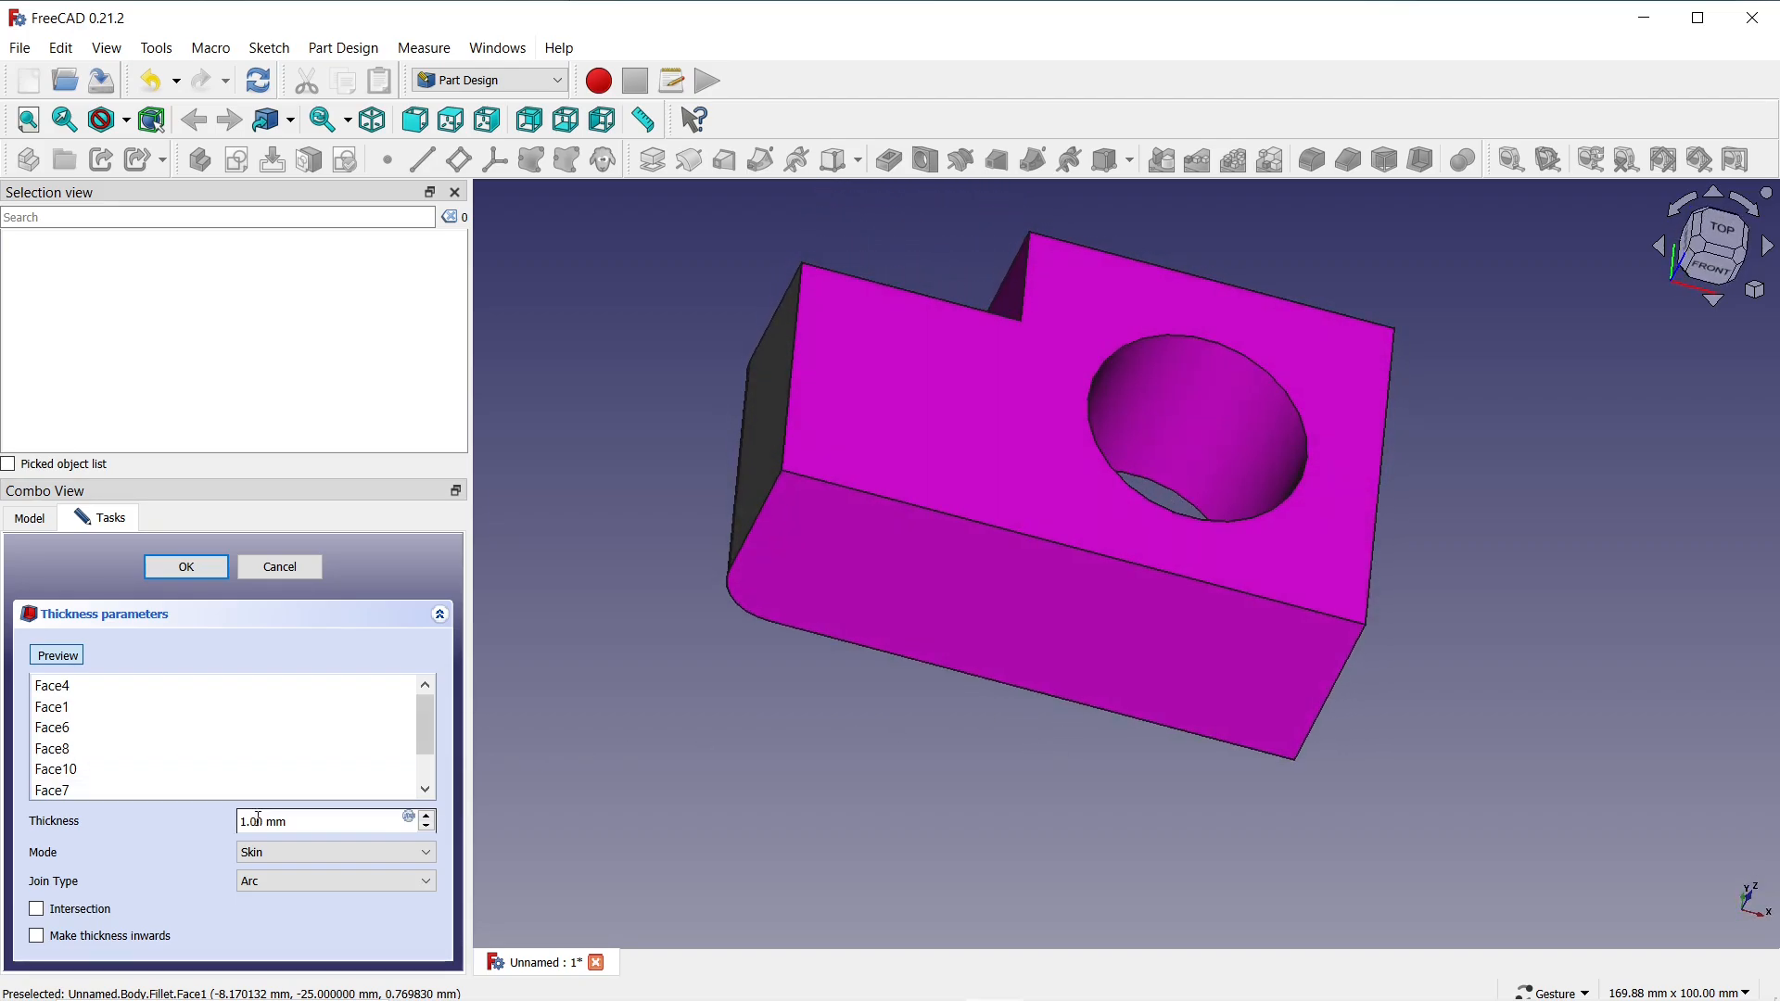
pyautogui.click(37, 937)
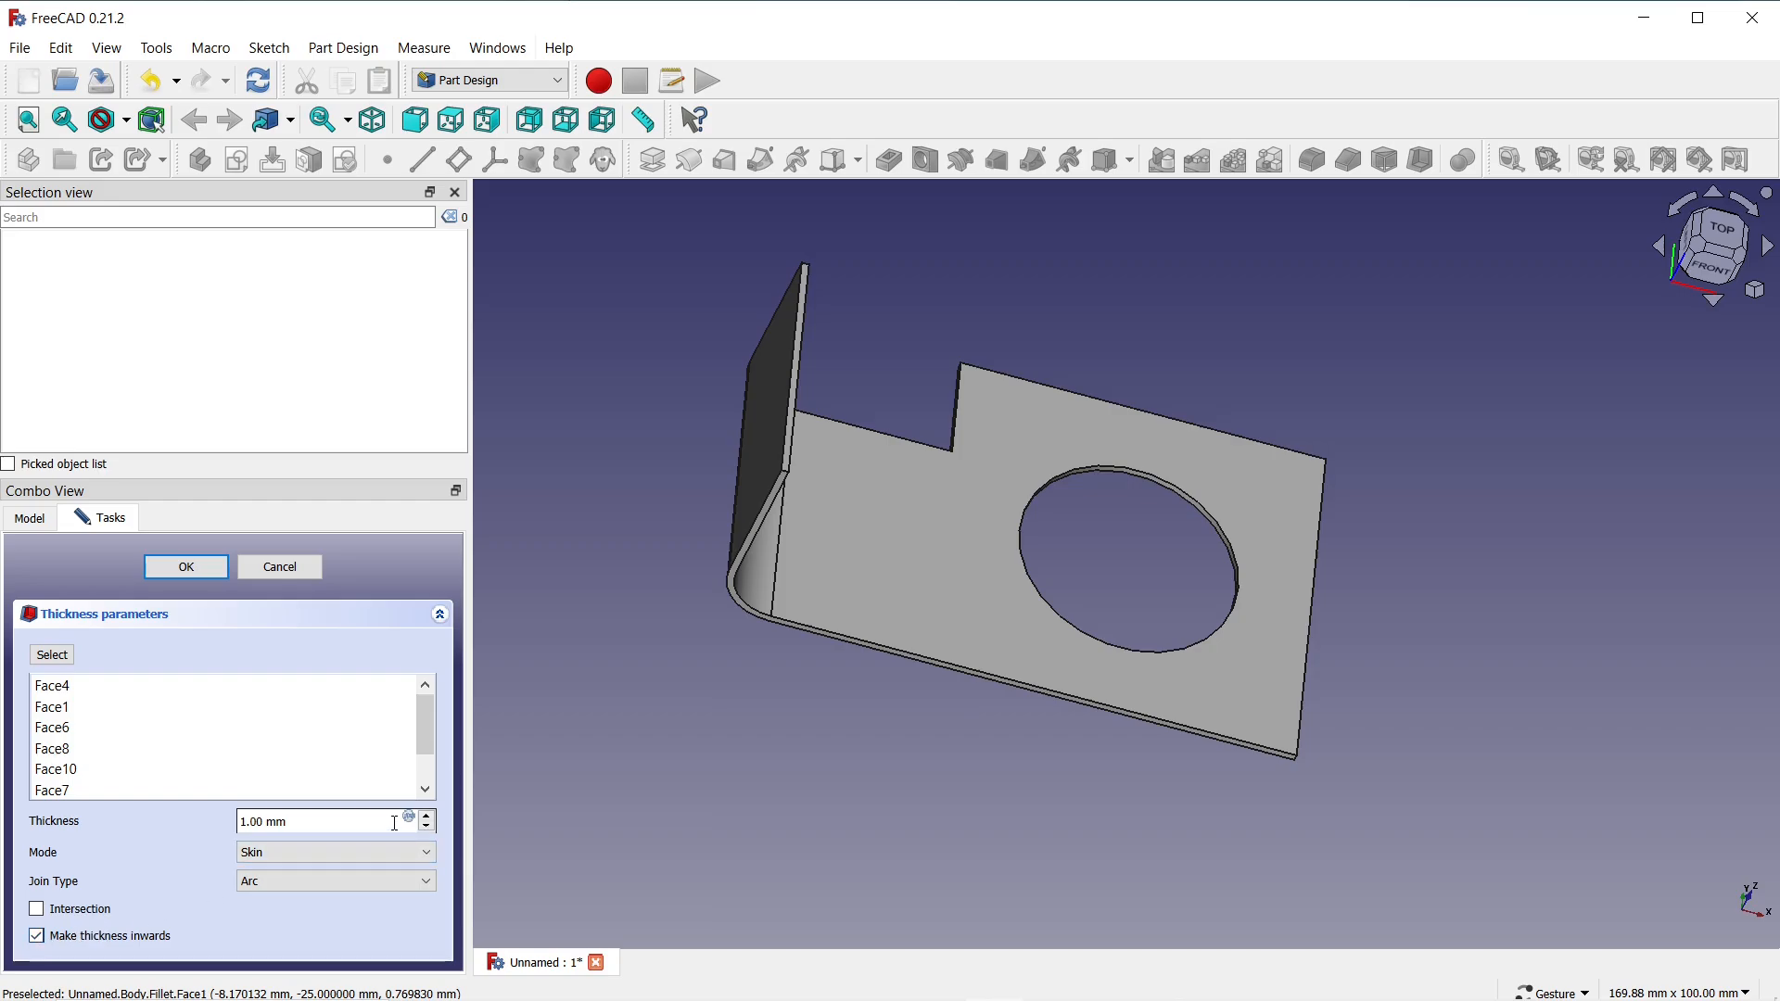
pyautogui.moveTo(326, 819); pyautogui.dragTo(228, 817)
pyautogui.write('4')
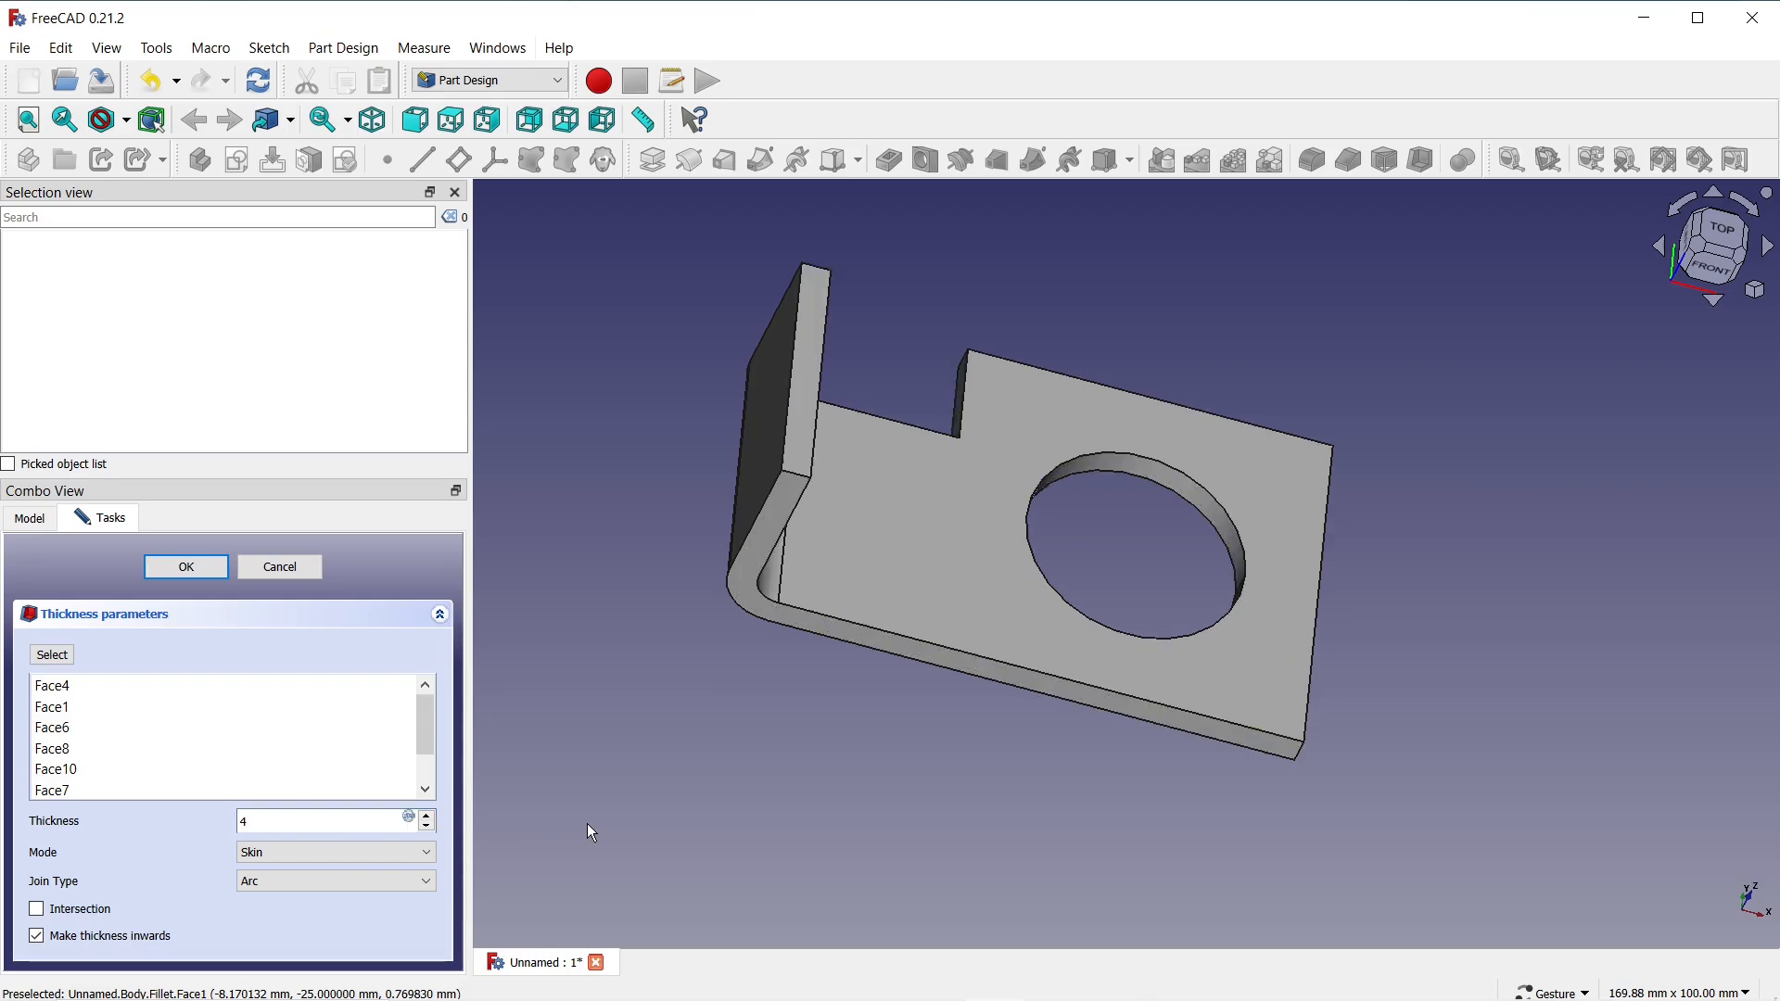
pyautogui.moveTo(1446, 532); pyautogui.dragTo(1205, 542)
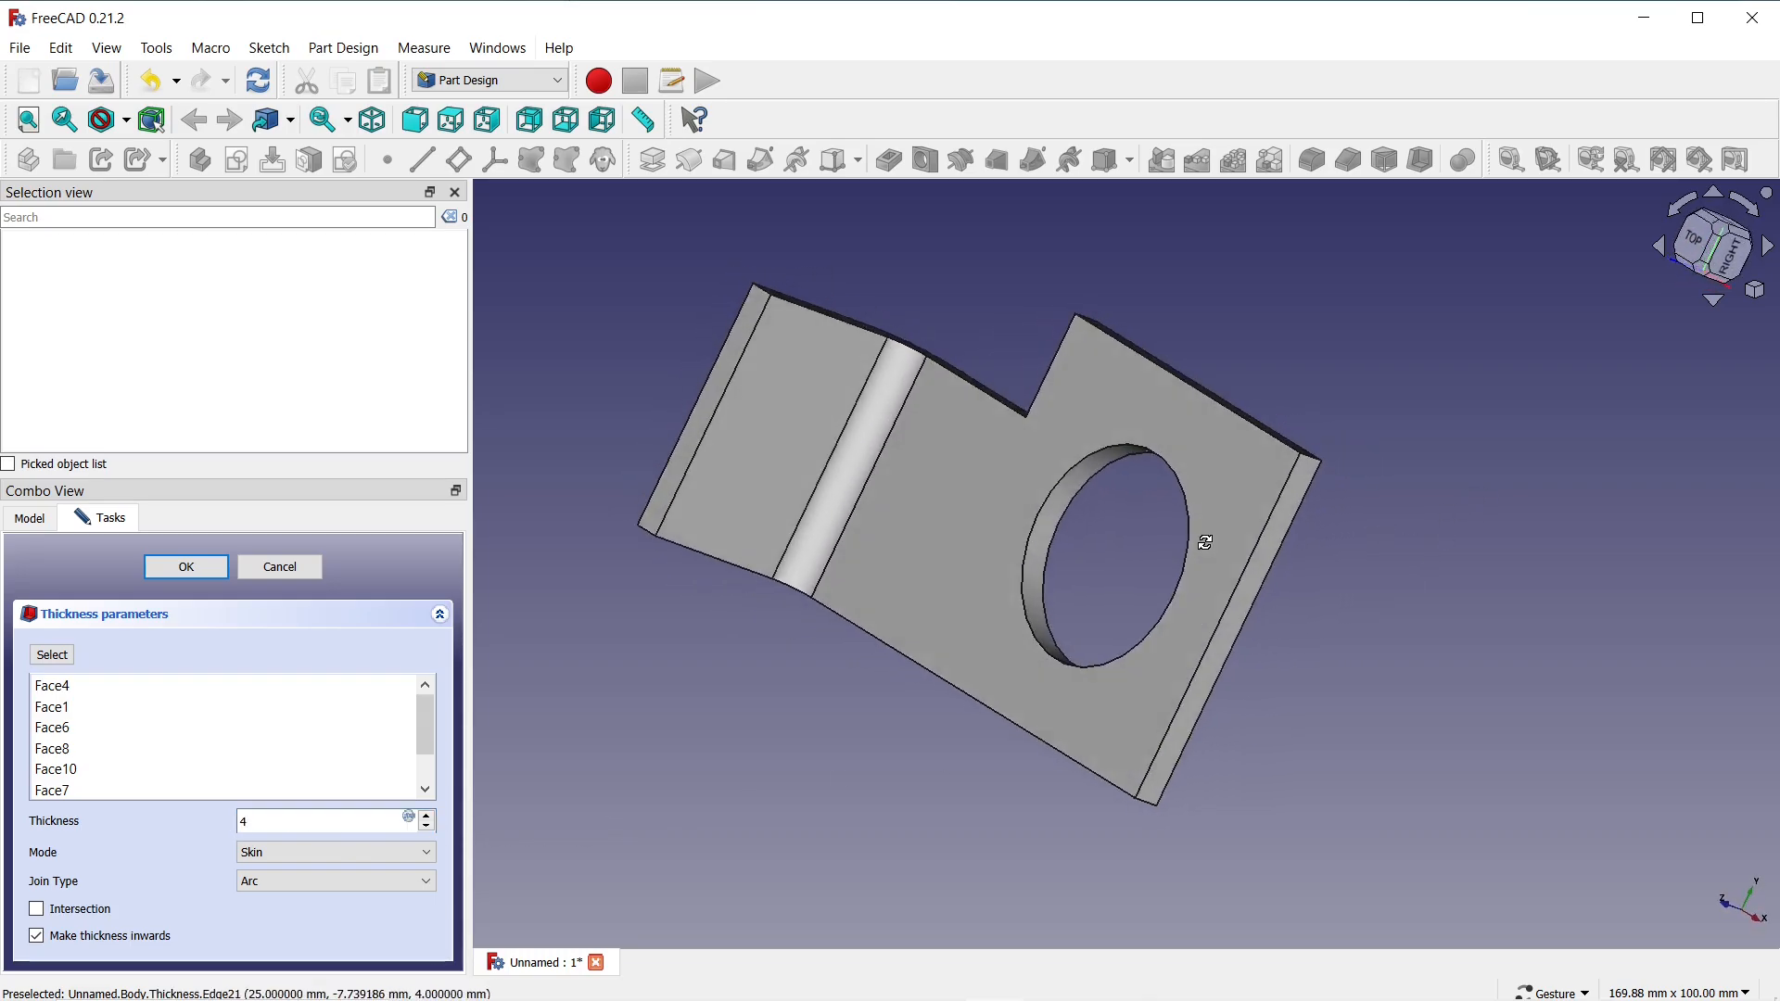
pyautogui.click(185, 568)
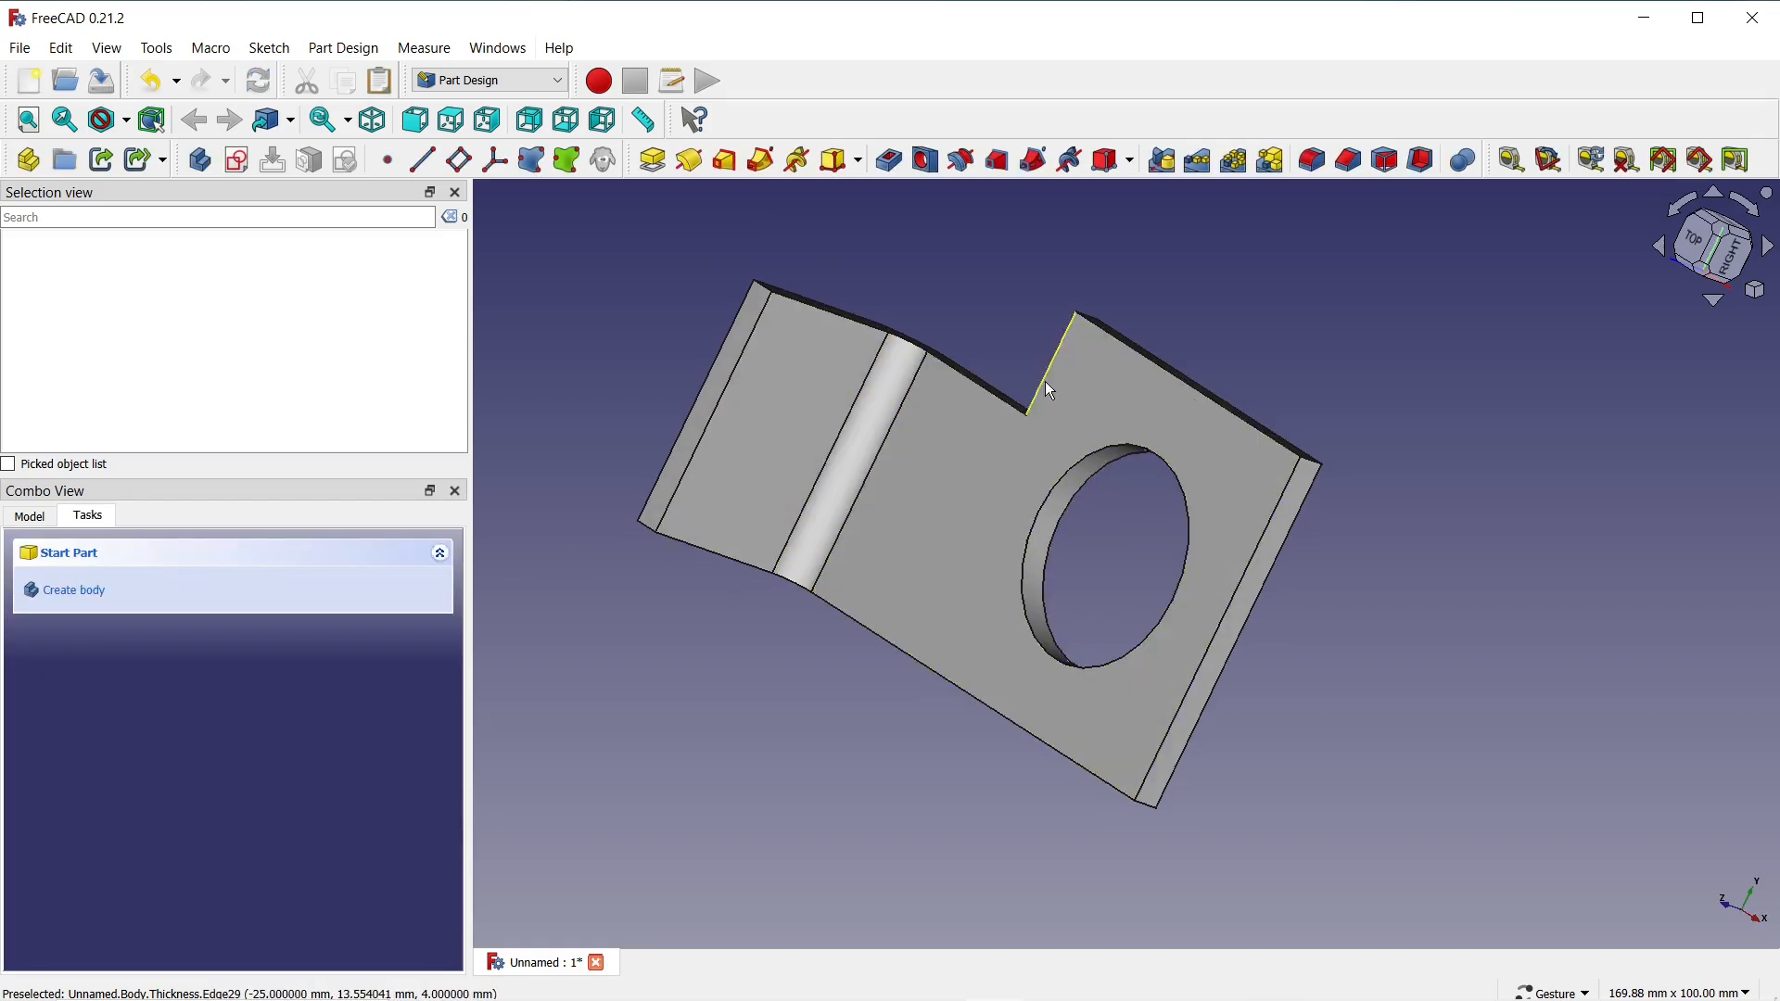
# Start a Fillet and select the six short corner edges: two on the wide end, two at the notch and two on the upright flange
pyautogui.click(1311, 170)
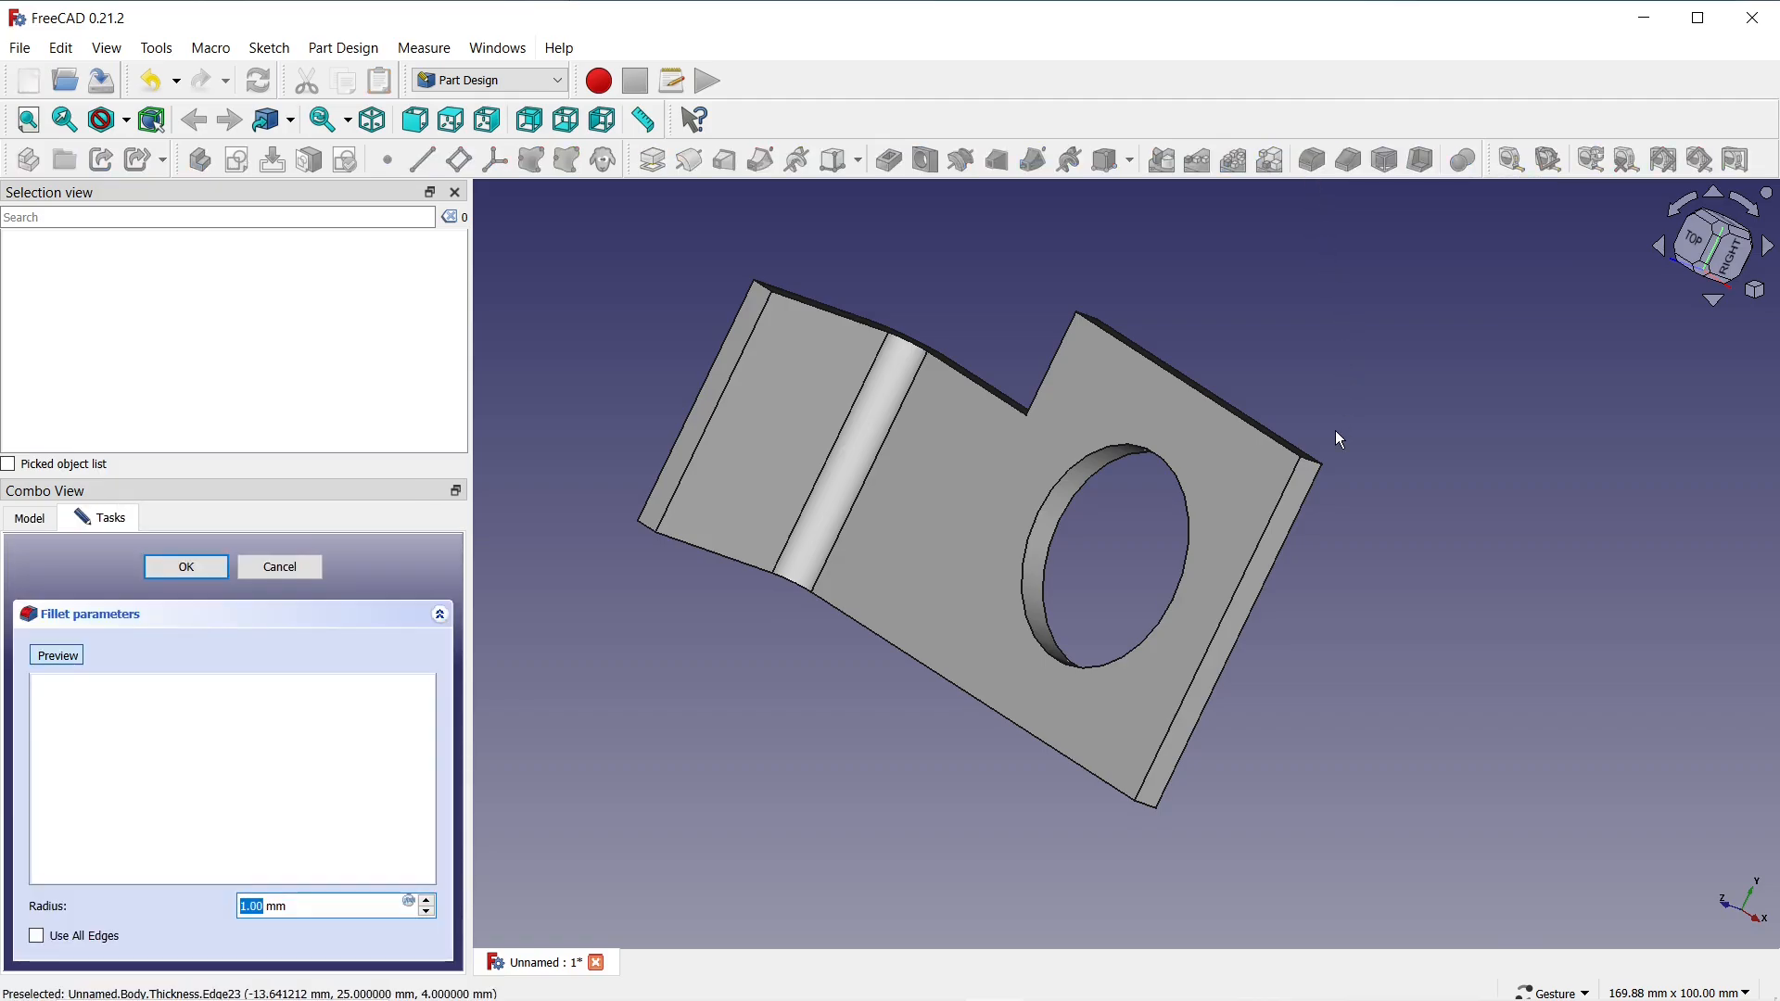
pyautogui.click(1315, 474)
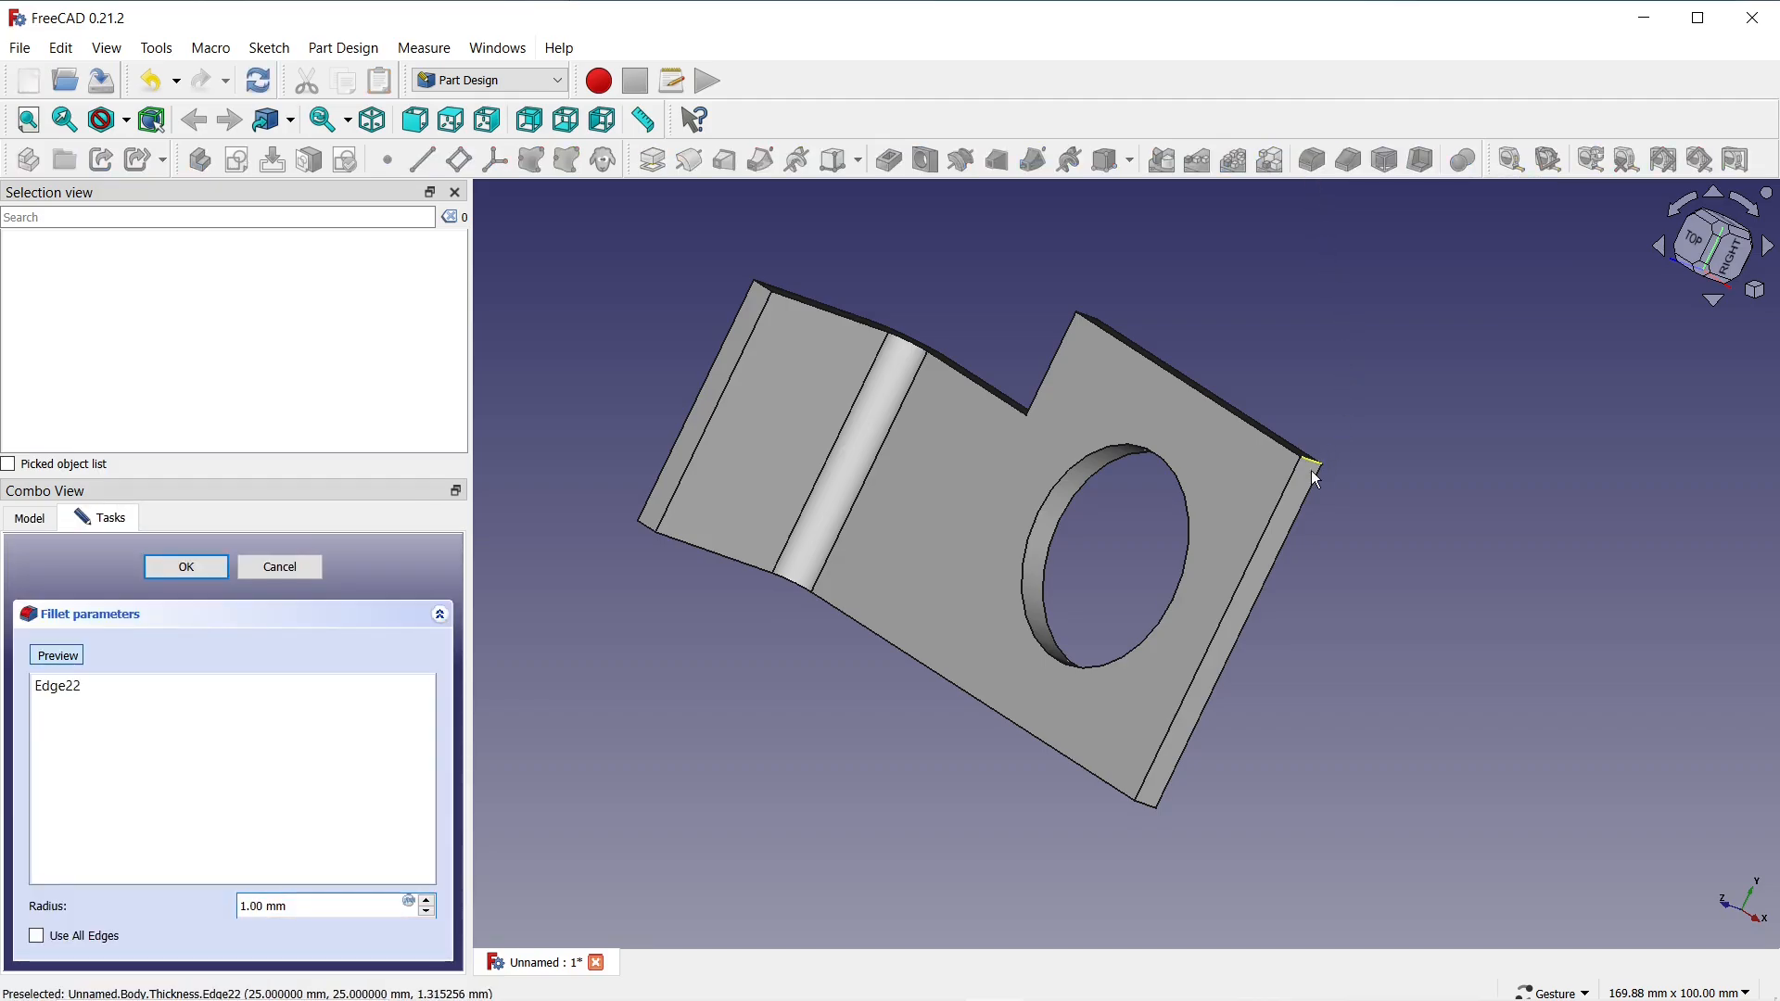
pyautogui.click(1140, 804)
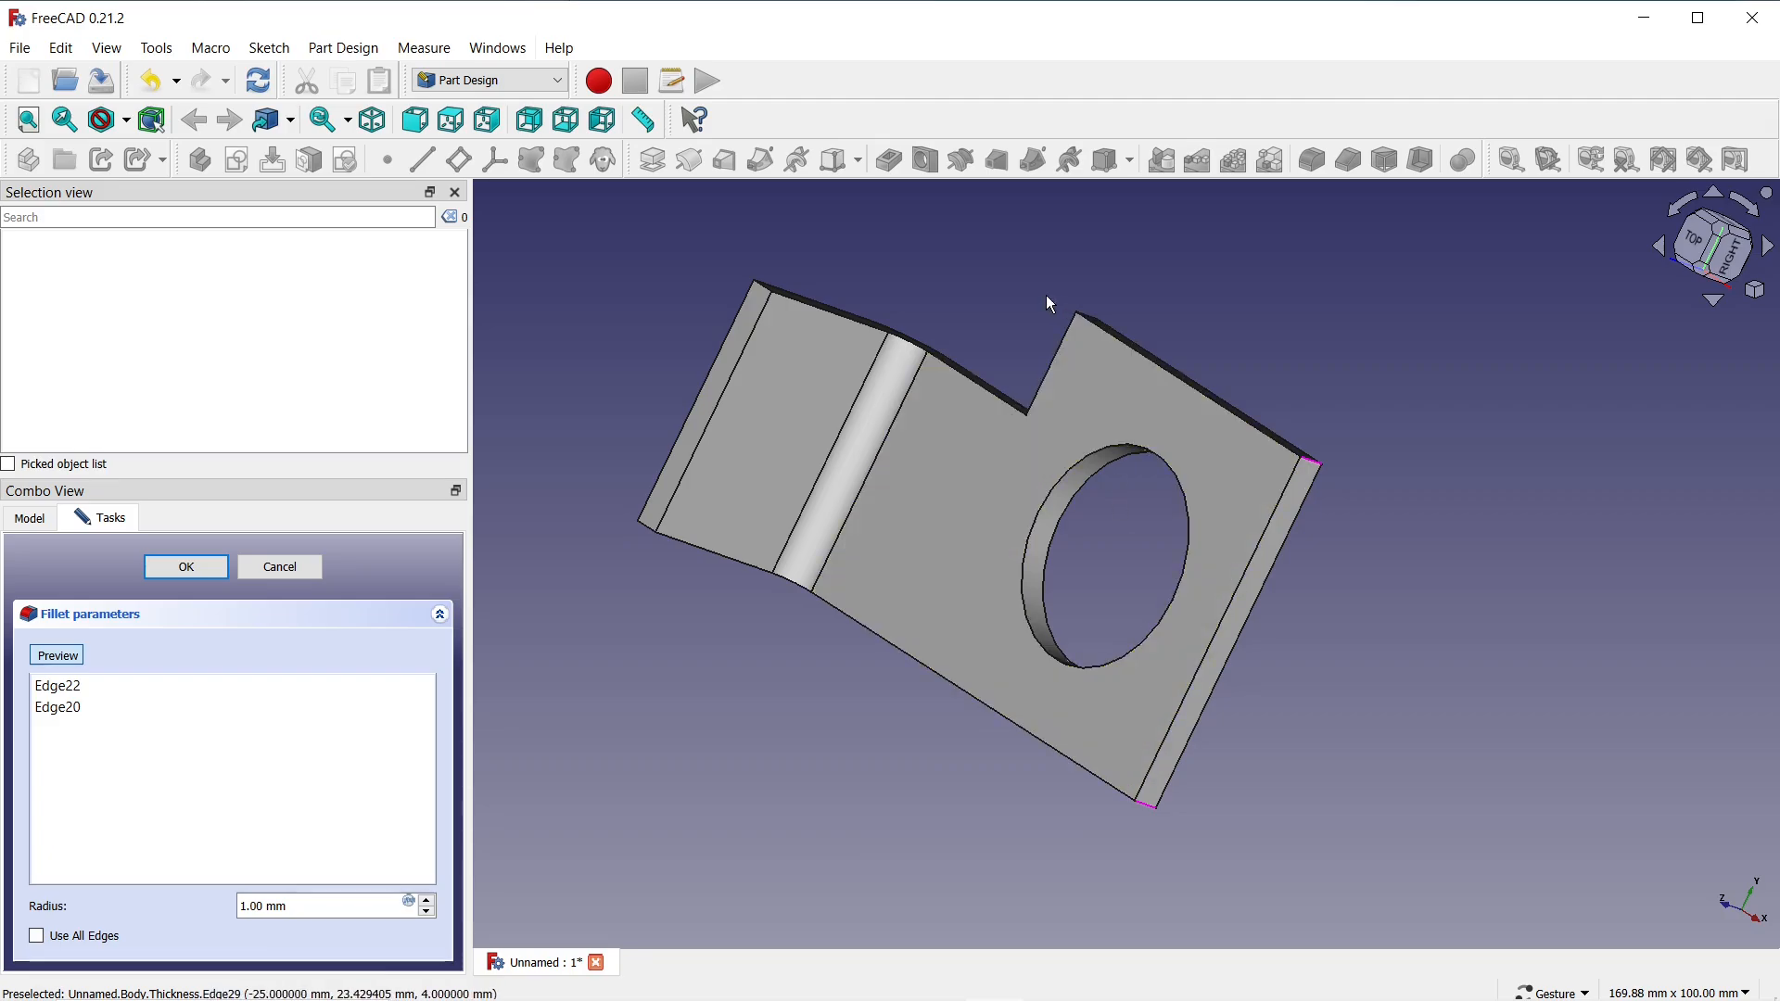
pyautogui.moveTo(984, 289); pyautogui.dragTo(1086, 508)
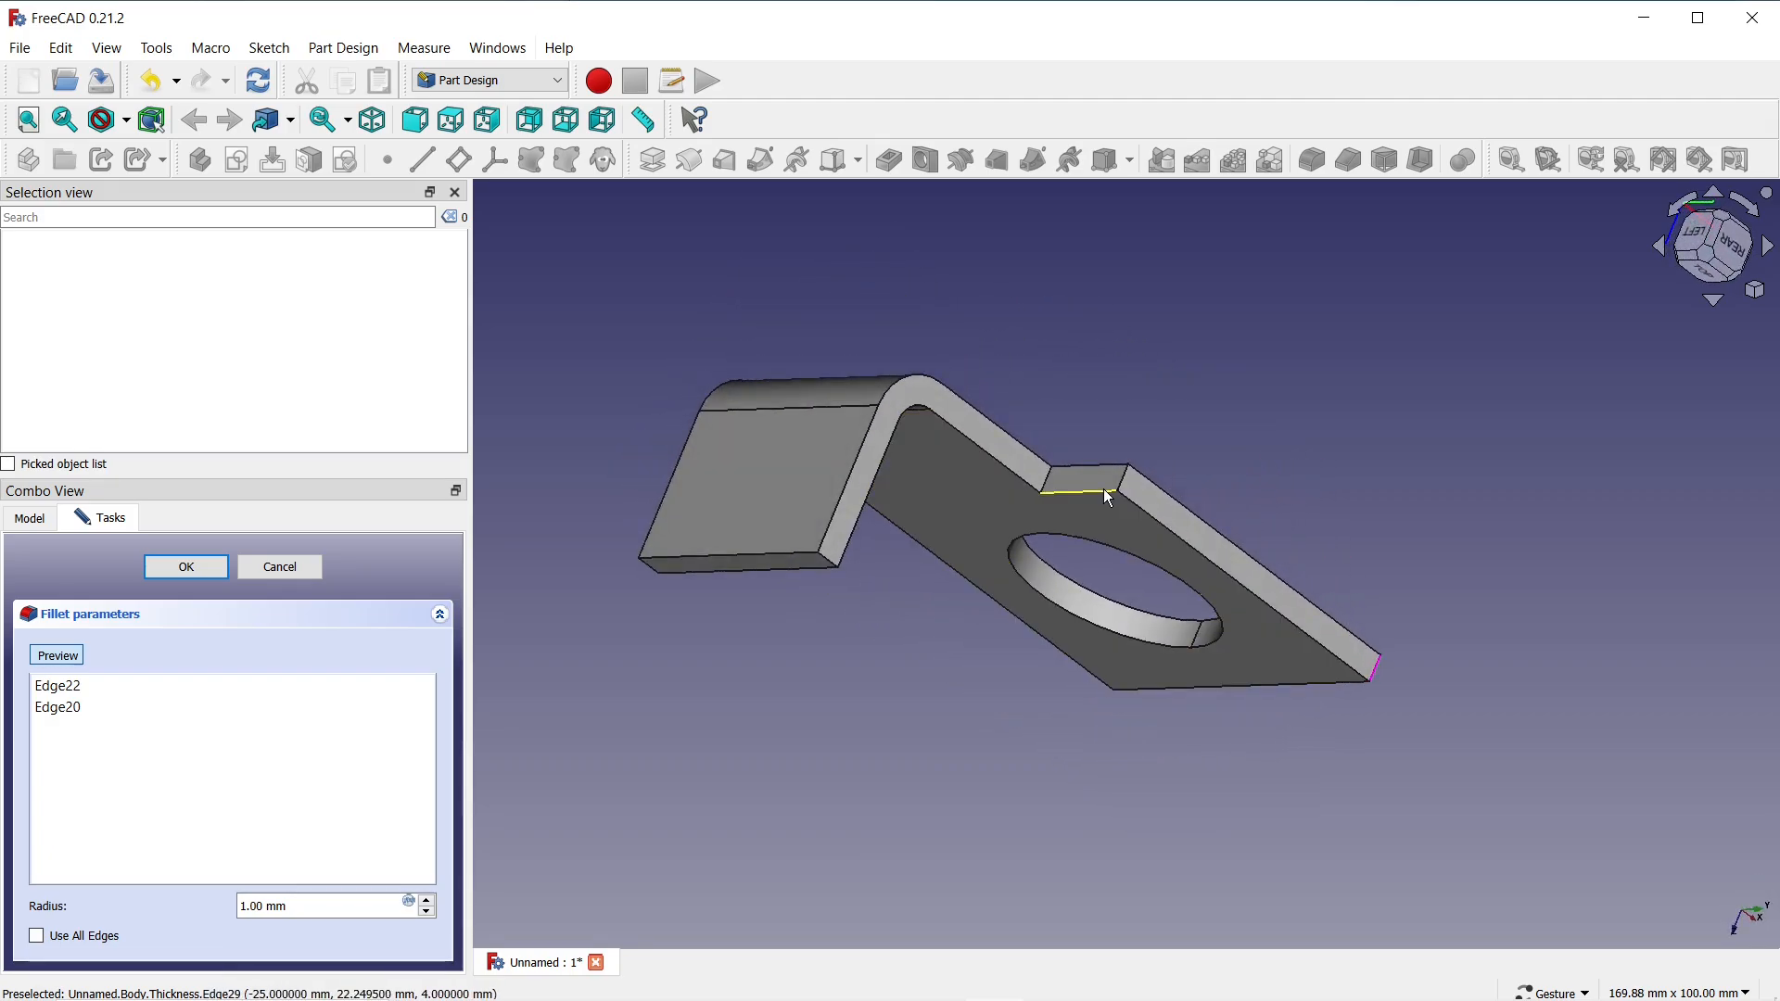
pyautogui.click(1124, 482)
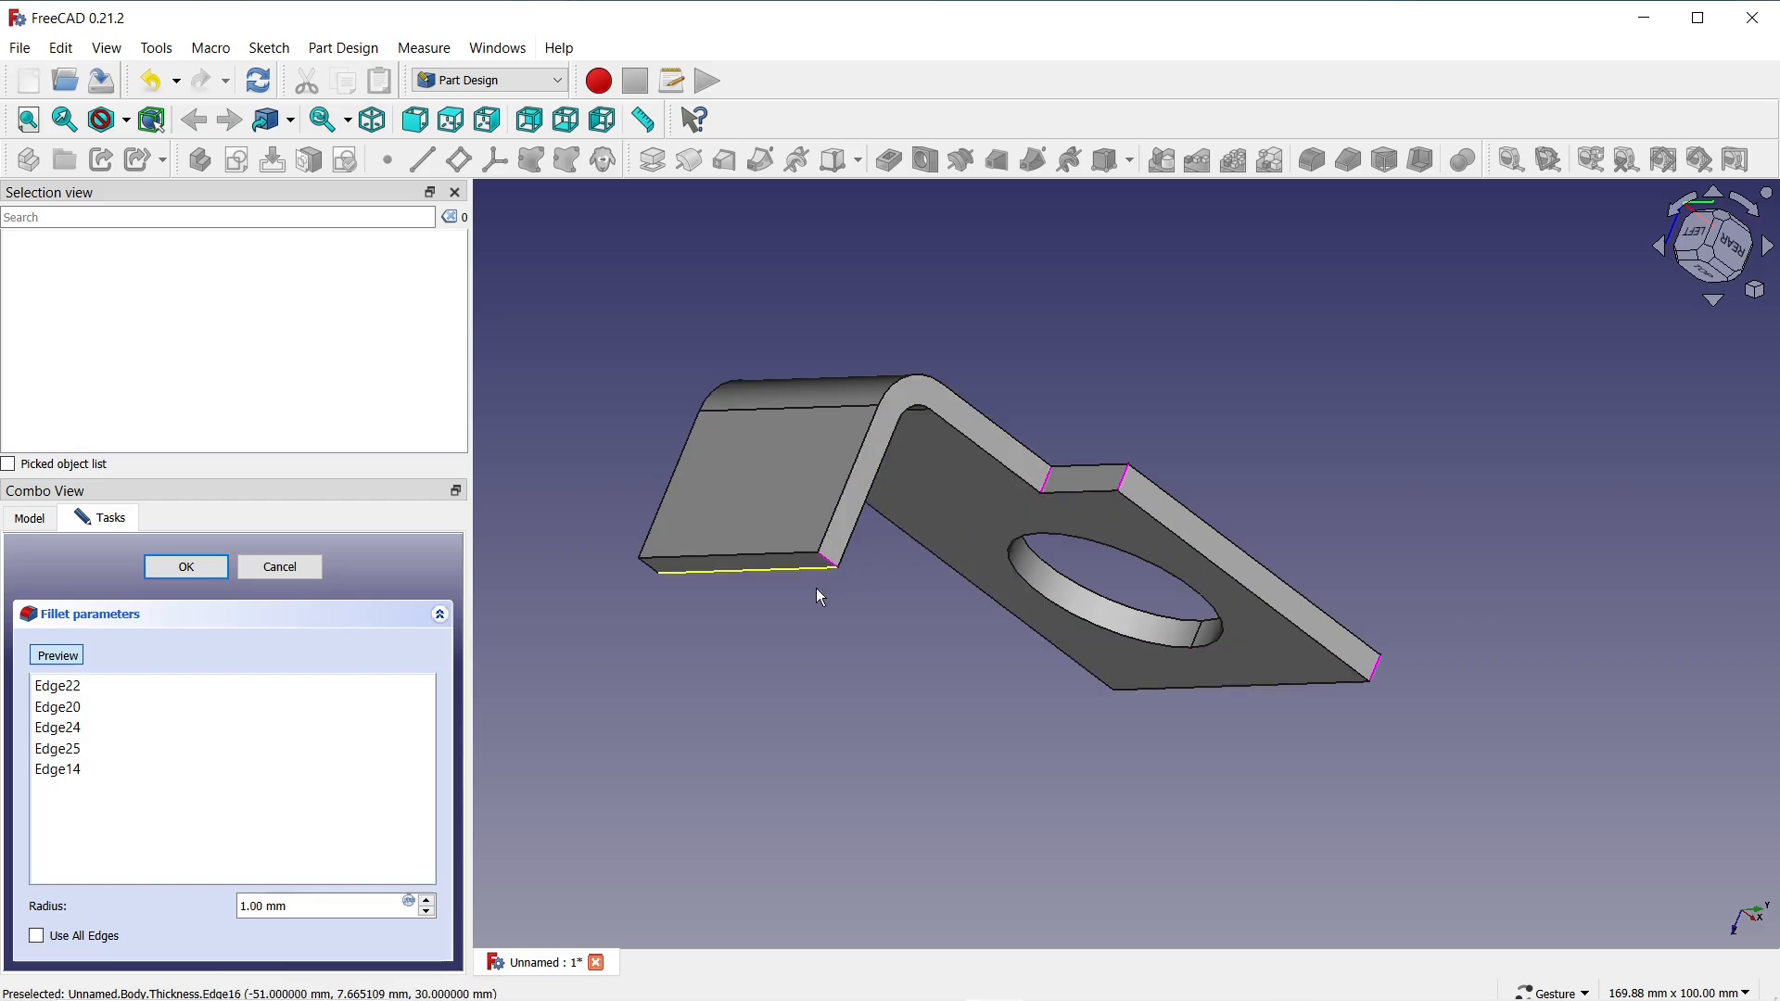
pyautogui.moveTo(821, 597); pyautogui.dragTo(1125, 568)
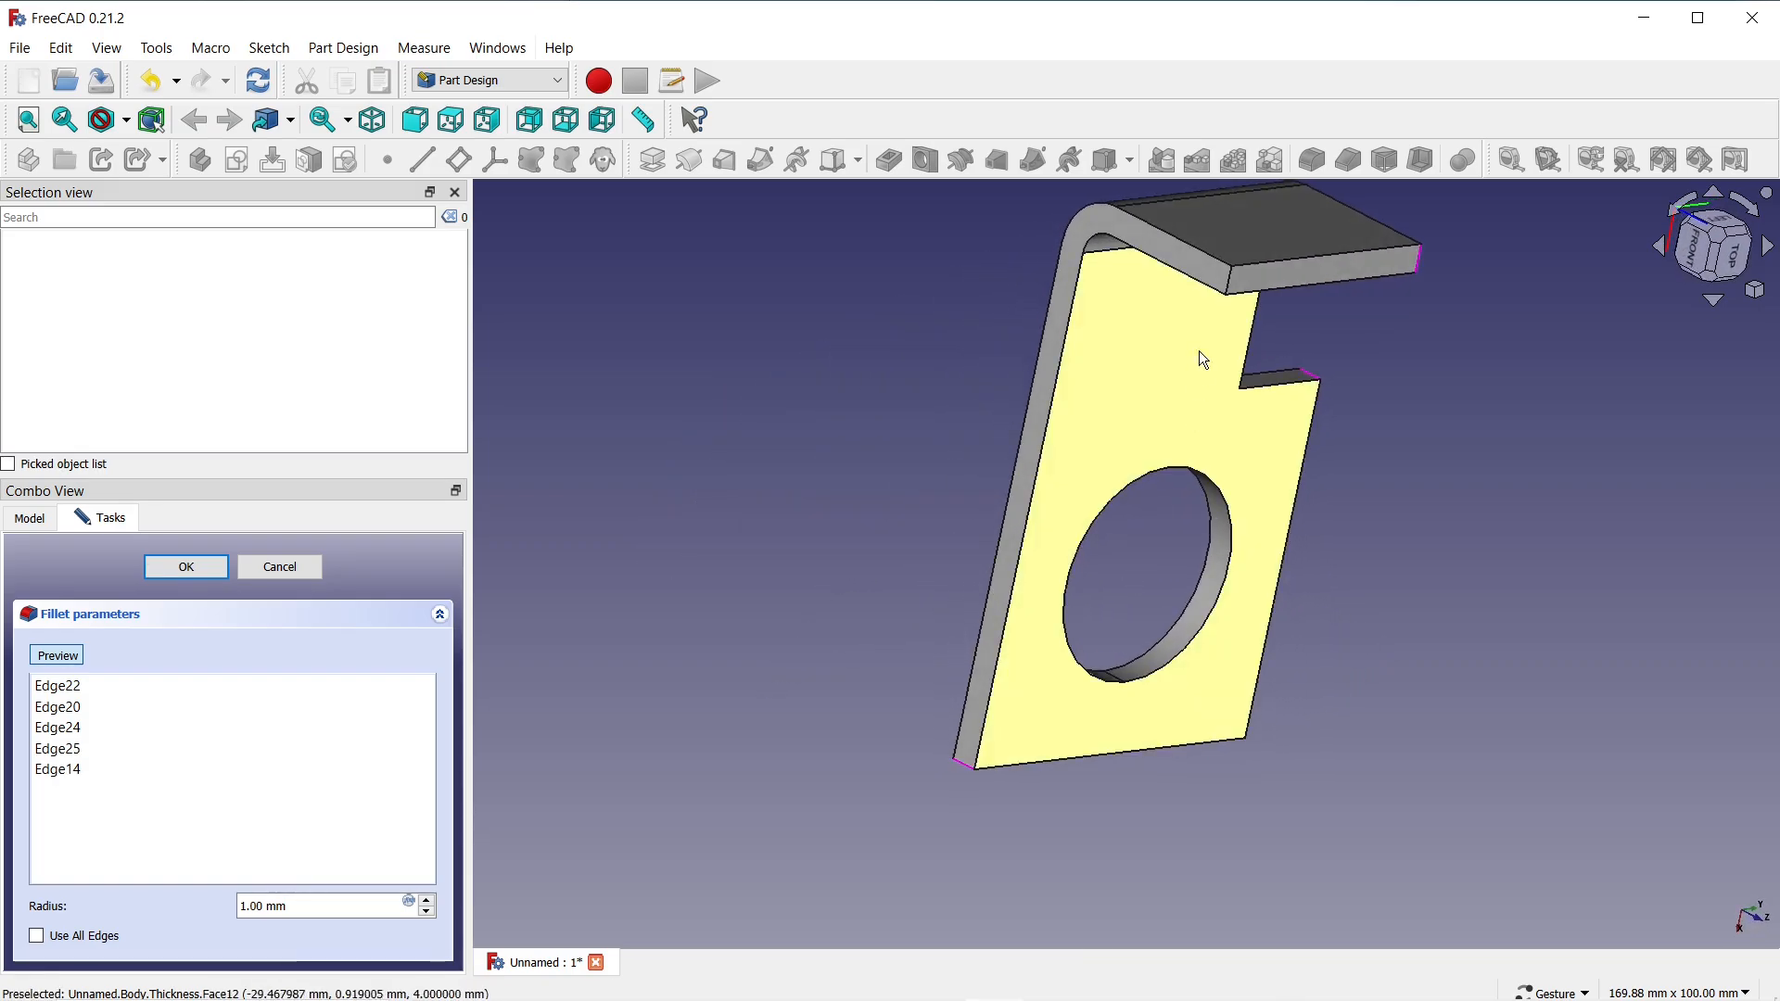
pyautogui.click(1227, 280)
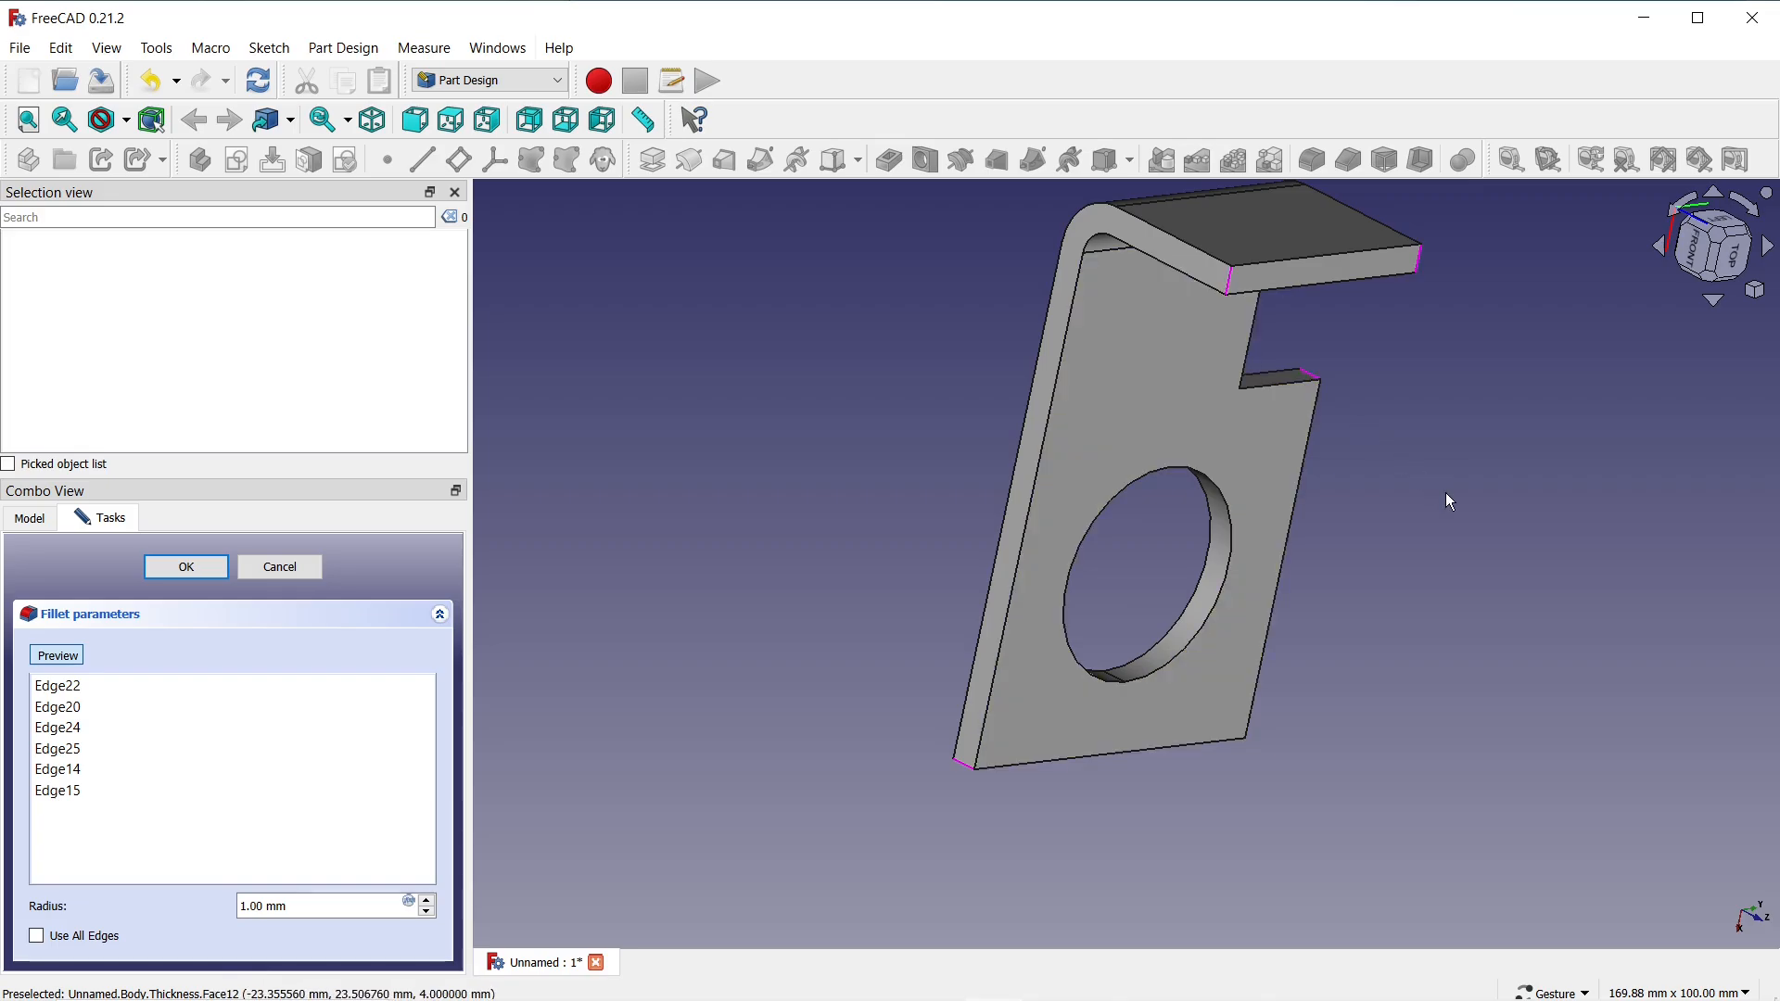
pyautogui.moveTo(1507, 587); pyautogui.dragTo(1246, 336)
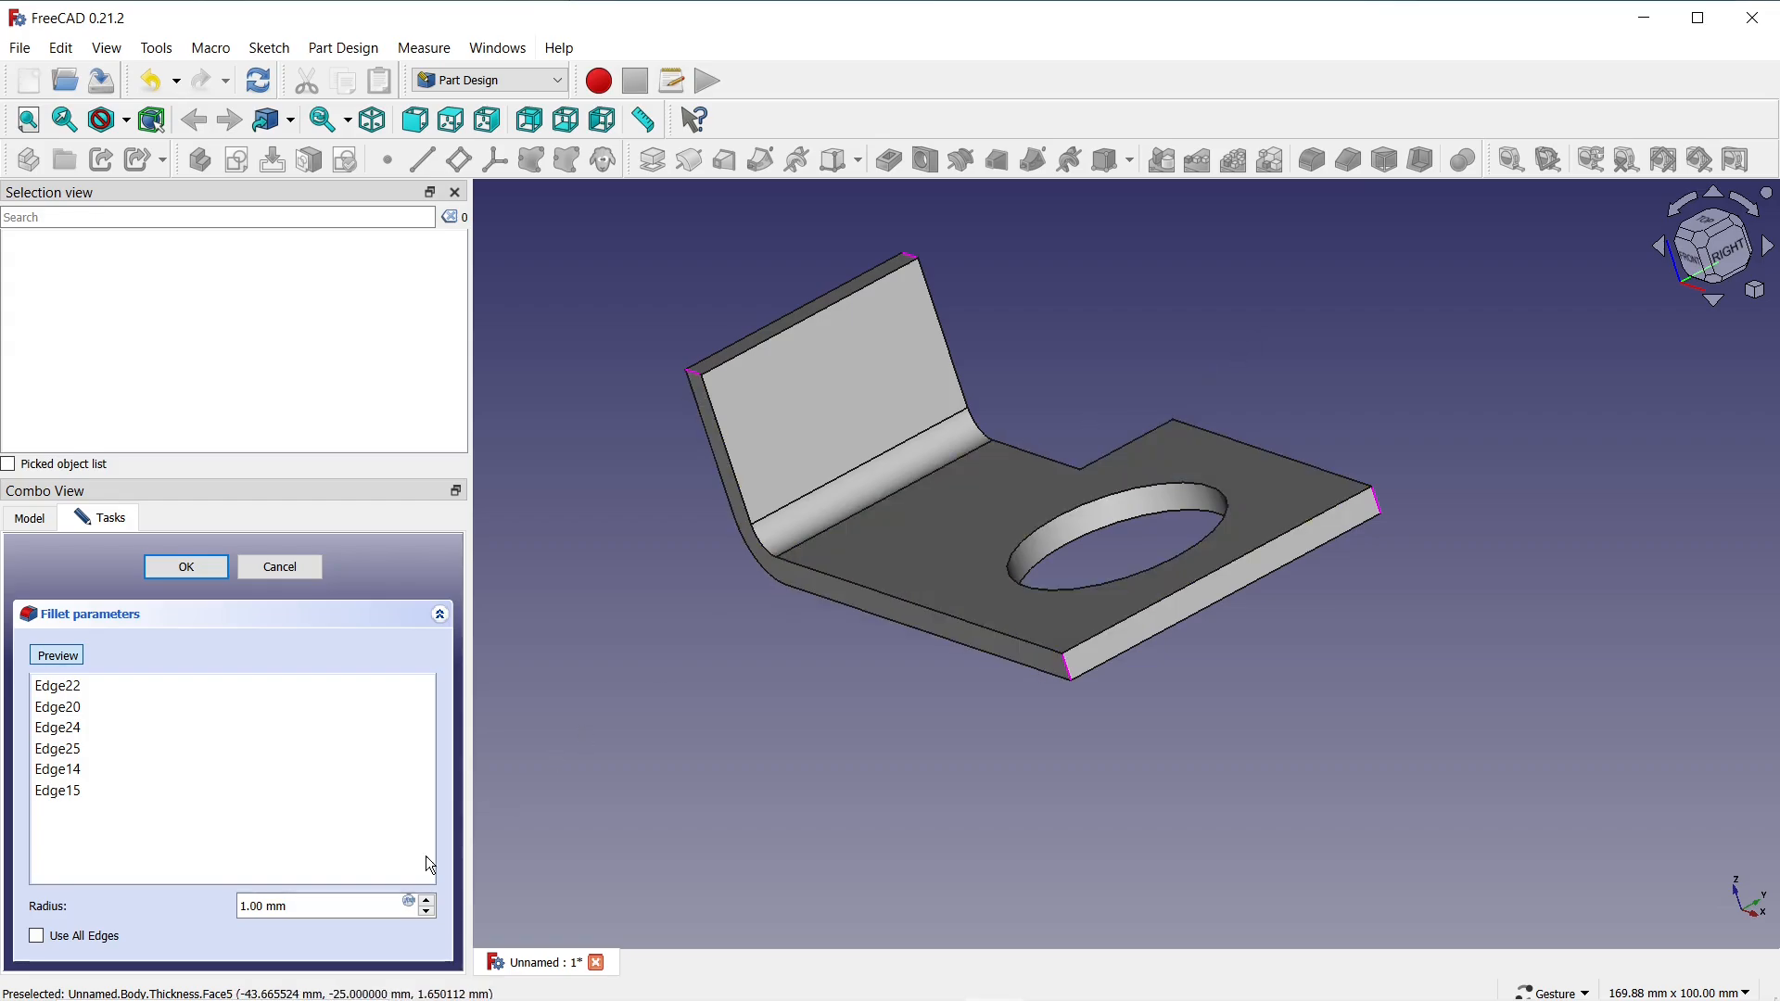
# Set the radius of the corner fillets to 5 mm and complete the Fillet
pyautogui.click(425, 902)
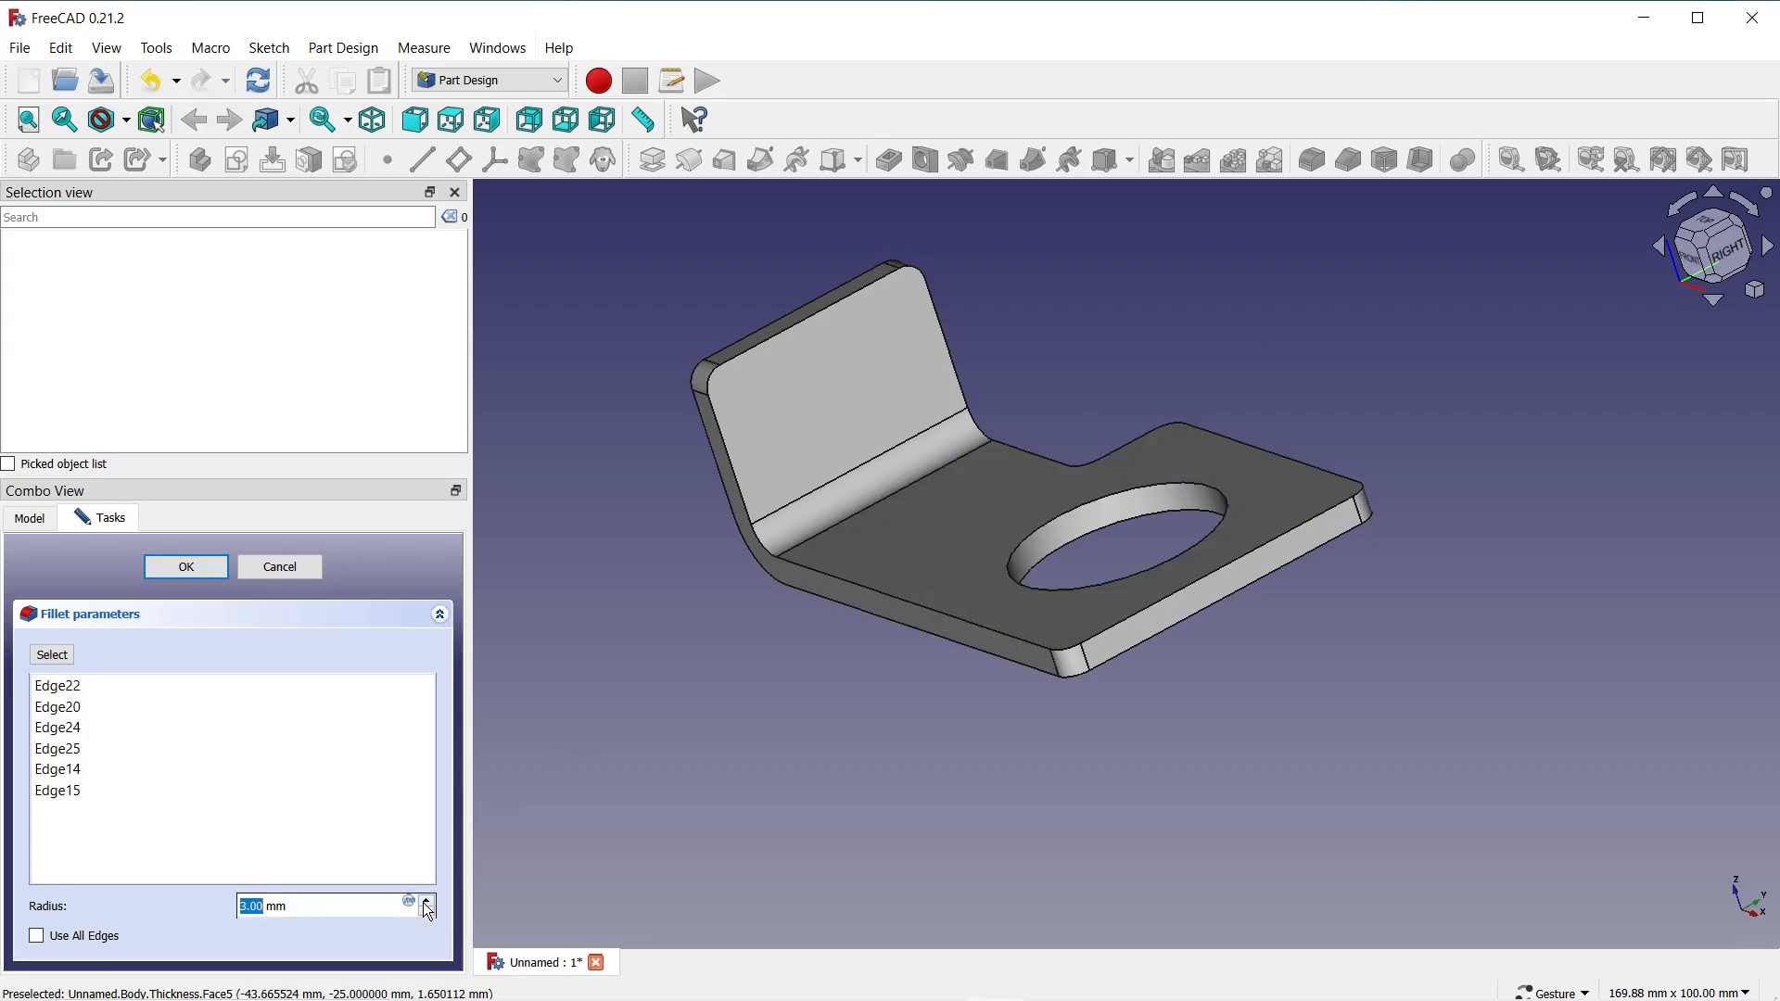
pyautogui.click(426, 902)
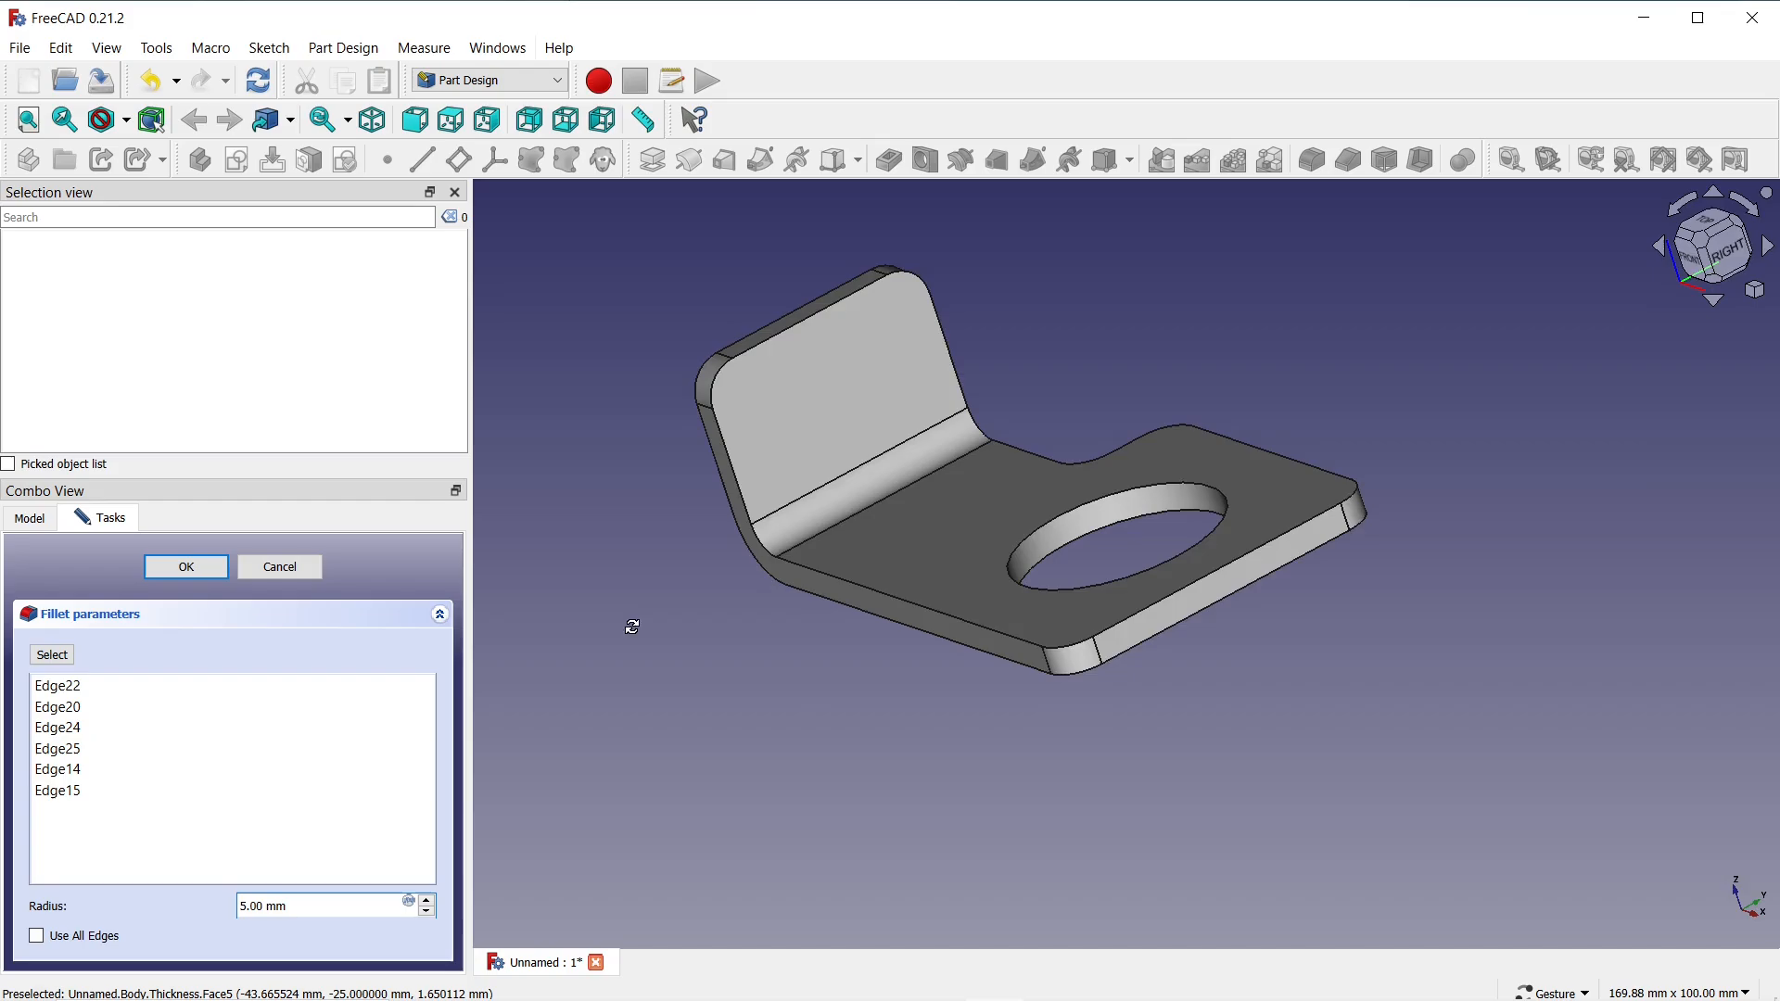
pyautogui.moveTo(627, 624); pyautogui.dragTo(965, 651)
pyautogui.moveTo(1025, 380); pyautogui.dragTo(1038, 480)
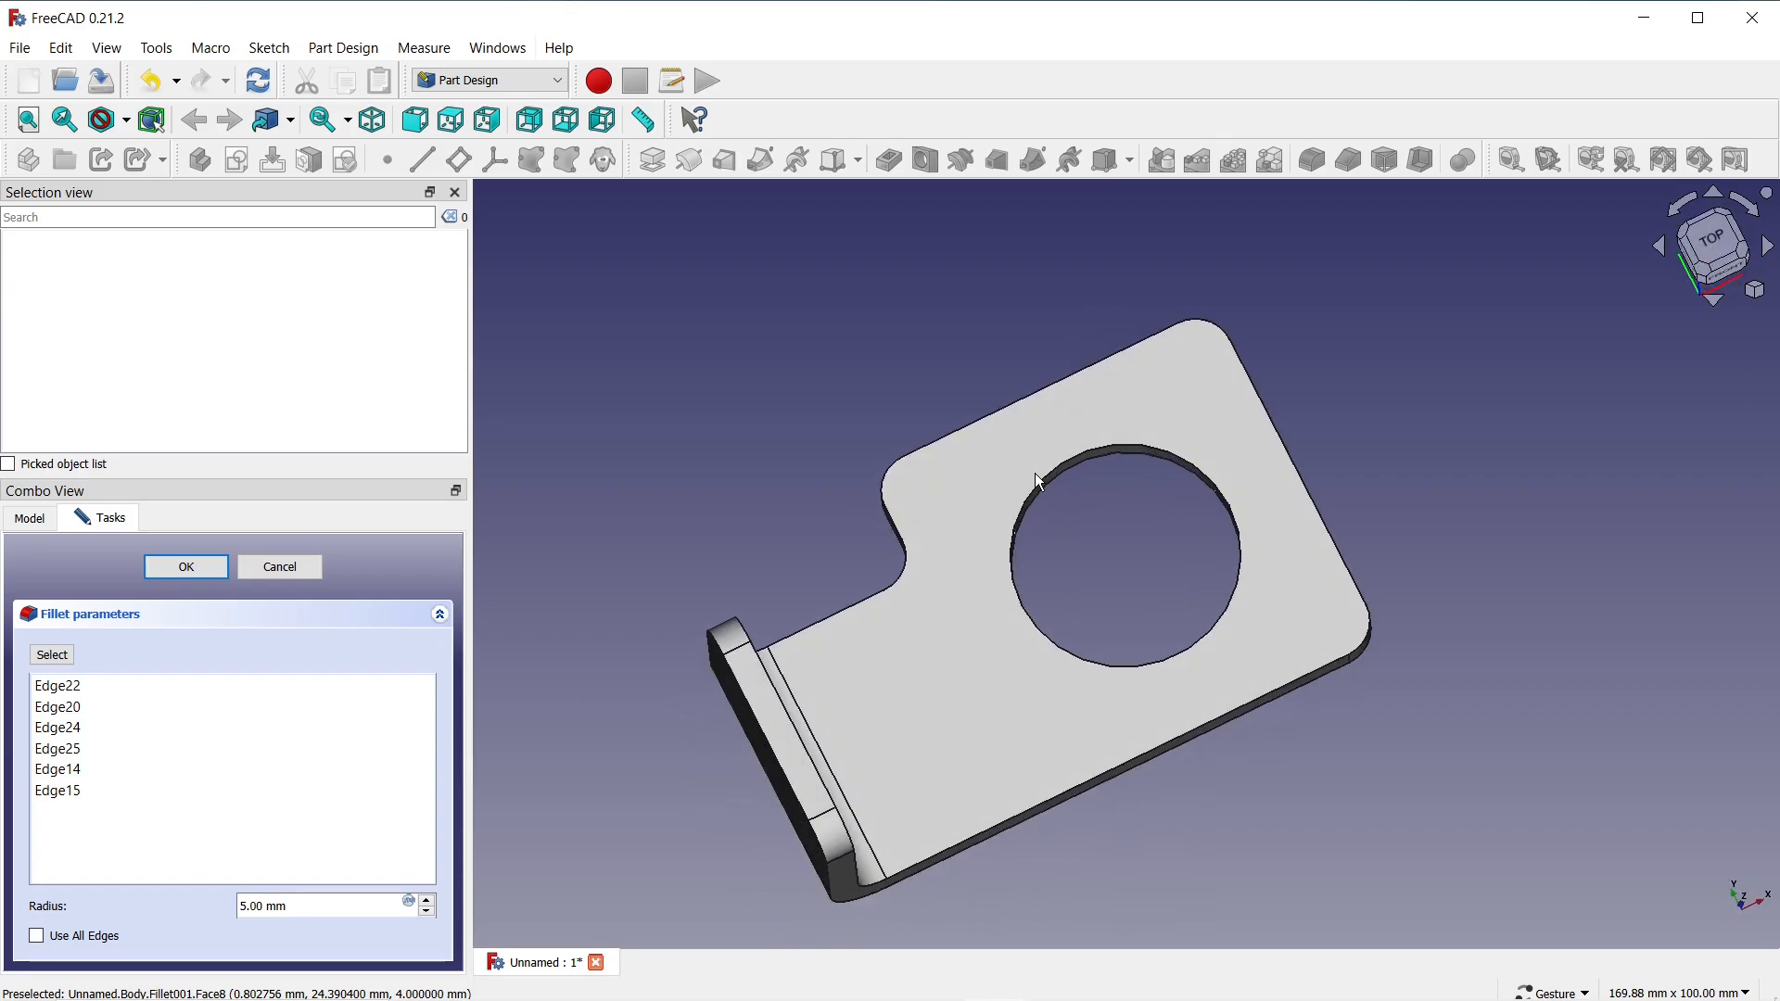
pyautogui.click(203, 565)
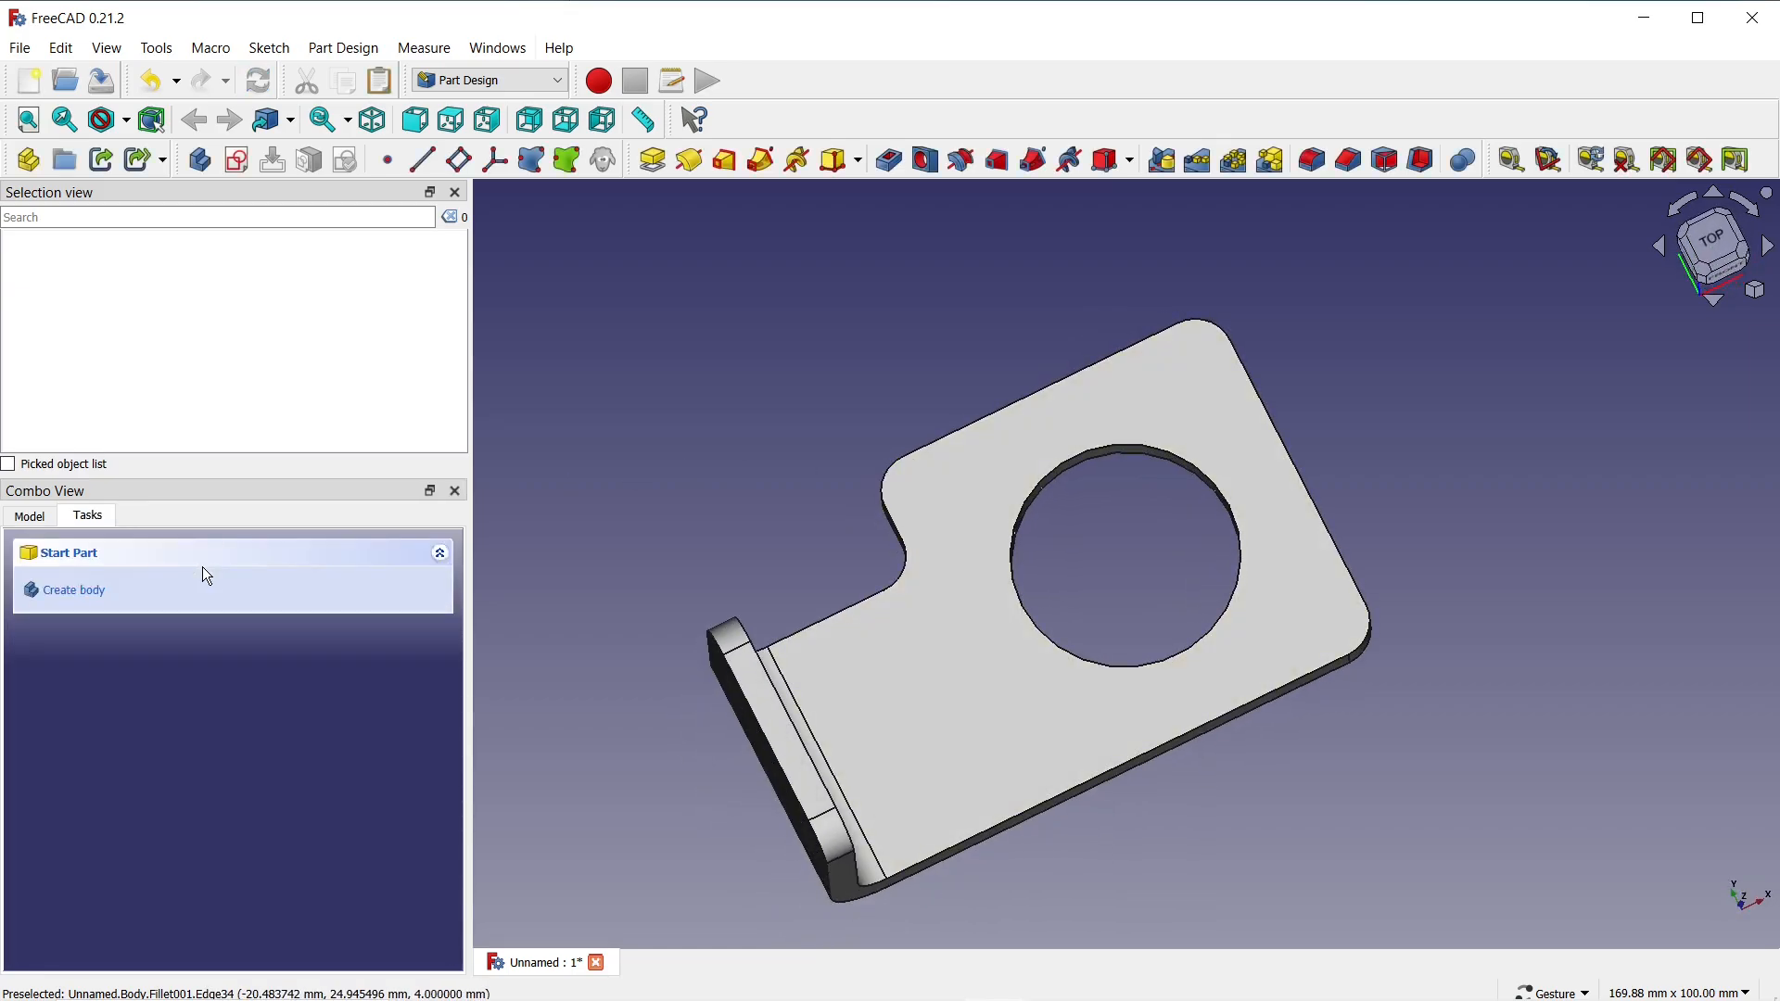
# Open the display properties of the whole Body and set its viewing mode to Shaded
pyautogui.click(35, 521)
pyautogui.click(88, 565)
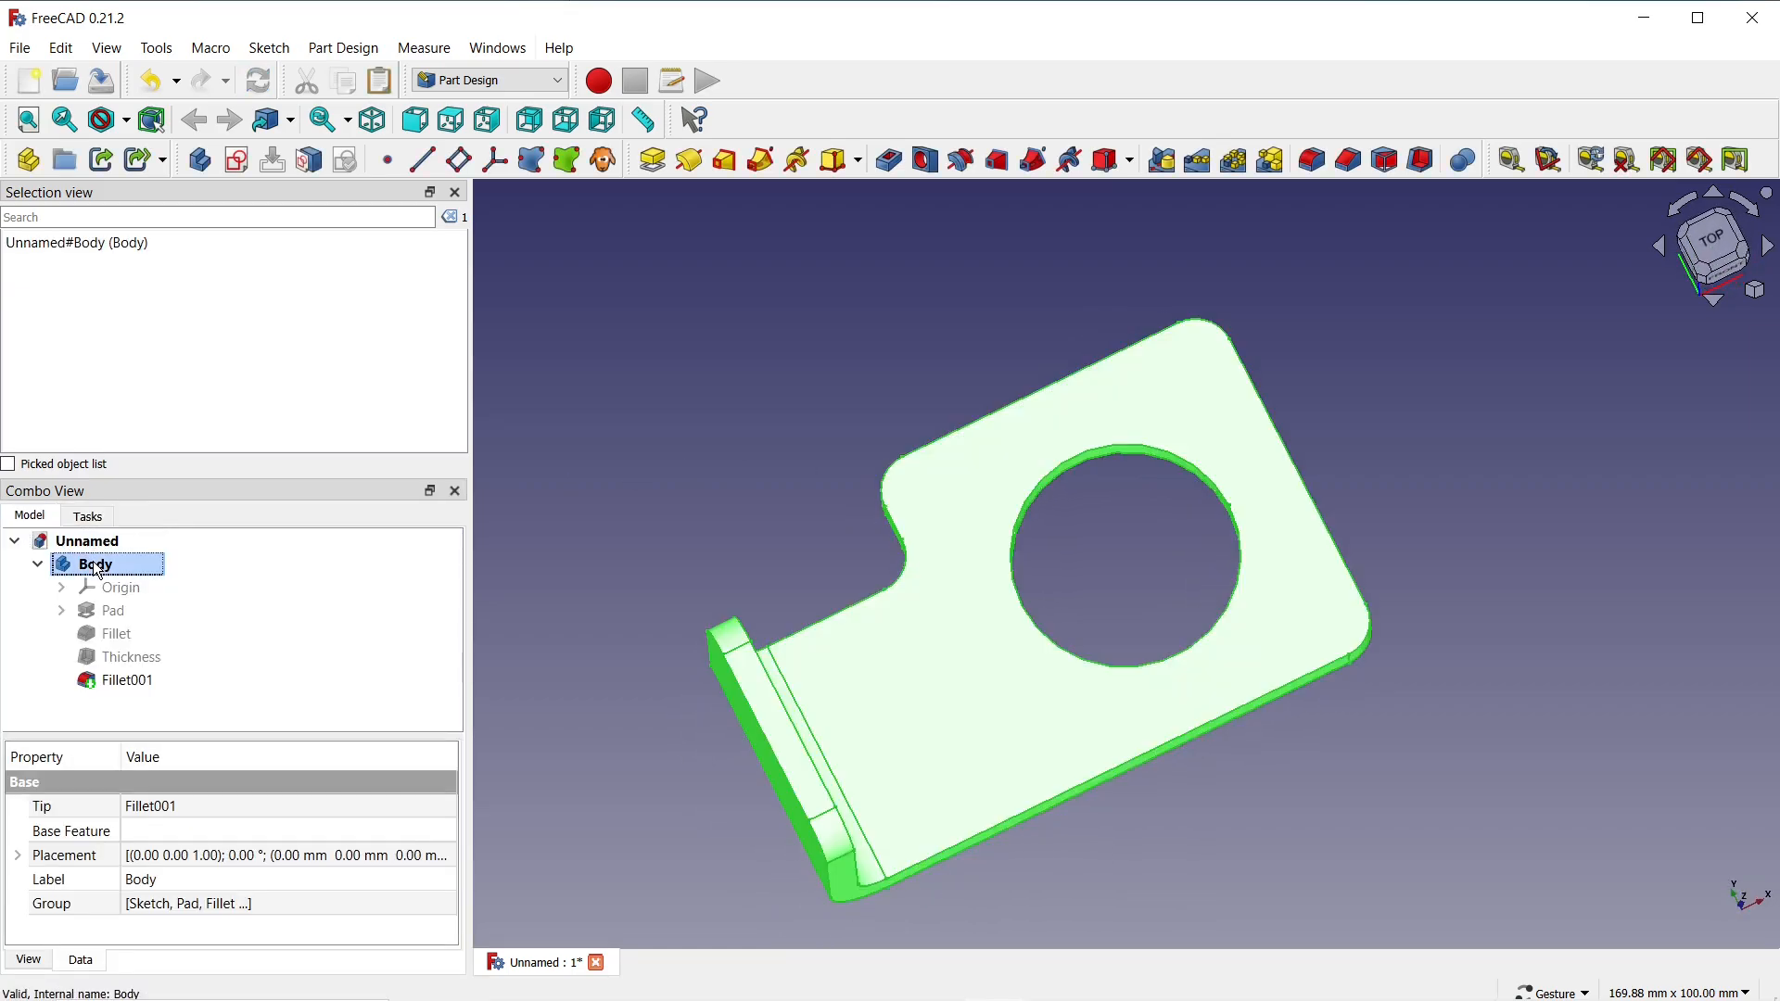
pyautogui.rightClick(94, 564)
pyautogui.click(175, 164)
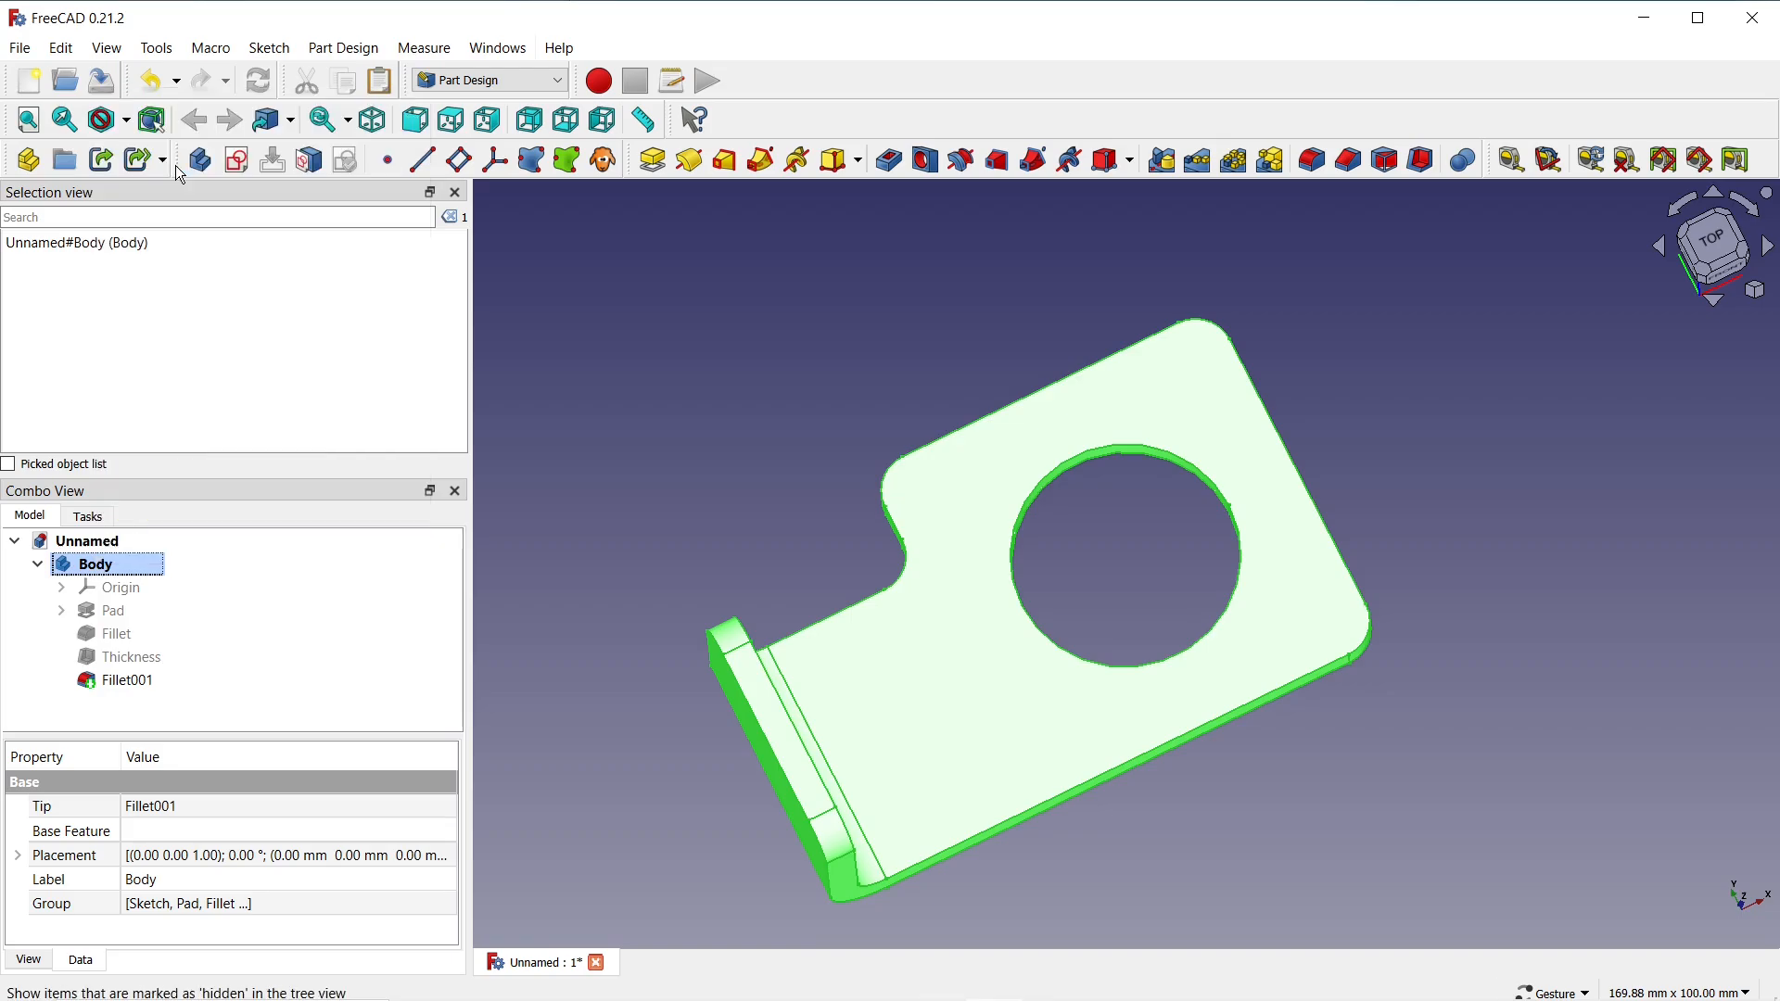
pyautogui.click(274, 688)
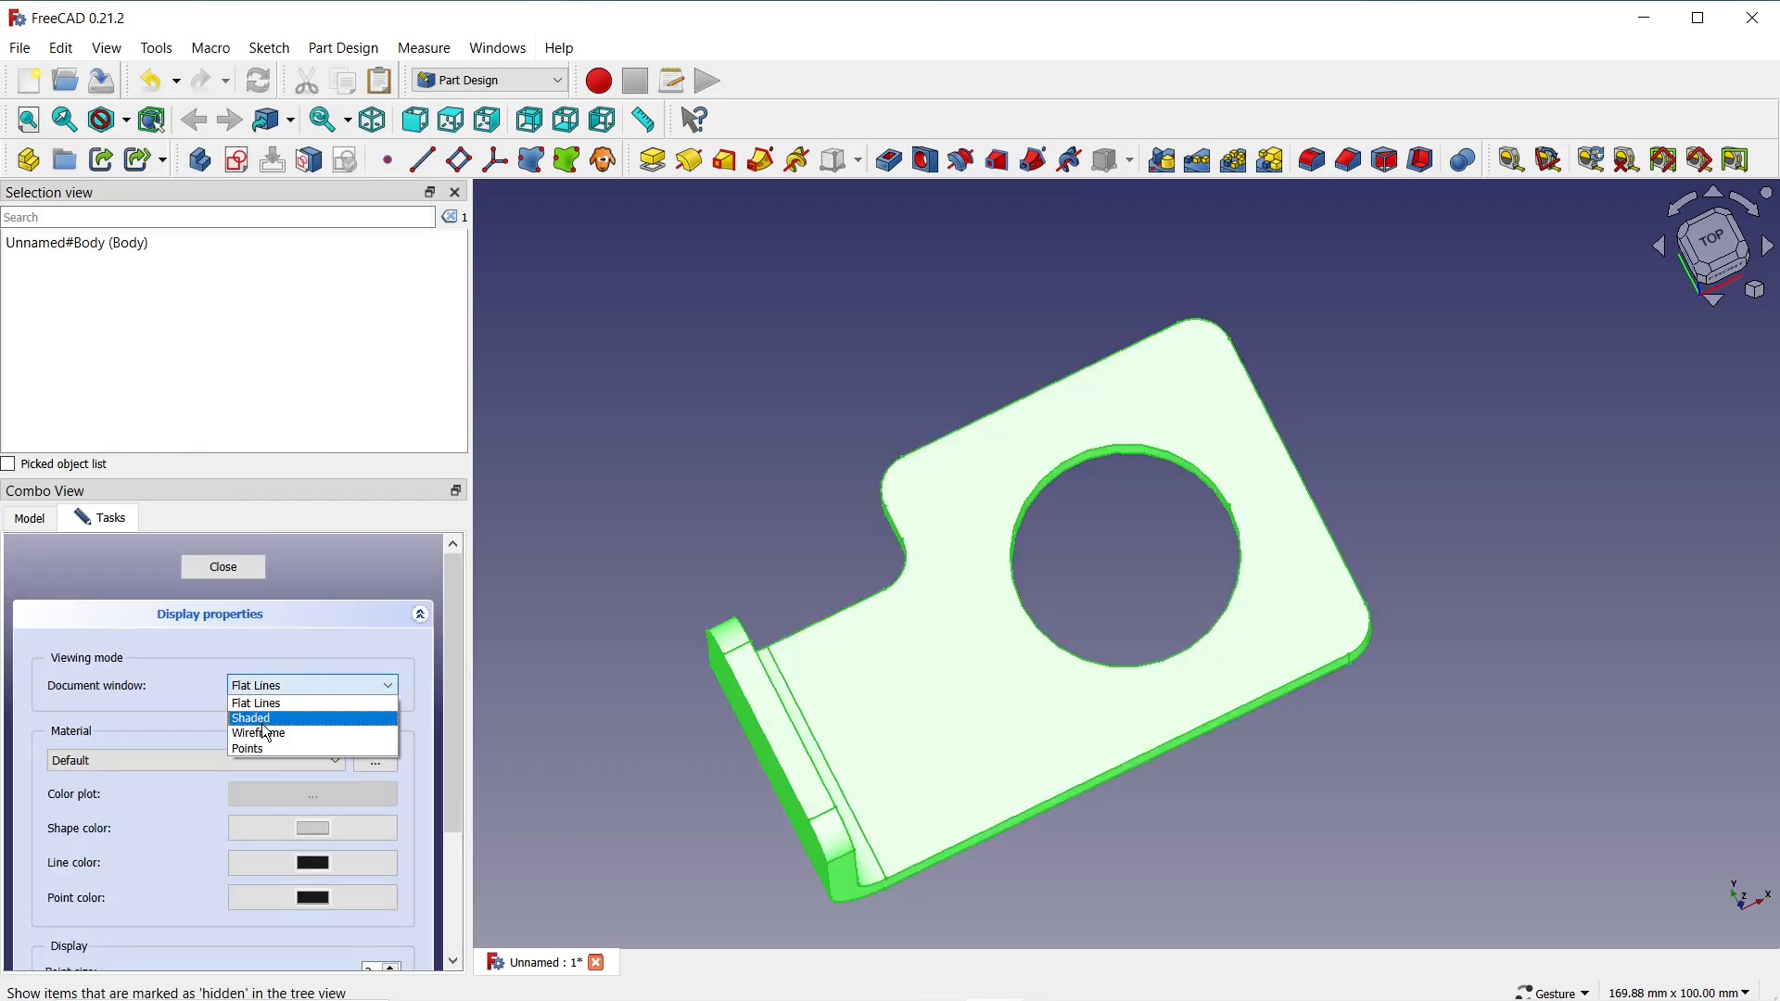
pyautogui.click(258, 721)
# Assign the Chrome material to the body and change its shape color to orange, finishing the display properties
pyautogui.click(142, 762)
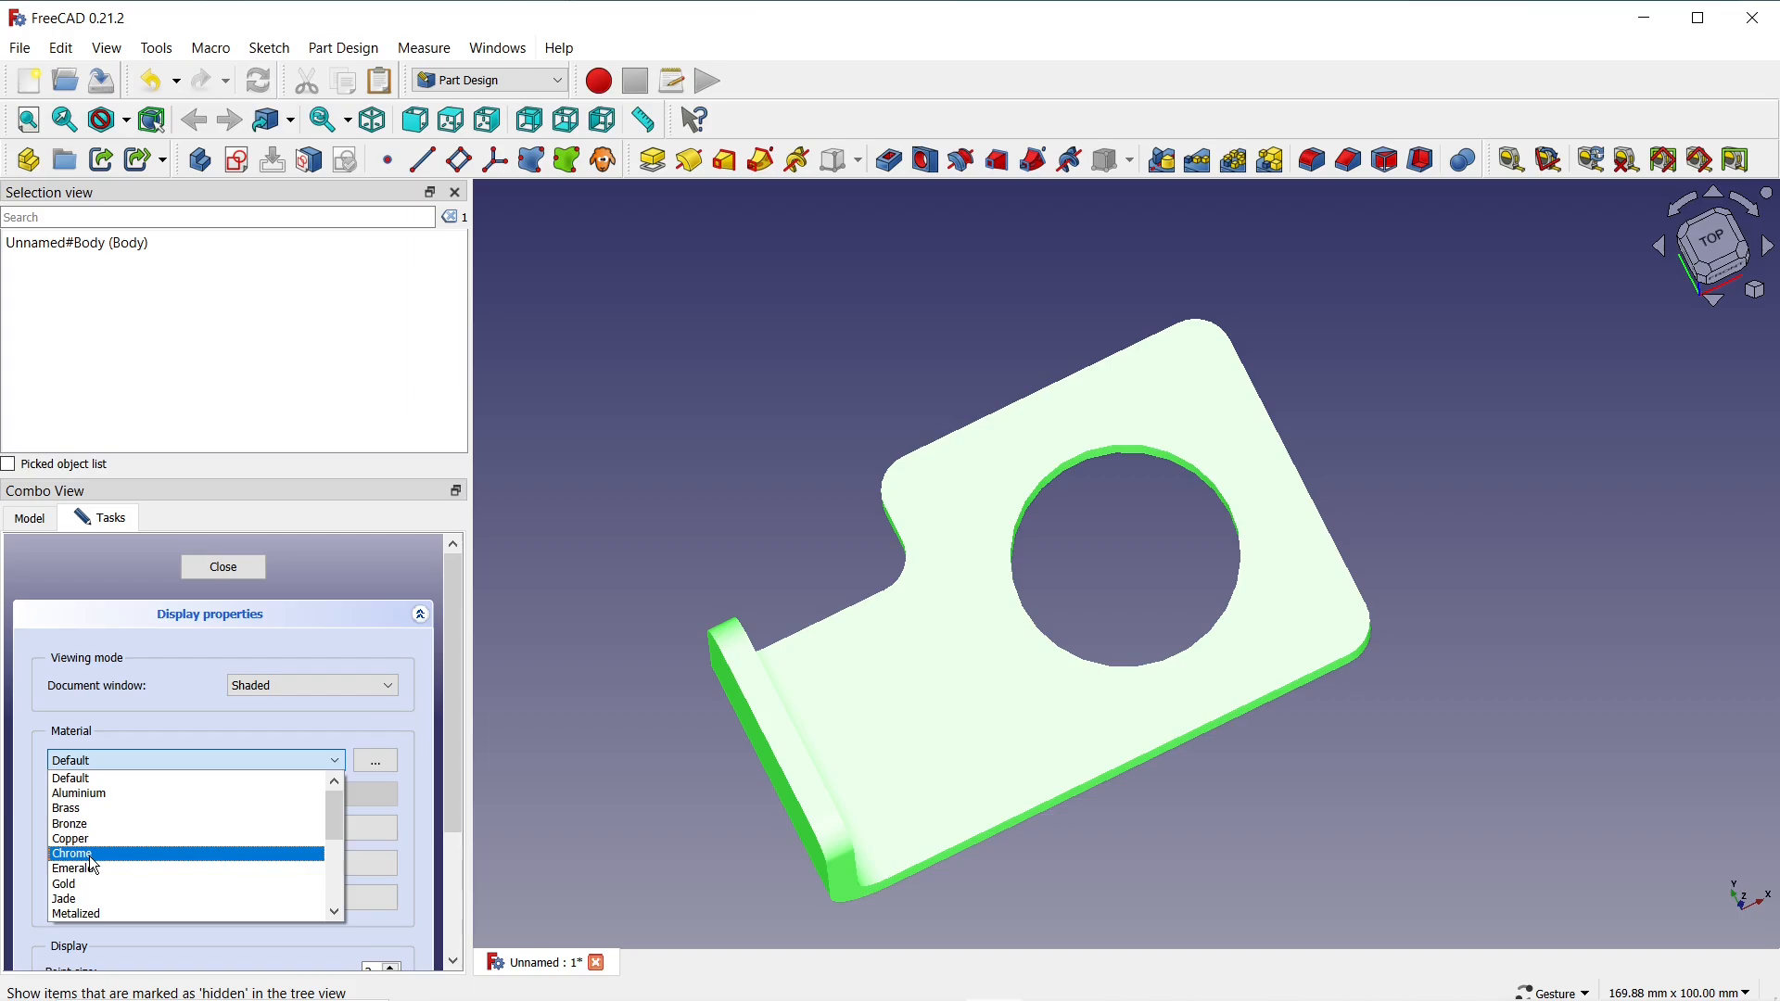
pyautogui.click(148, 854)
pyautogui.click(317, 828)
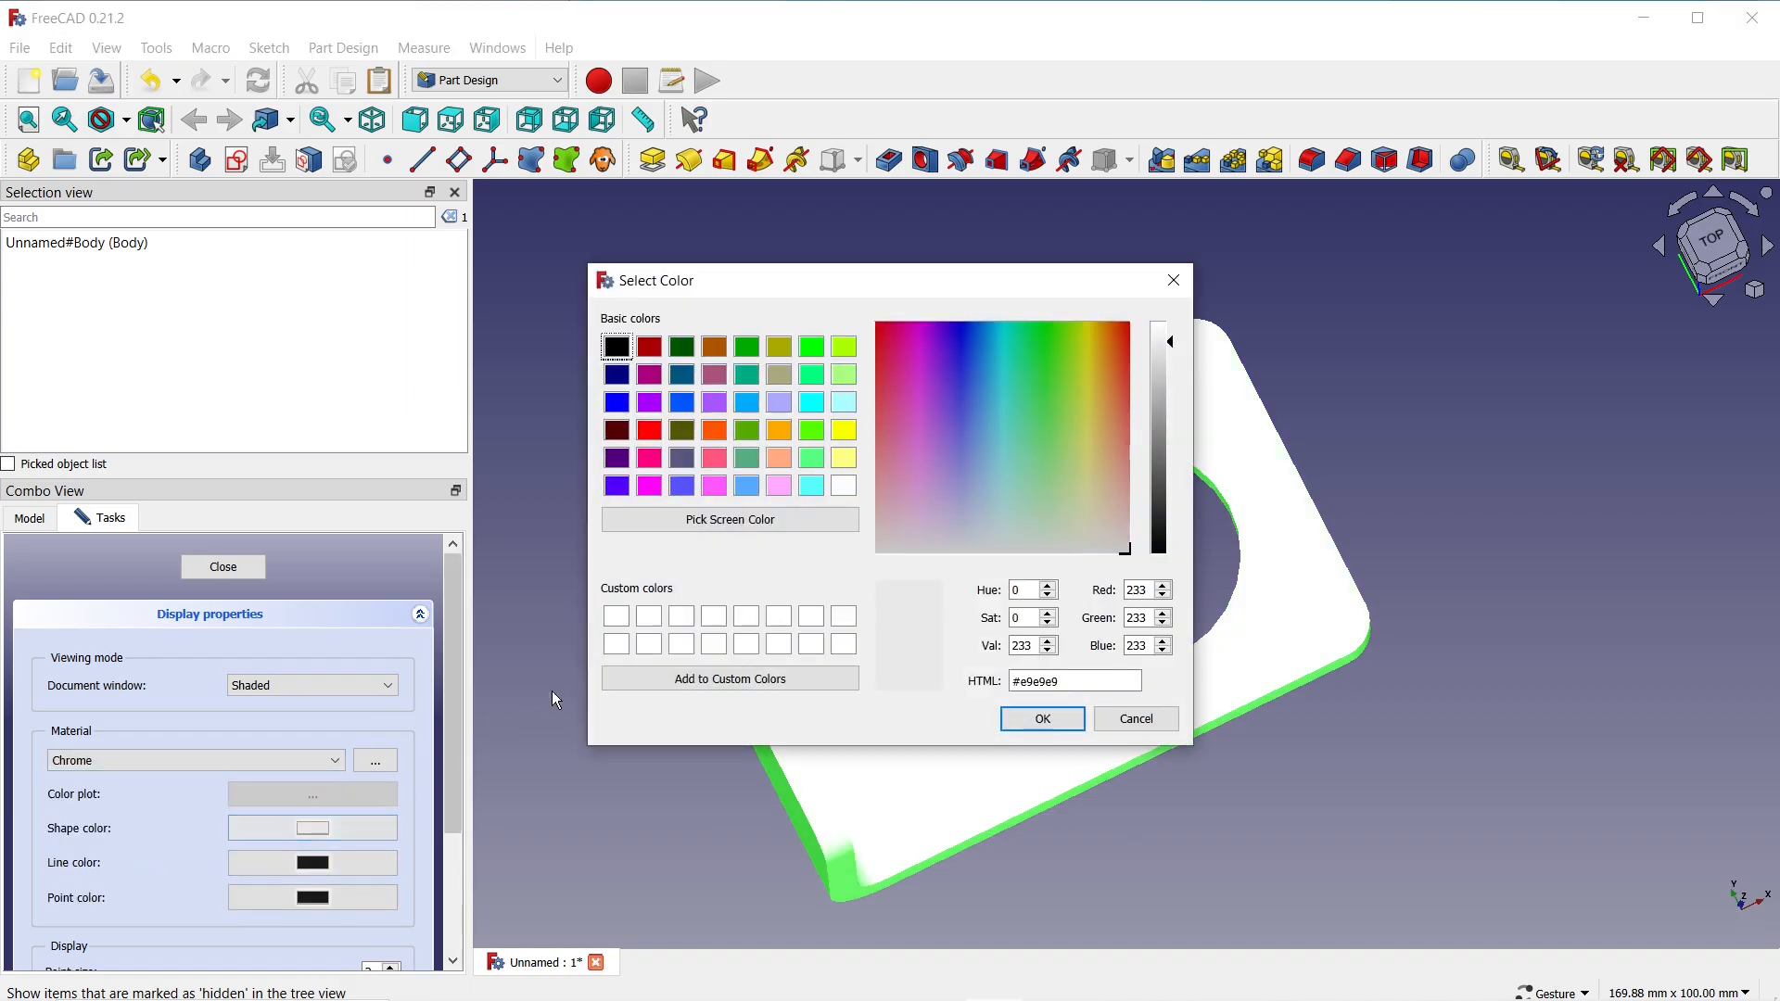
pyautogui.click(780, 432)
pyautogui.click(1042, 719)
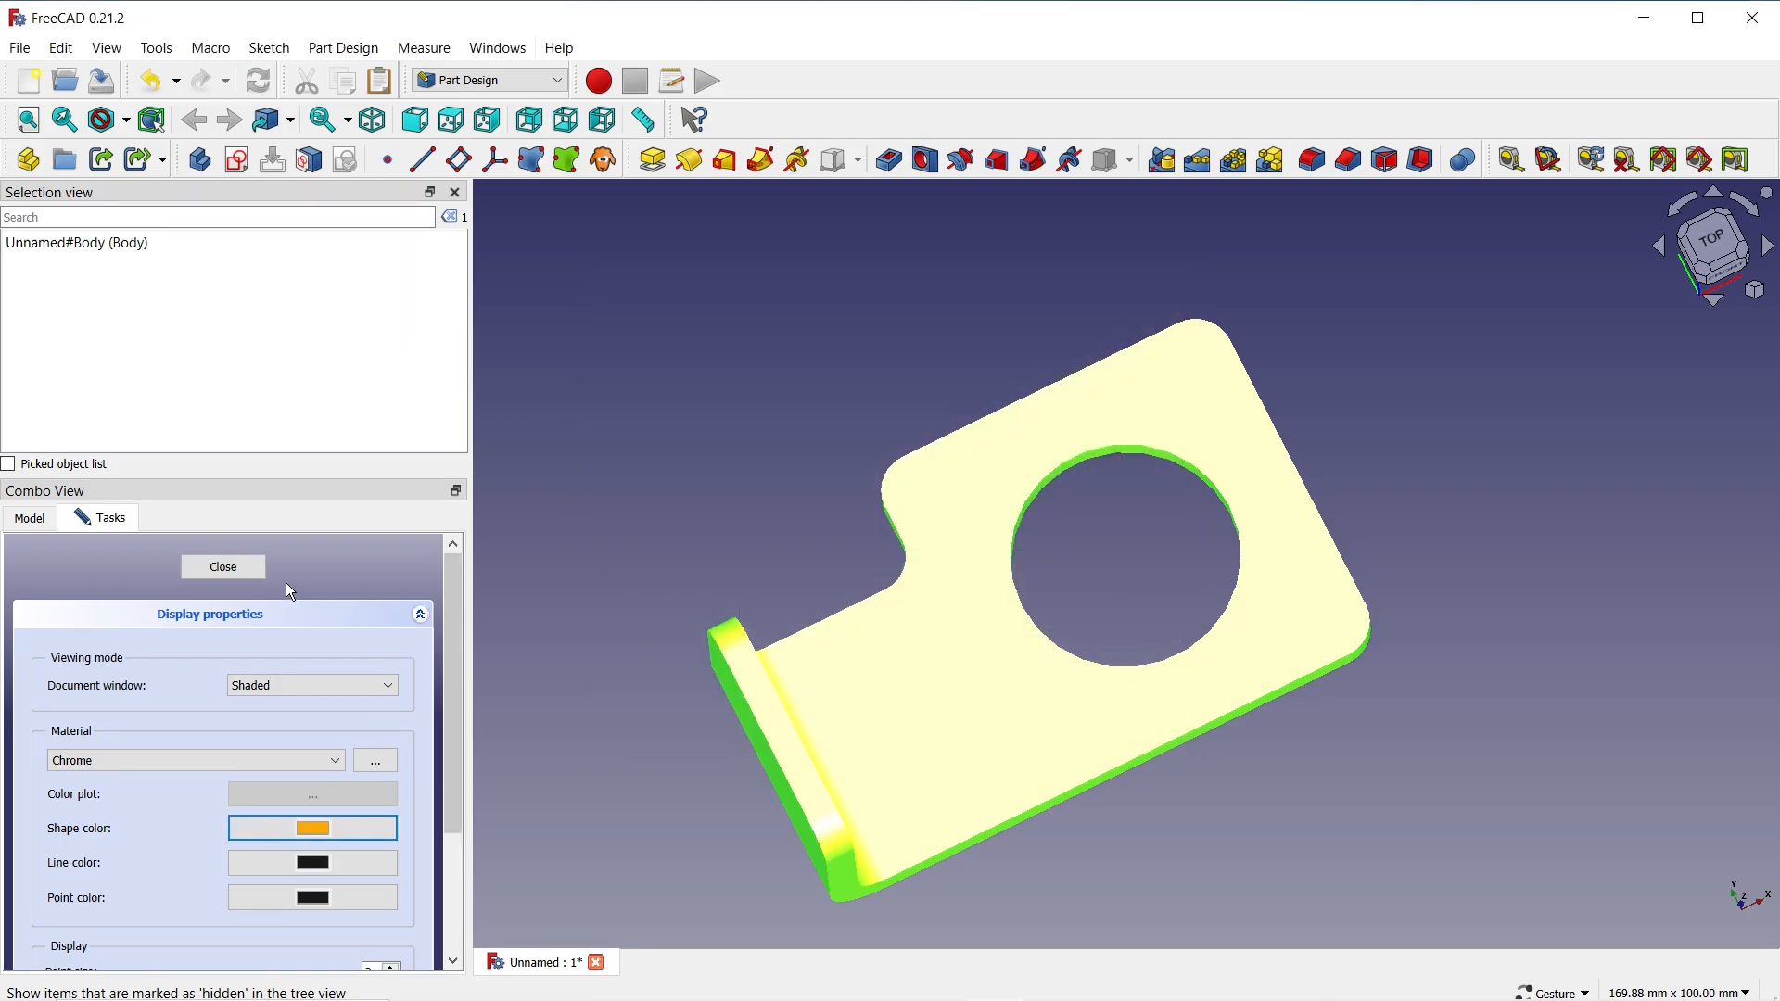
pyautogui.click(224, 568)
pyautogui.moveTo(989, 843); pyautogui.dragTo(759, 636)
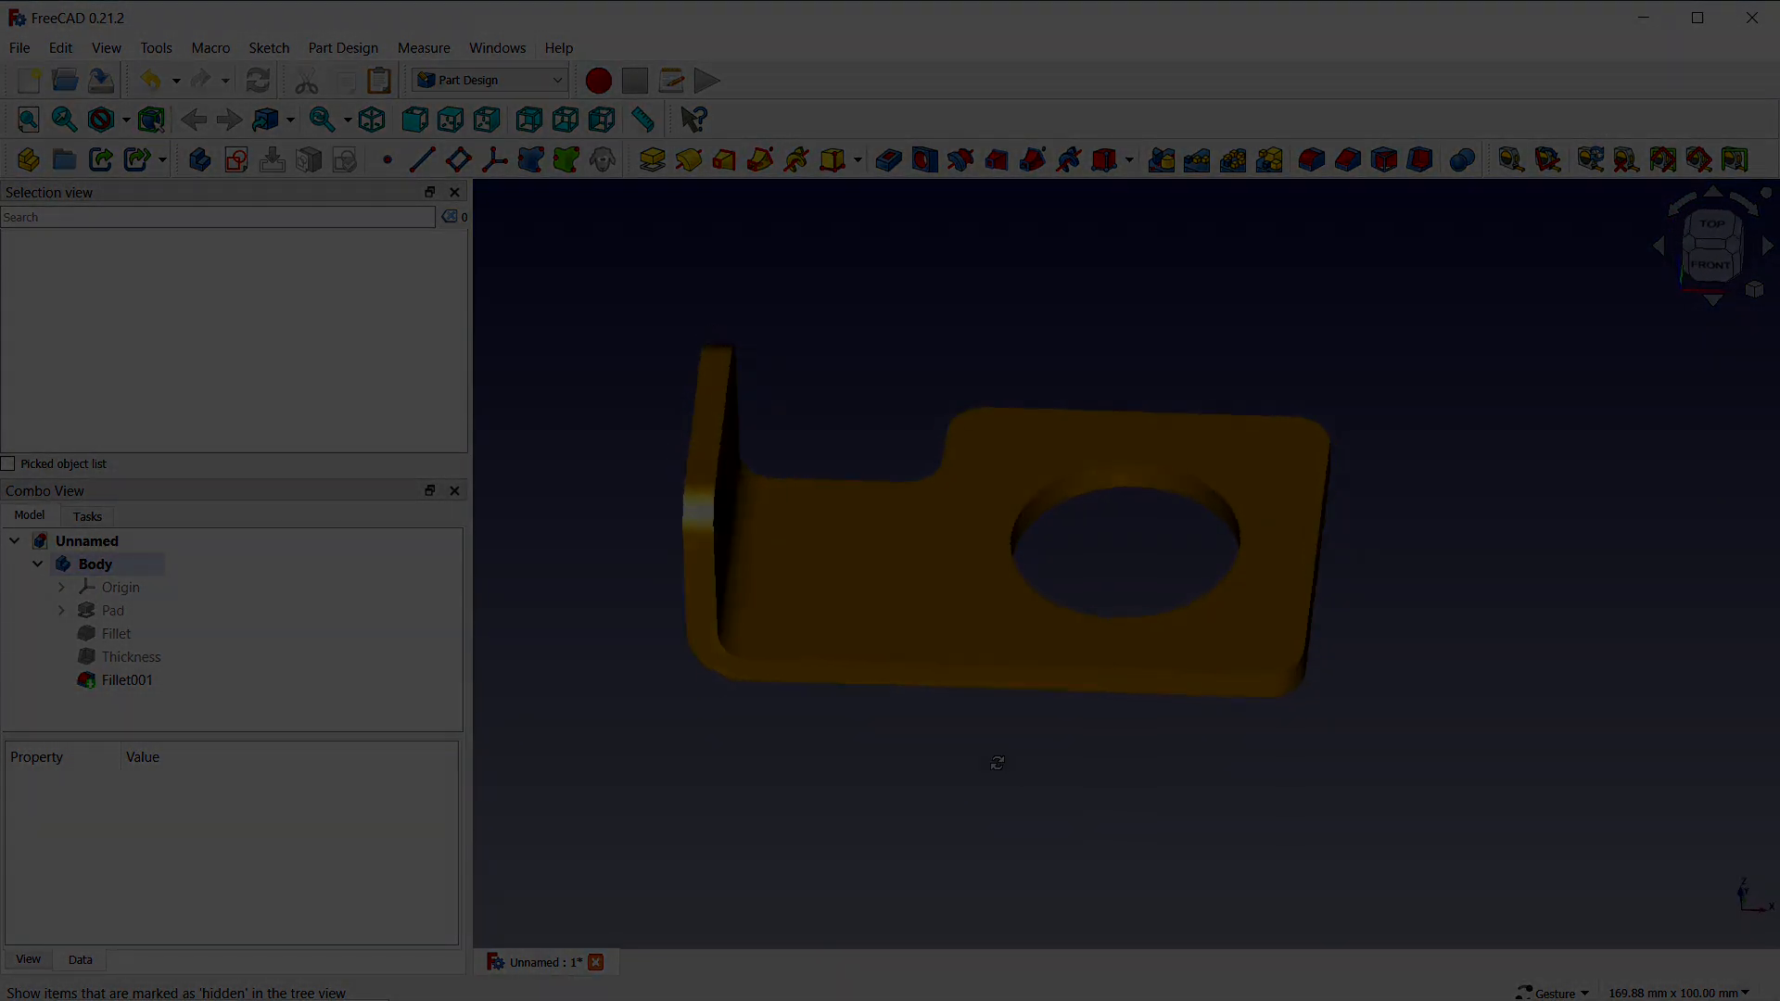